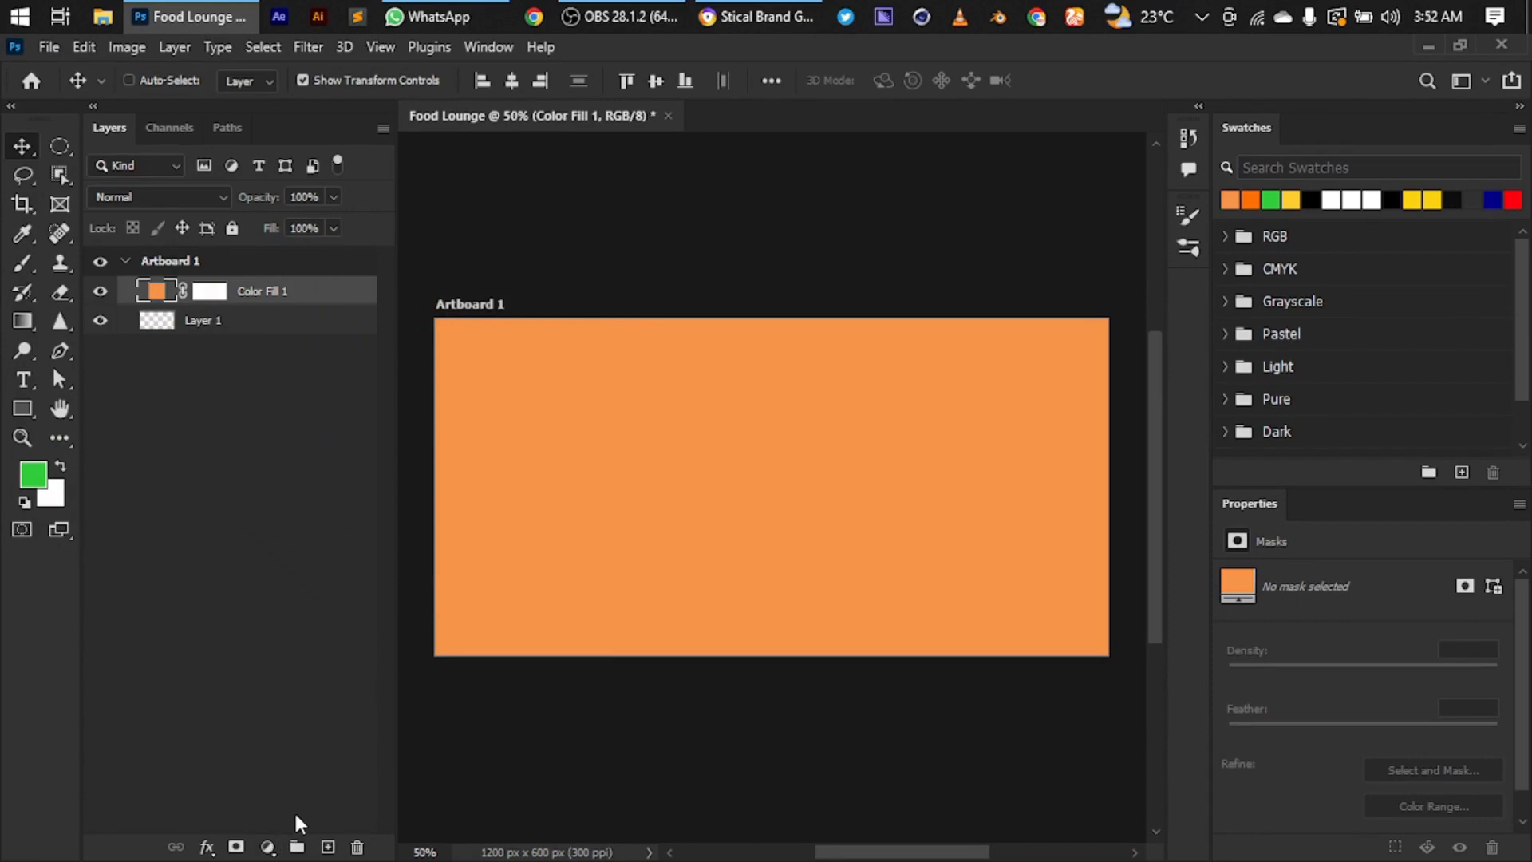
- Place the embedded image "(1) textures 05 - kuschelirmel-stock" above the colour fill and enlarge it to about 1286 × 964 px
key(alt+f)
key(l)
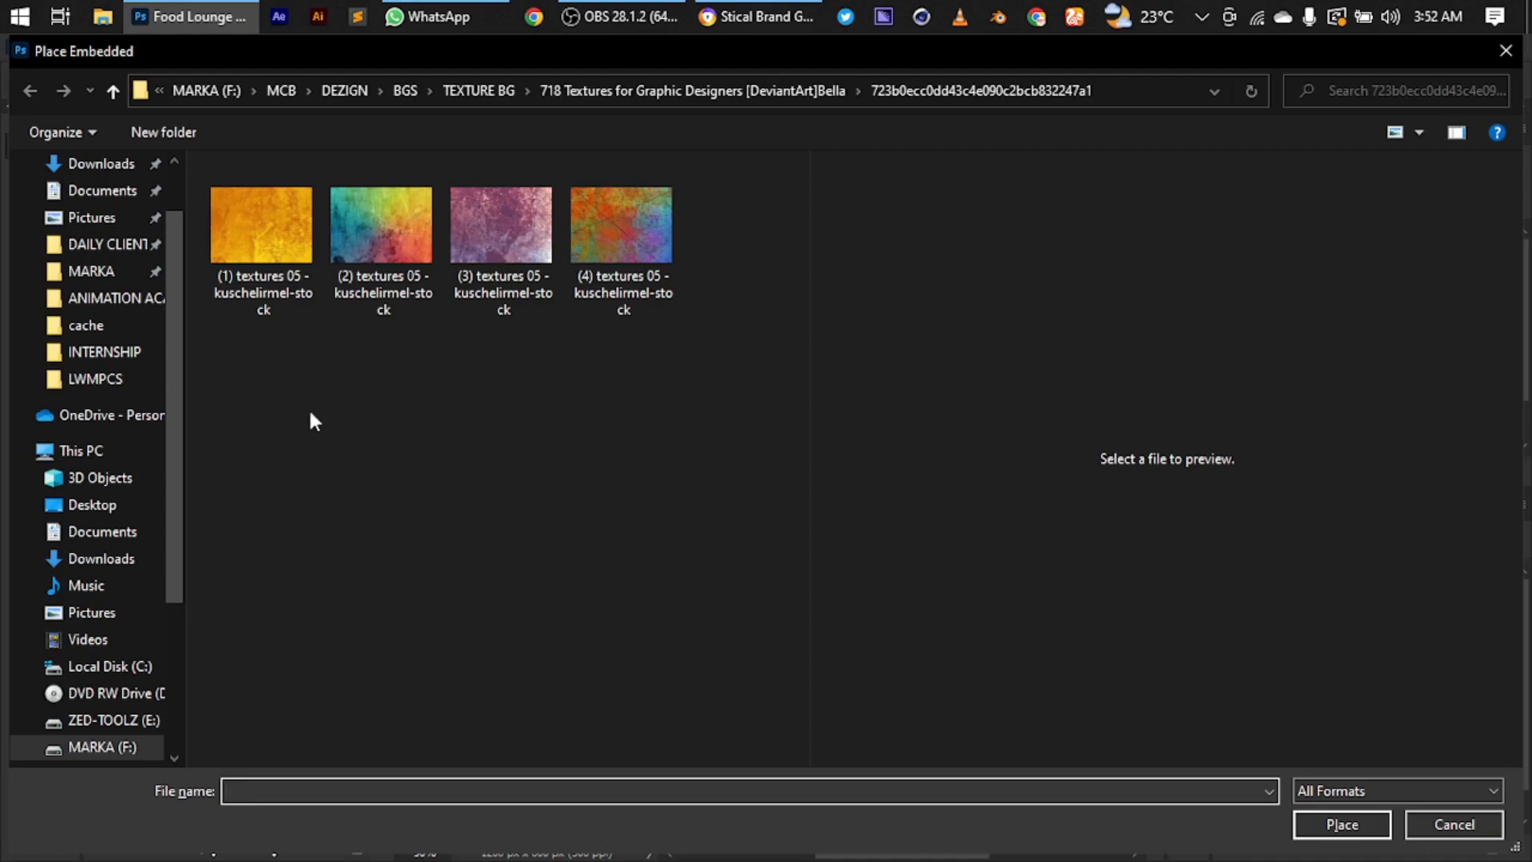
double_click(252, 207)
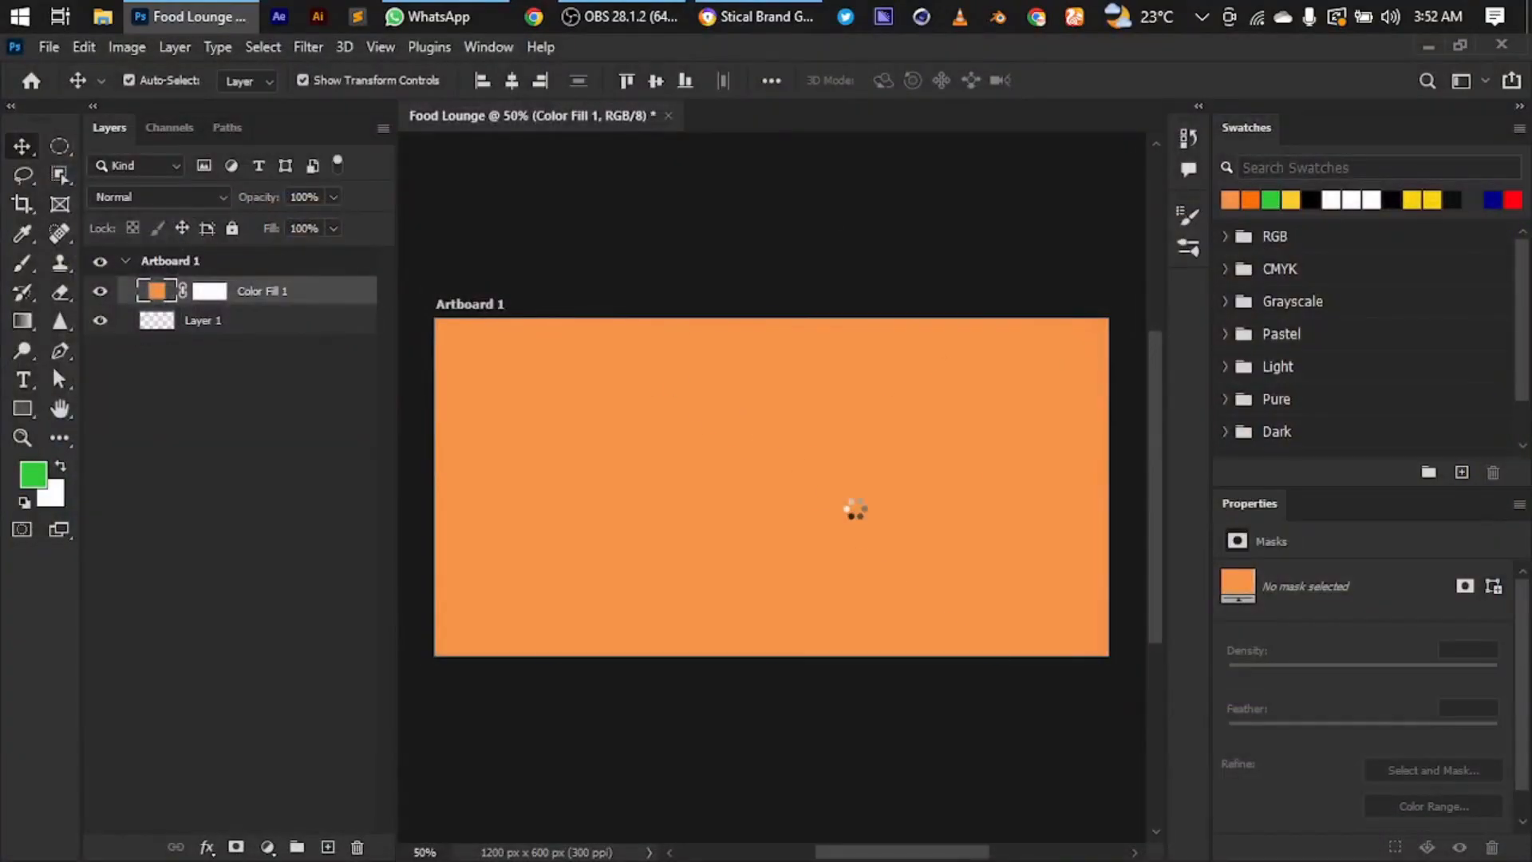
drag(780, 649, 786, 756)
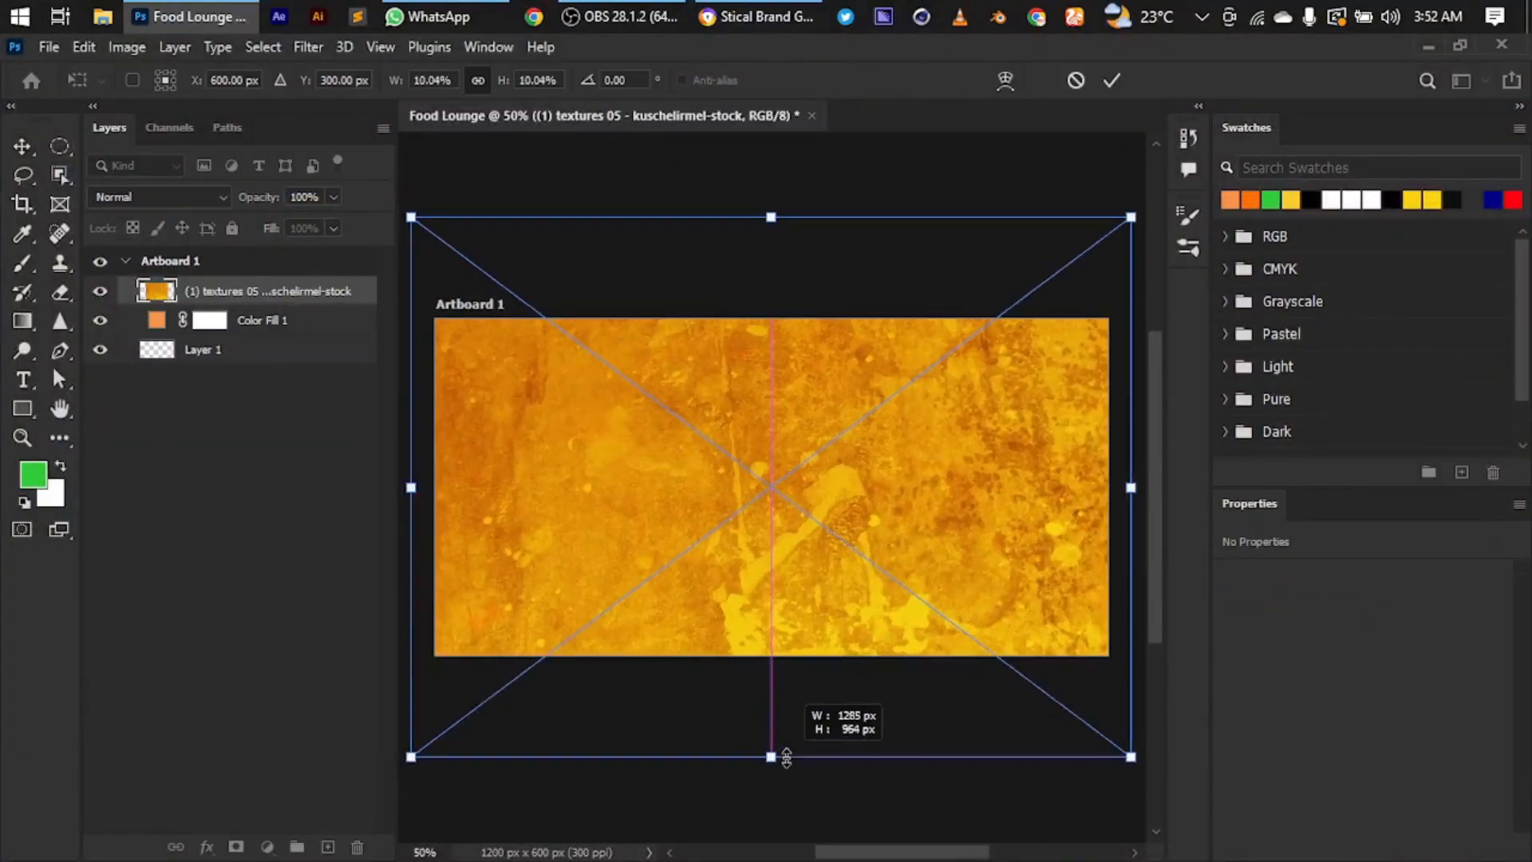
key(Return)
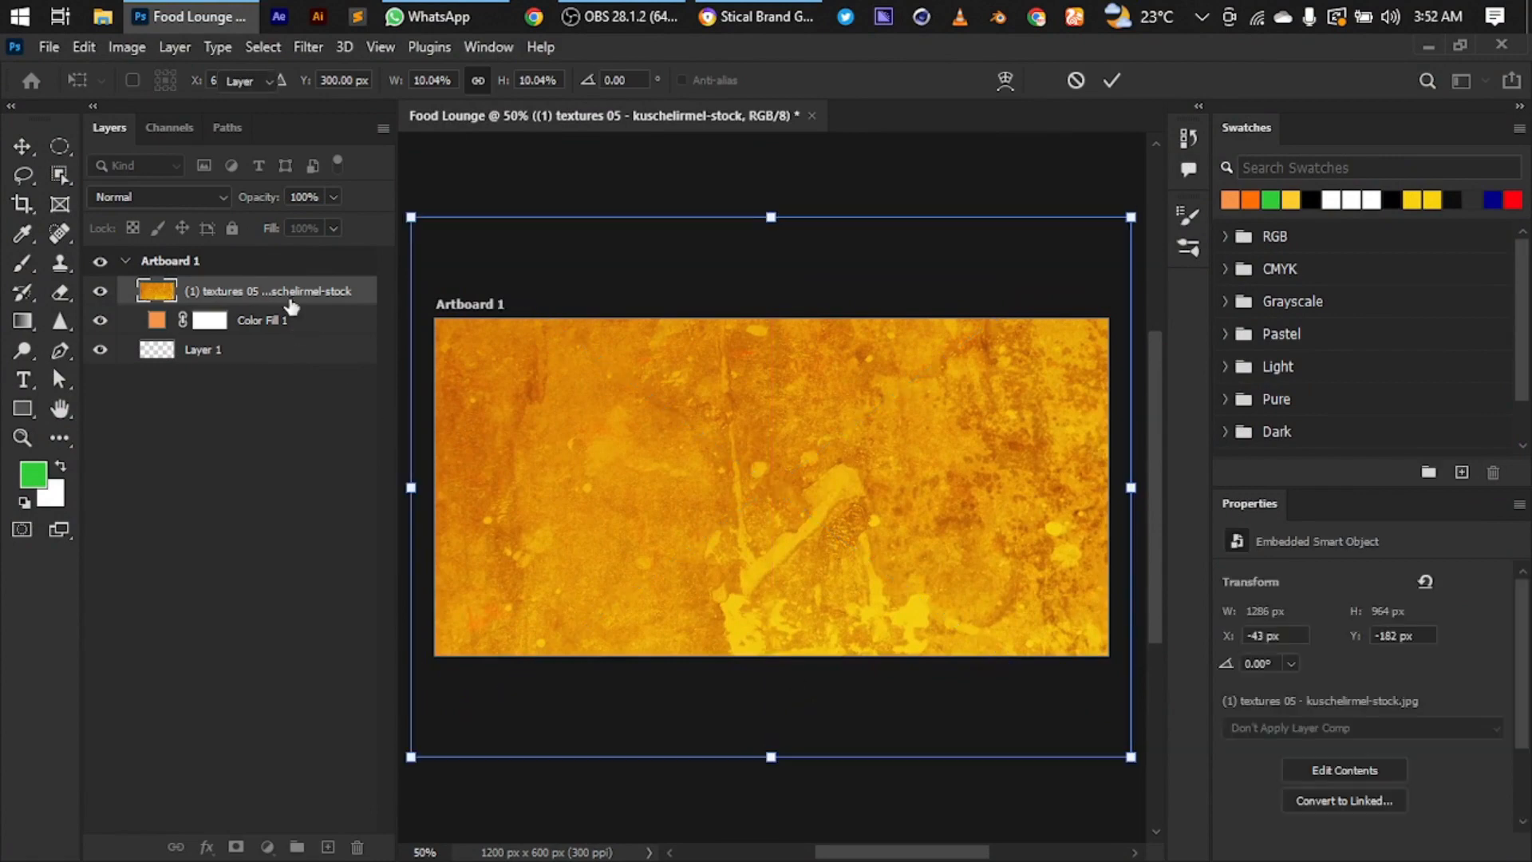
- Set the texture layer's blend mode to Overlay
click(127, 197)
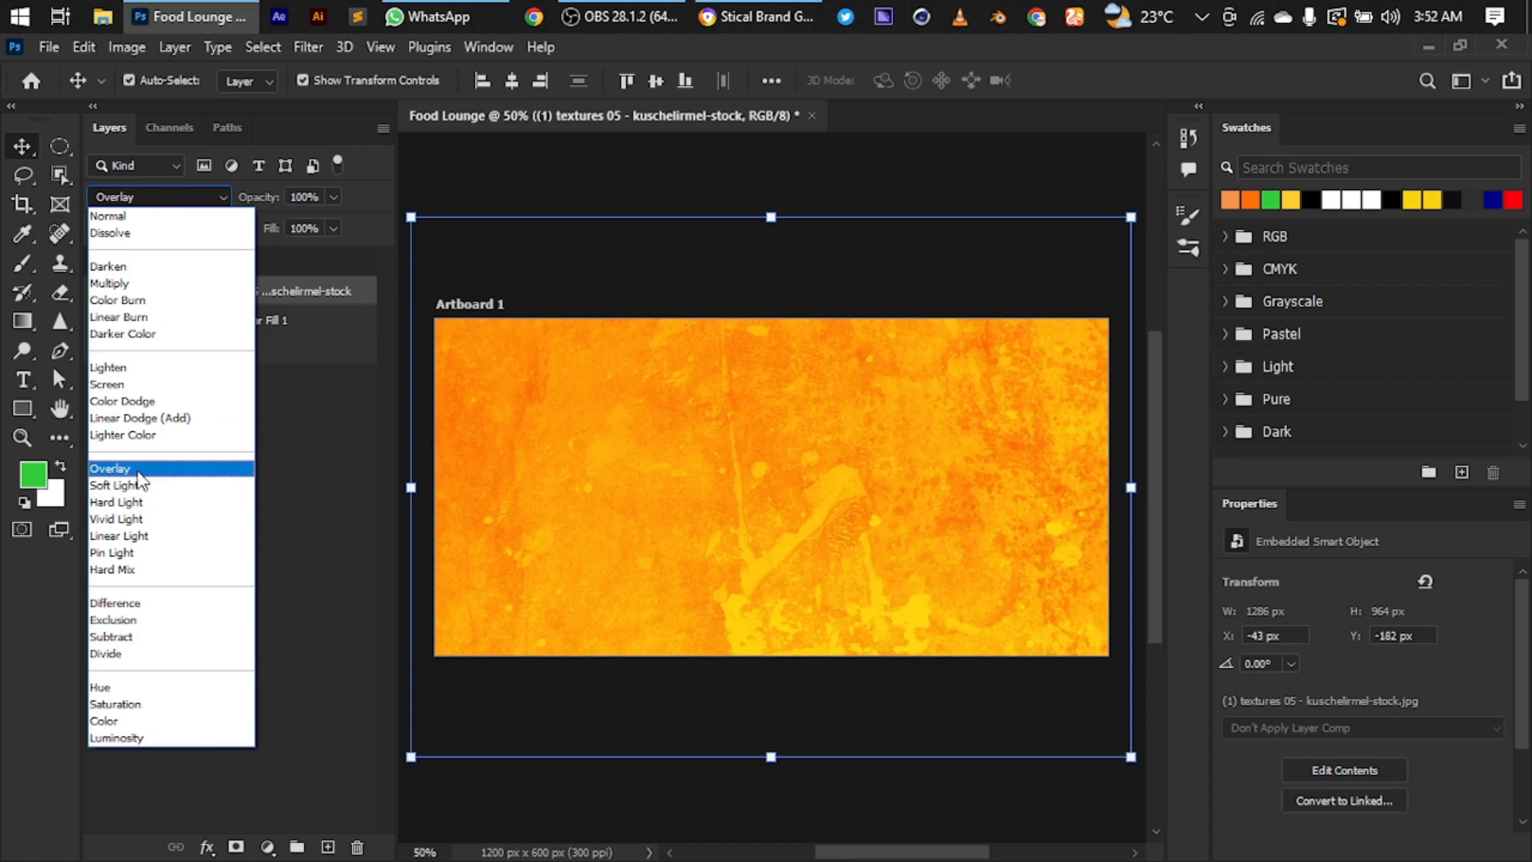
click(138, 472)
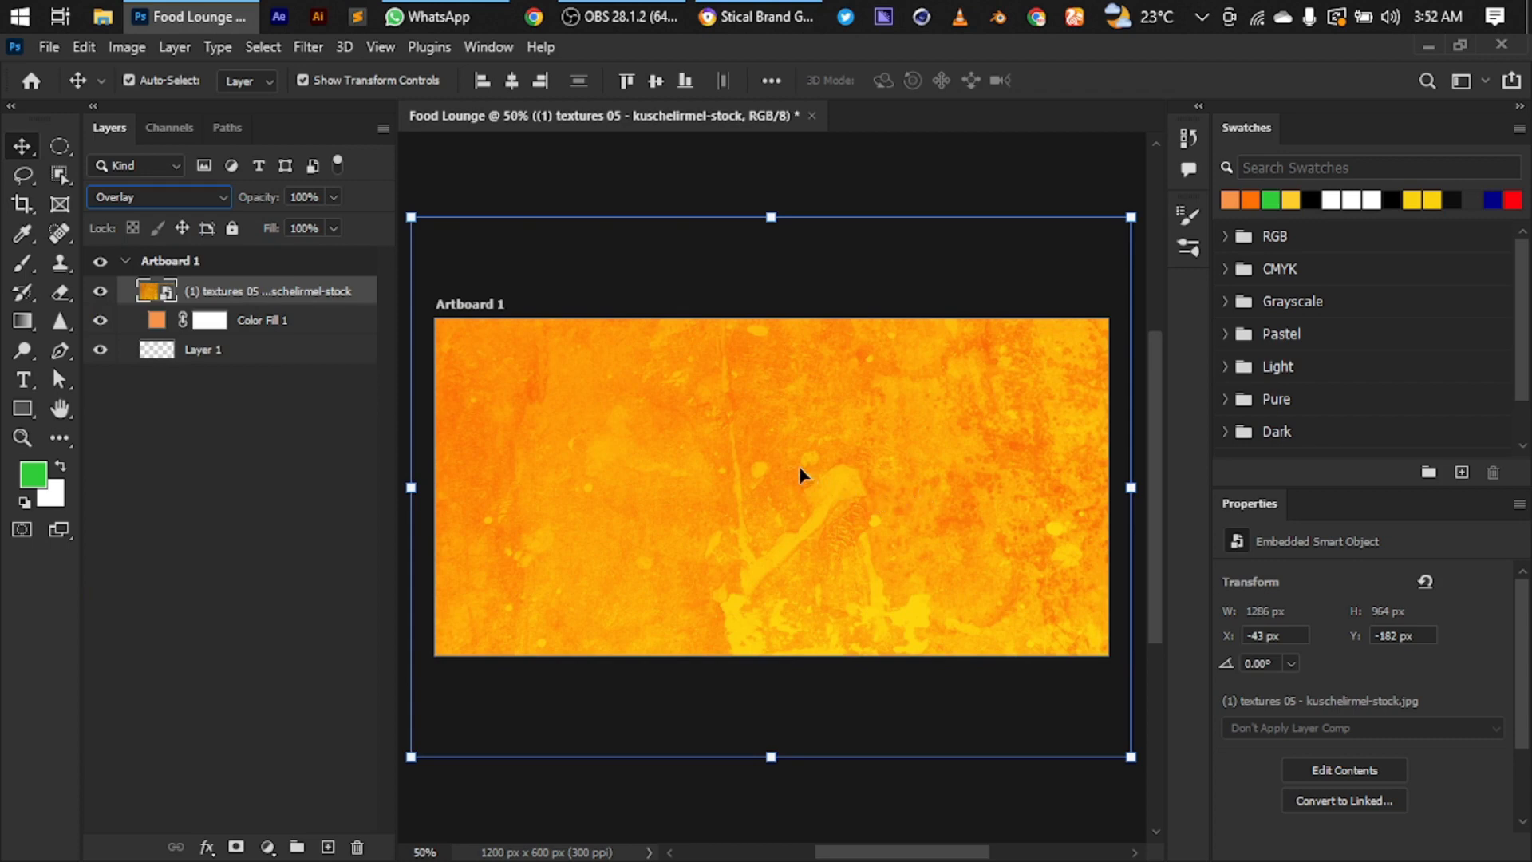
click(1007, 169)
click(806, 433)
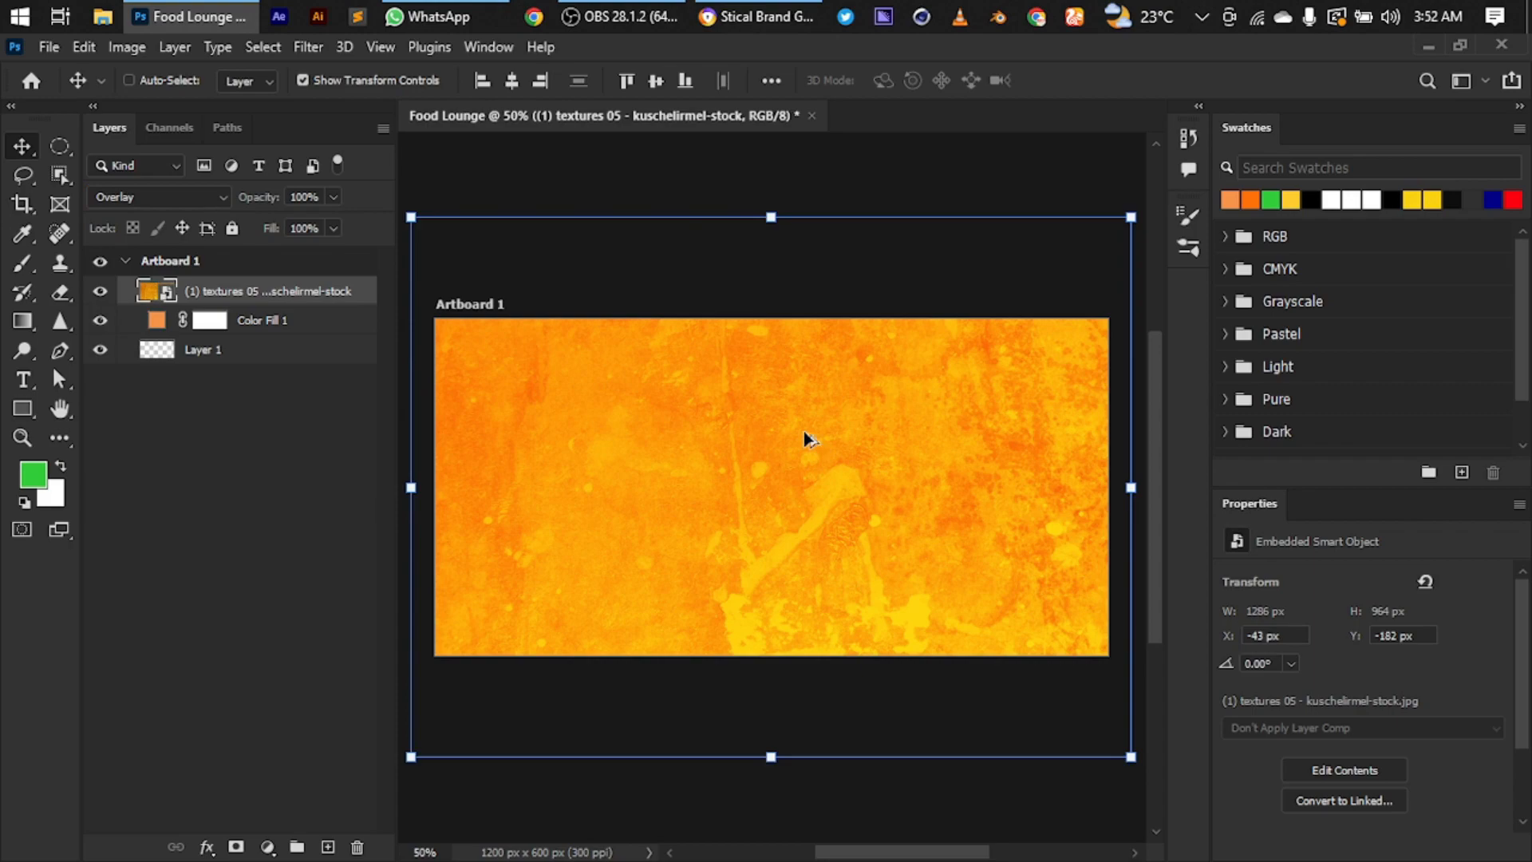
- Apply a Gaussian Blur with a radius of 11.1 pixels to the texture layer
key(ctrl+alt+f)
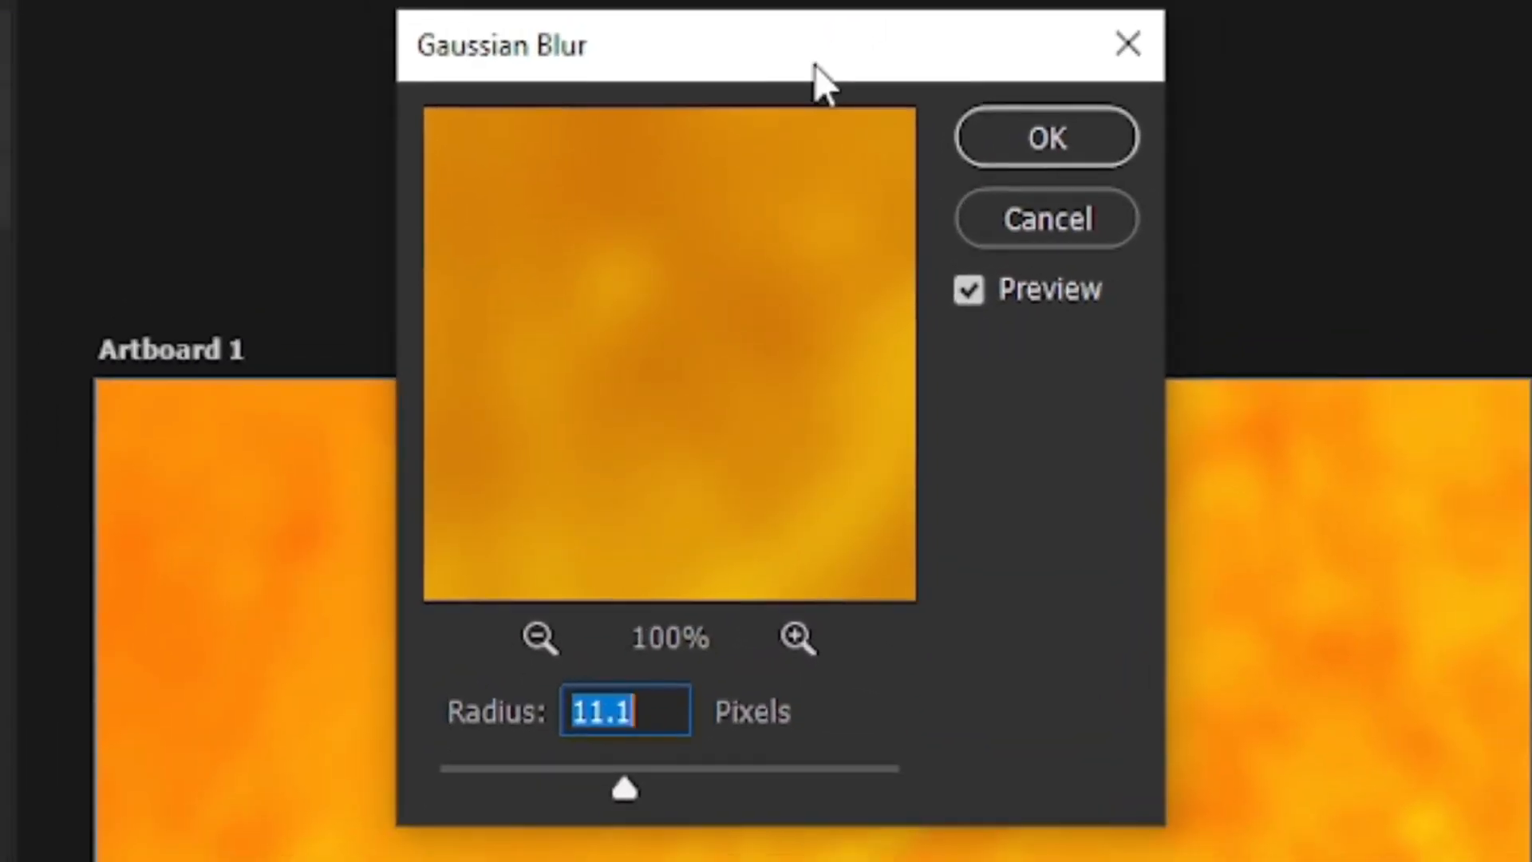
drag(824, 40, 1480, 222)
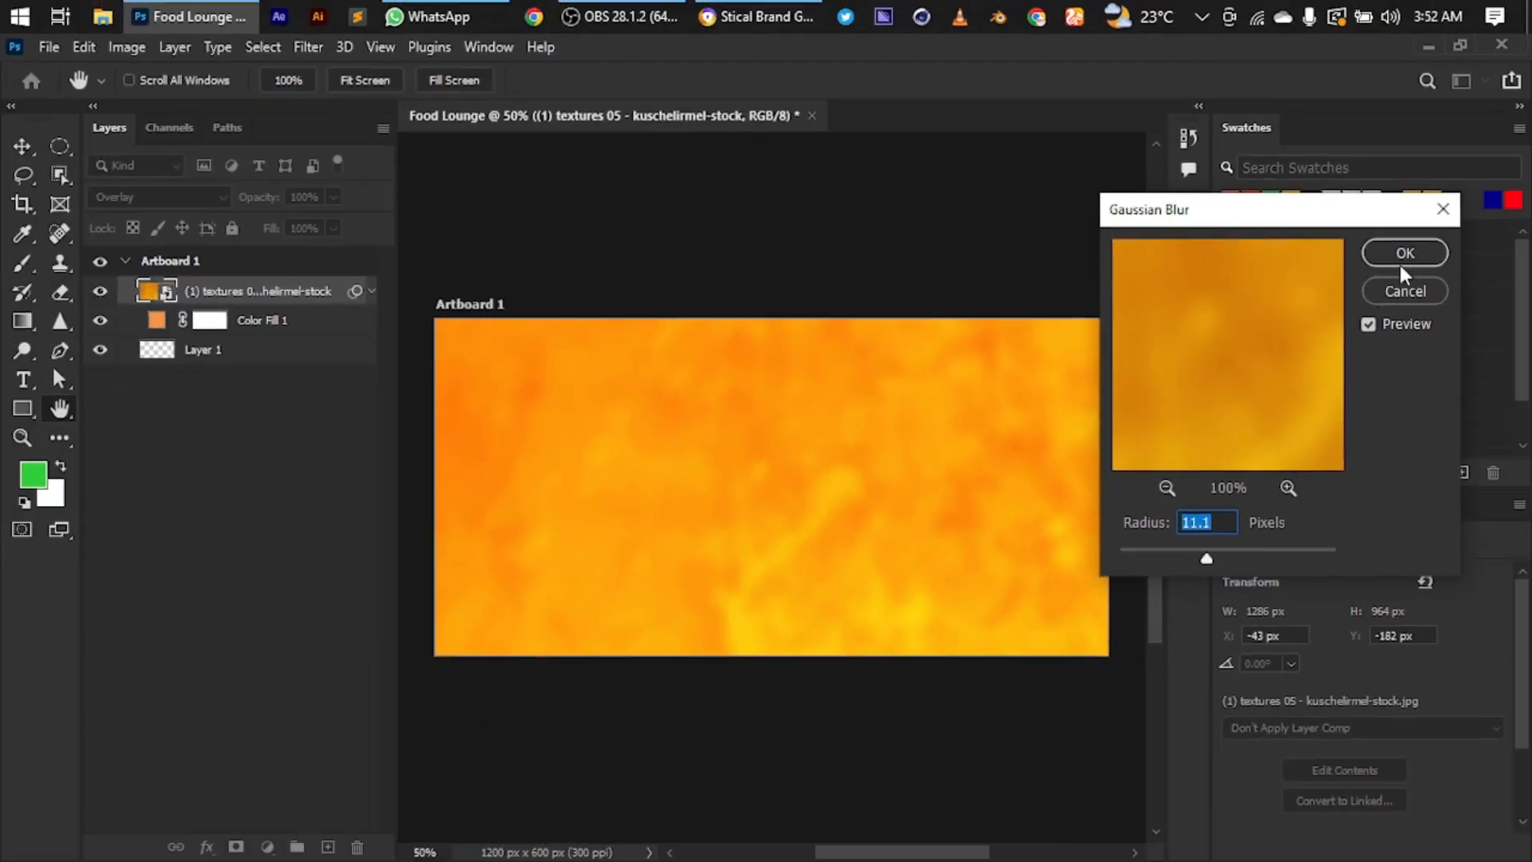
click(1412, 252)
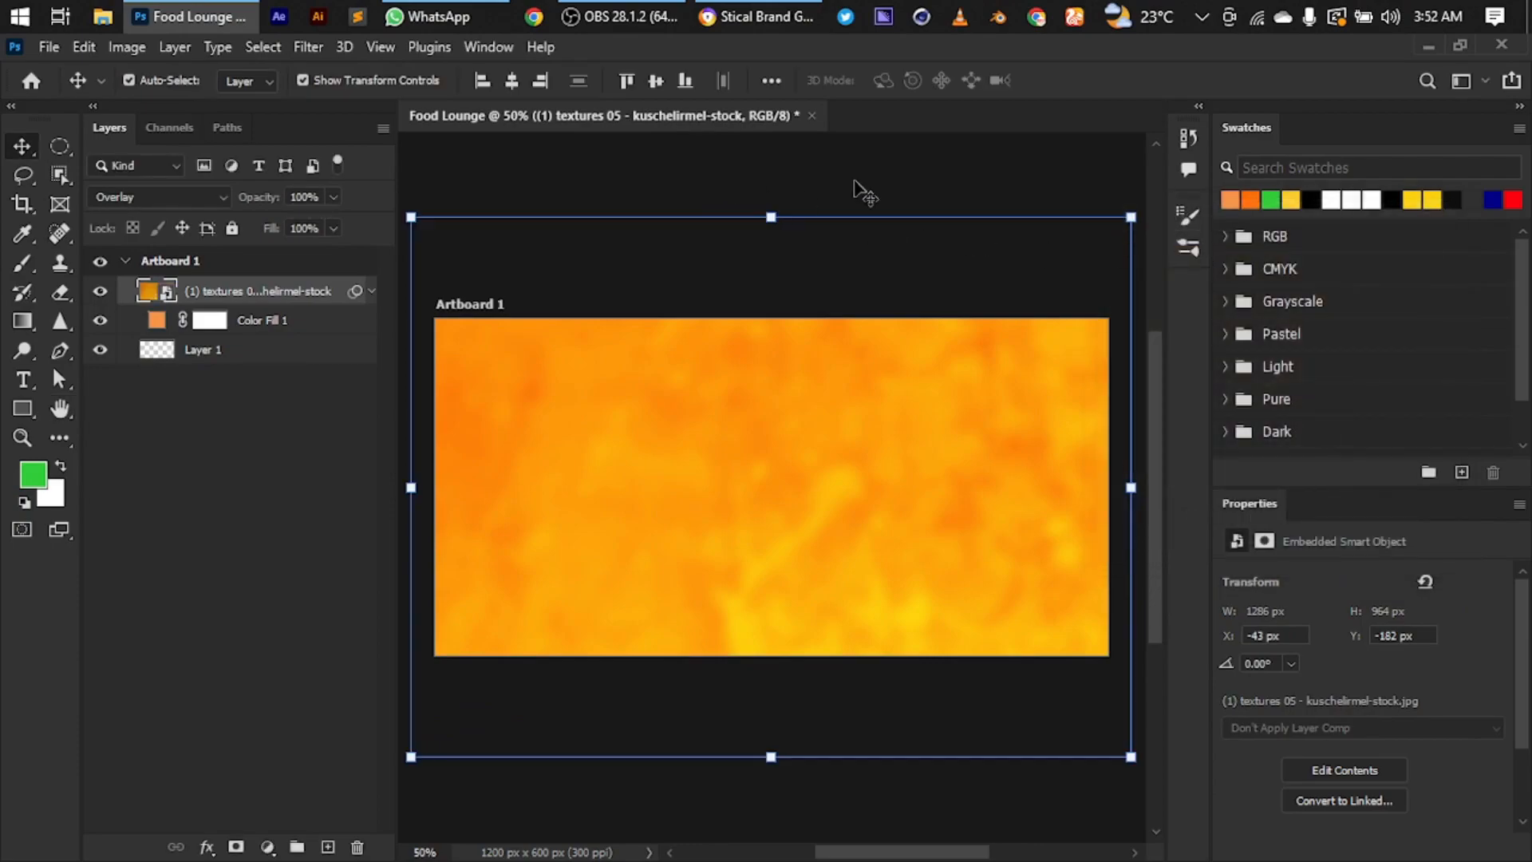
- Switch to the browser, open unsplash.com in a new tab and look through the photos for "rice"
click(763, 10)
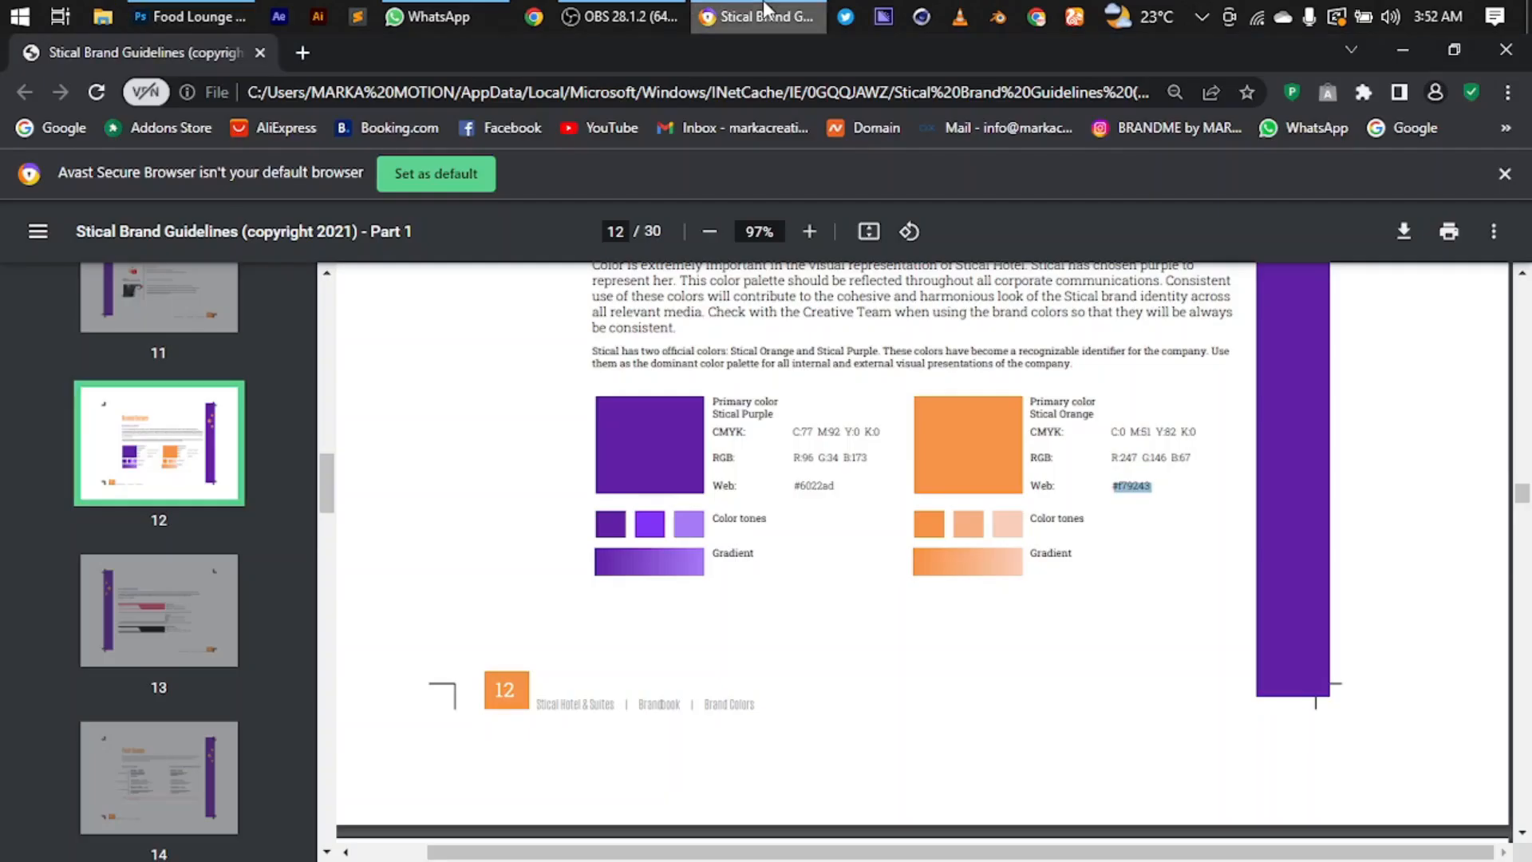
click(304, 55)
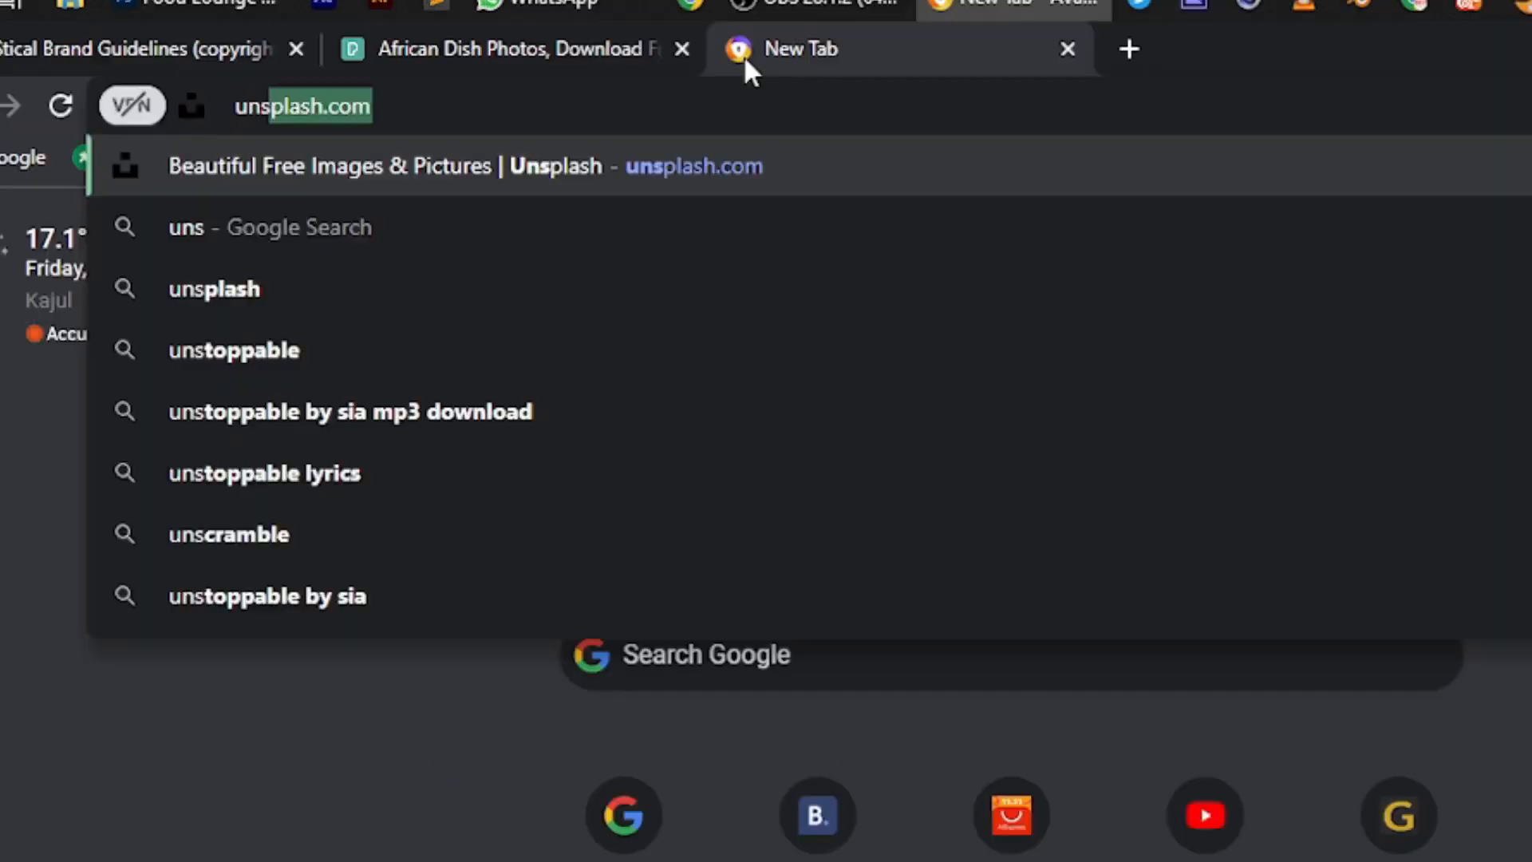
key(Return)
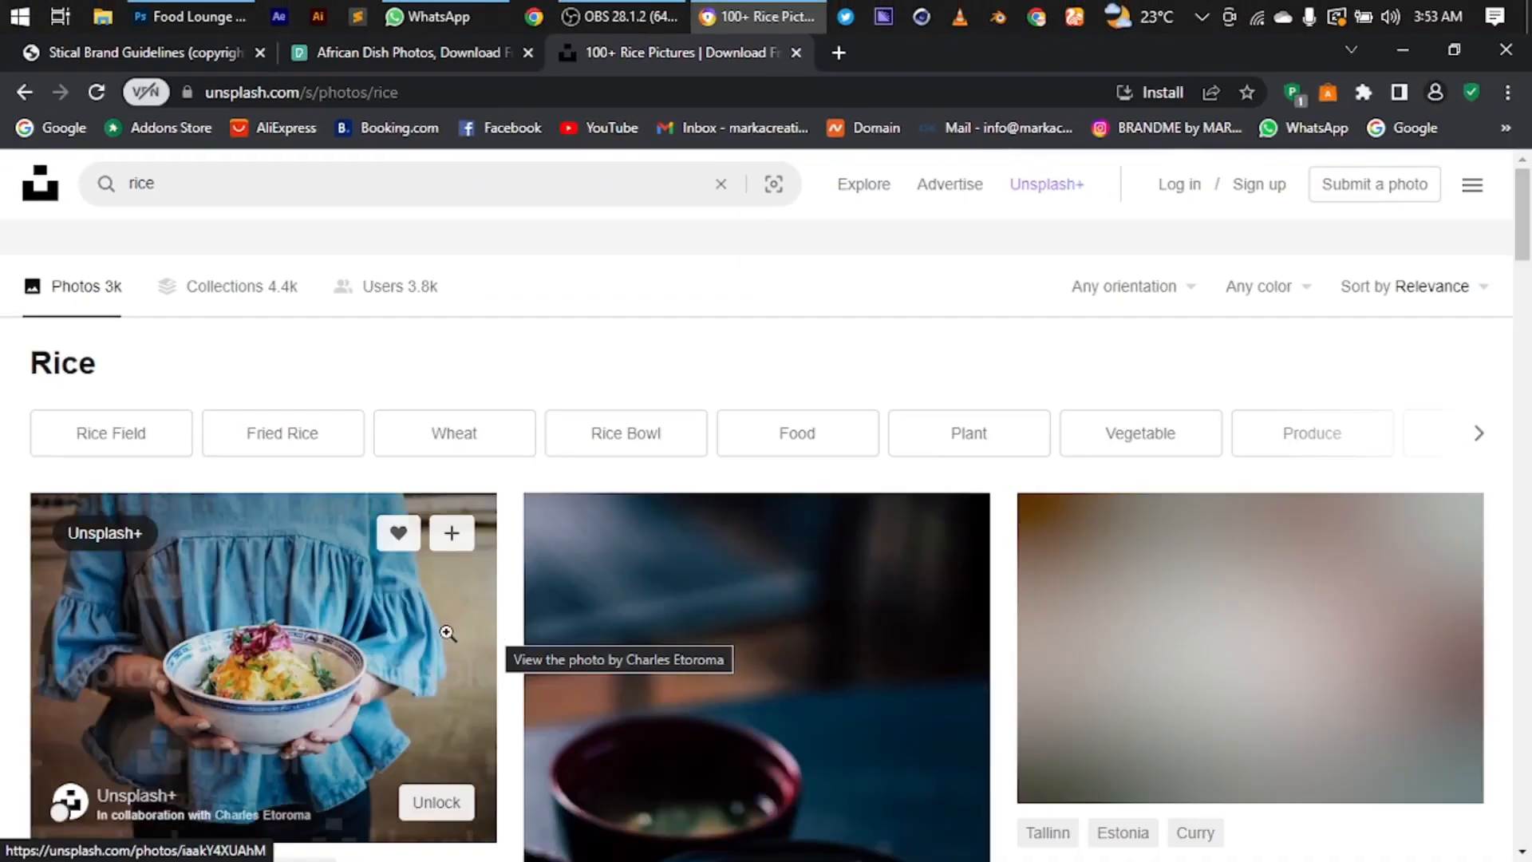
scroll(504, 615, down, 15)
scroll(504, 616, up, 3)
- Search Unsplash for "african dishes" and look through the photos
click(308, 199)
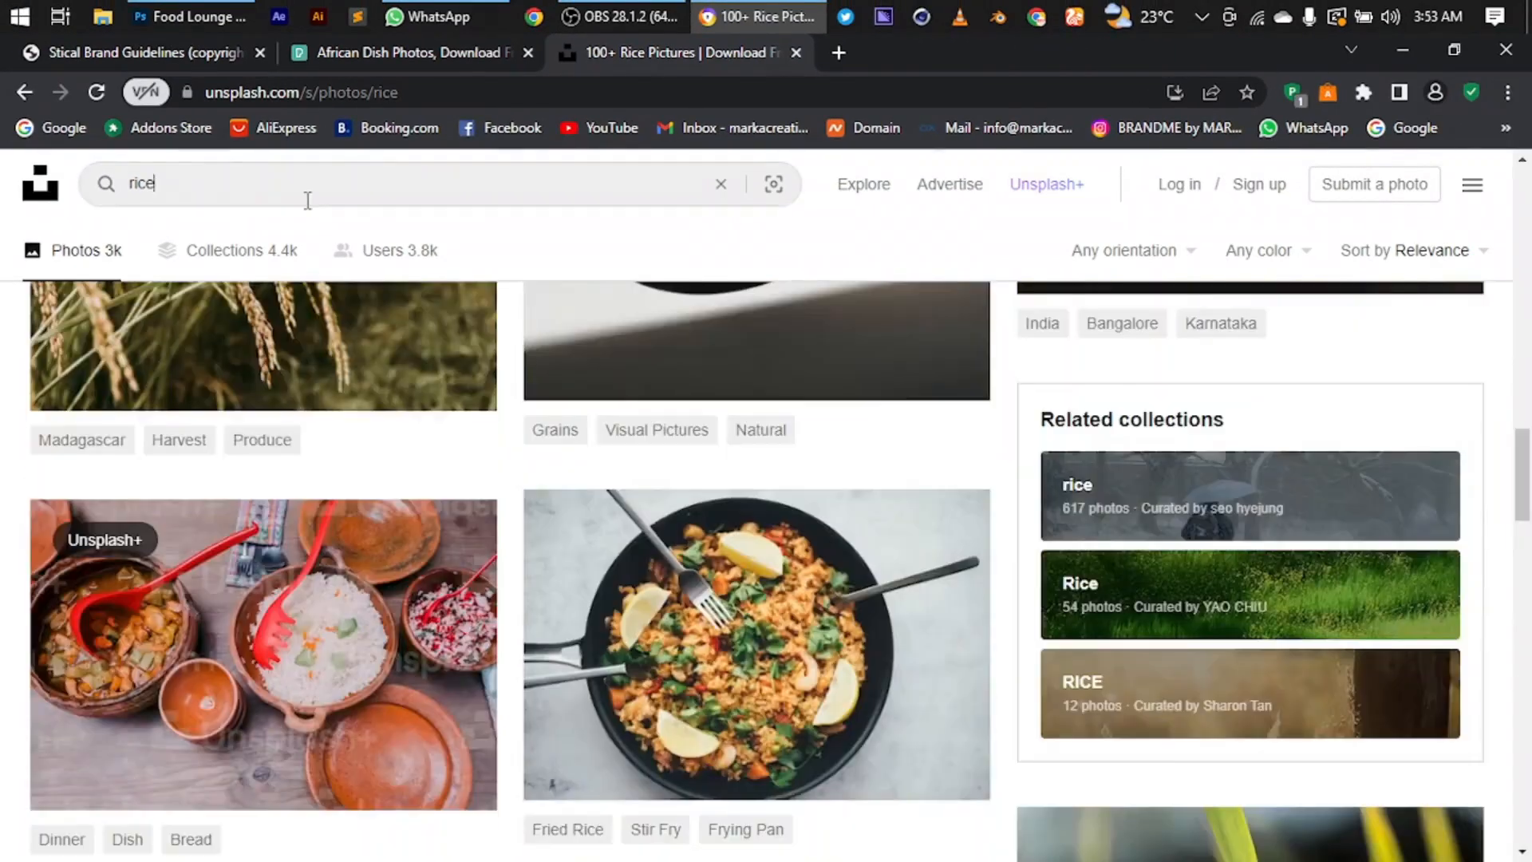
text(african dishes)
key(Return)
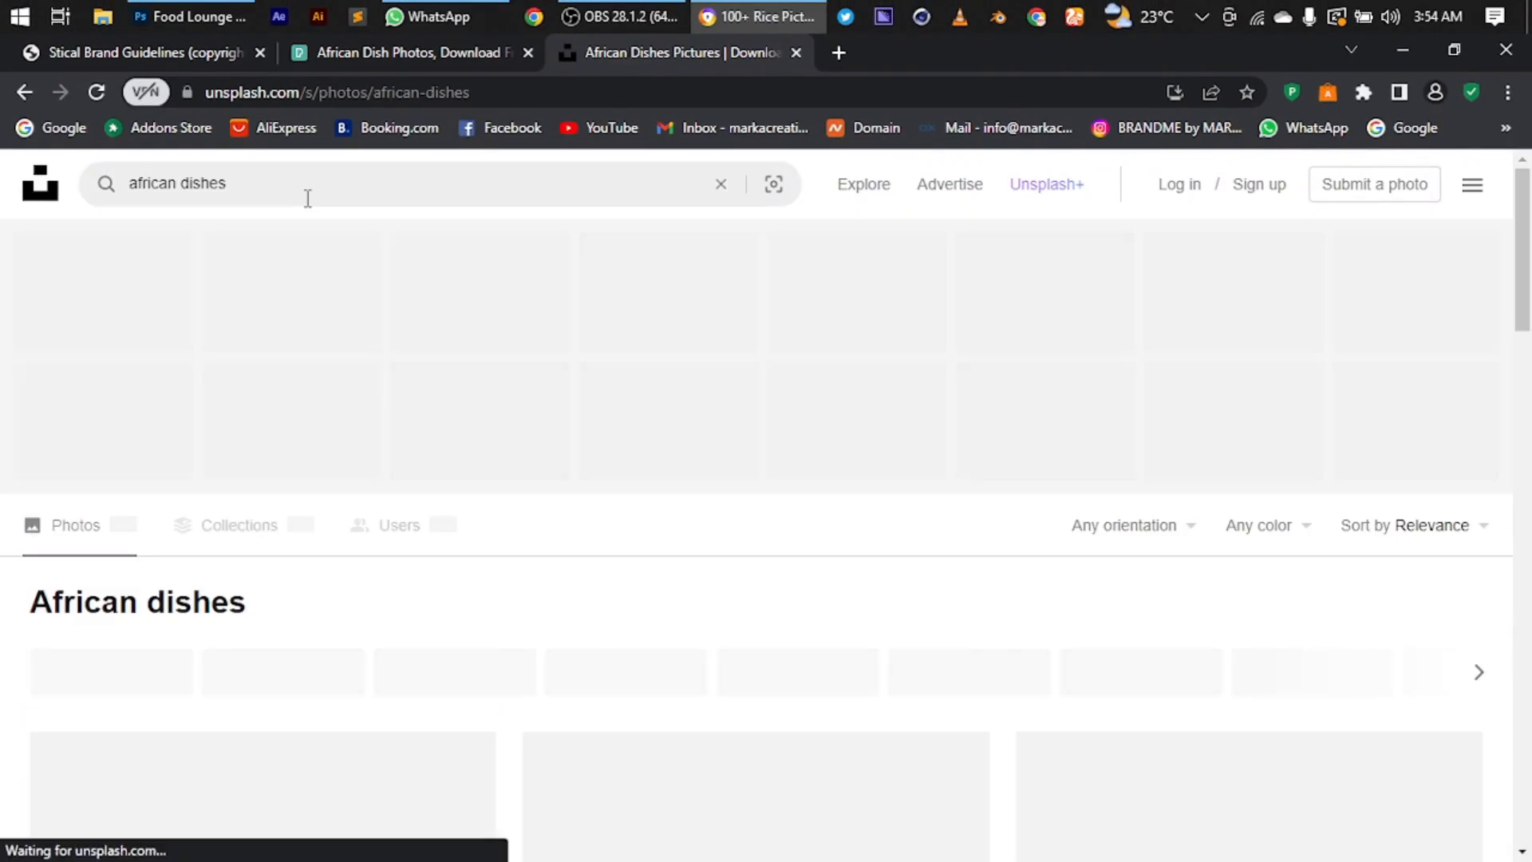
scroll(590, 576, down, 10)
scroll(591, 577, up, 10)
- Change the Unsplash search to "african meal" and look through the photos
double_click(203, 183)
text(meal)
key(Return)
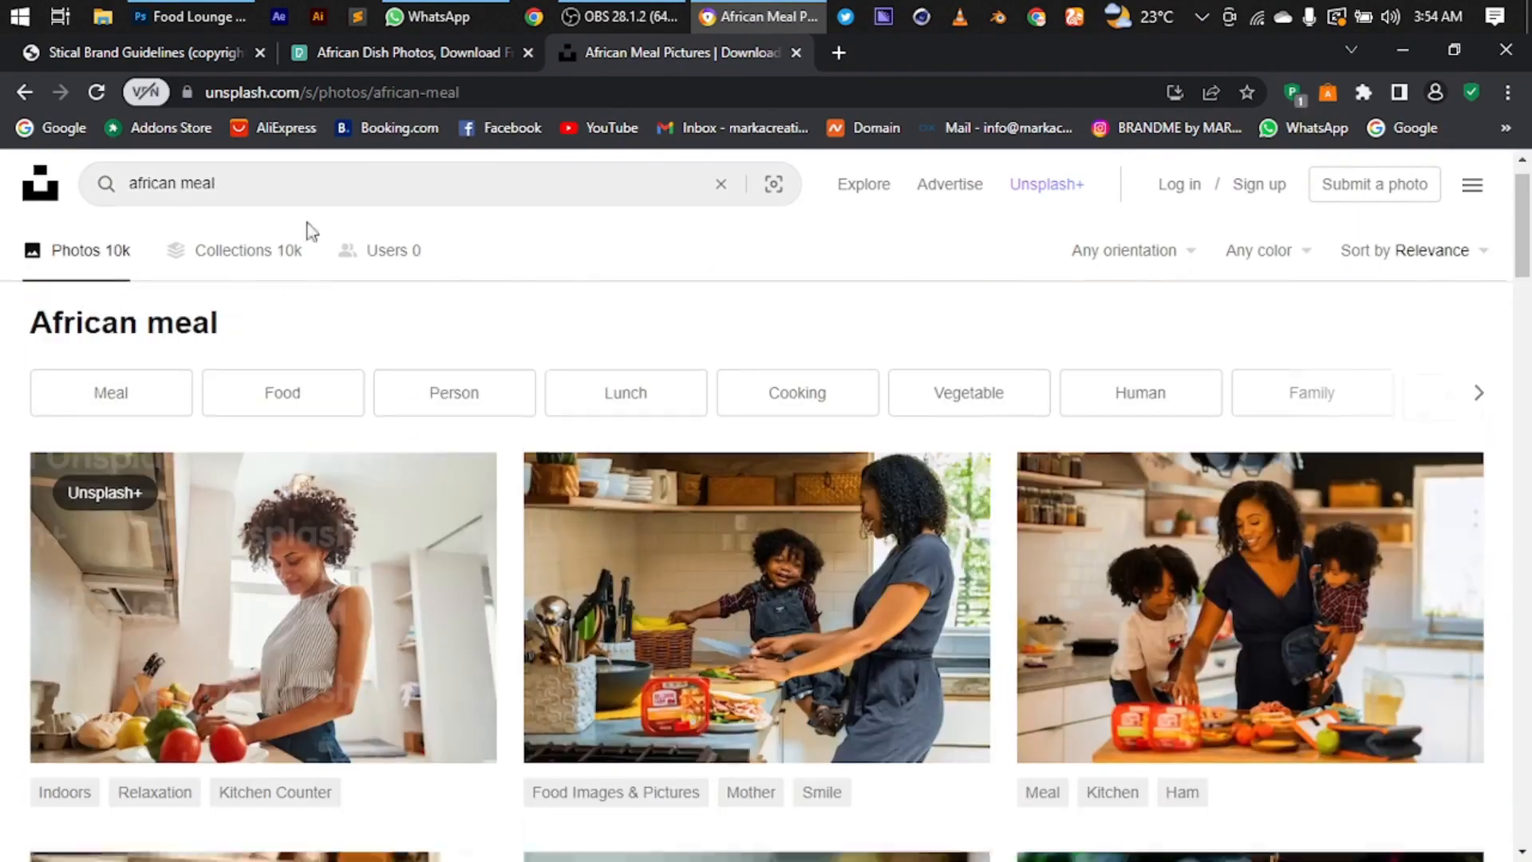
scroll(590, 577, down, 8)
scroll(590, 576, down, 20)
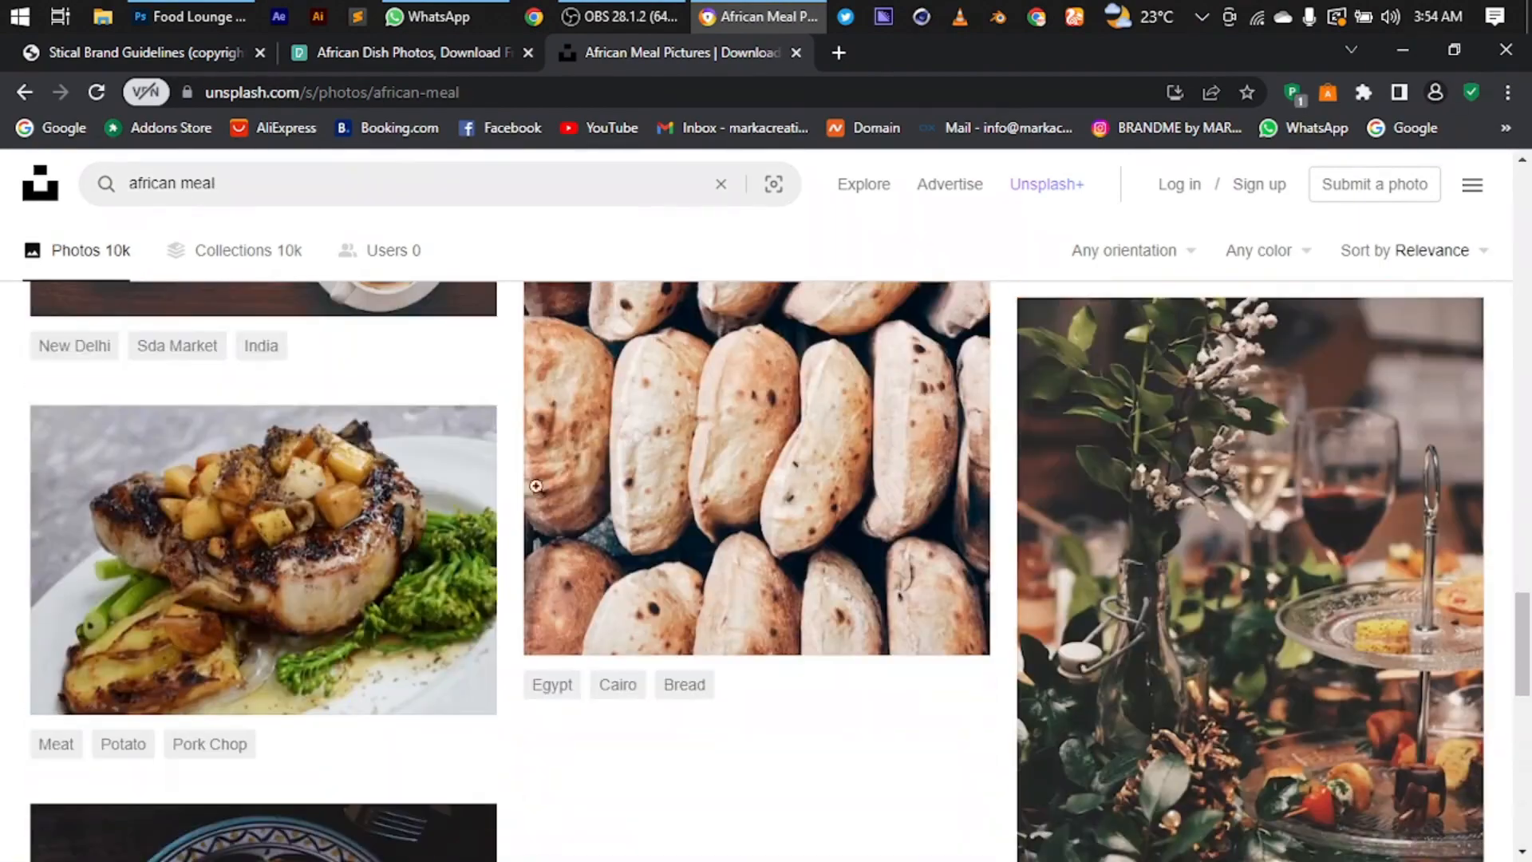
- Search Unsplash for "african rice" and open a food photo to browse its related photos
double_click(196, 183)
text(rice)
key(Return)
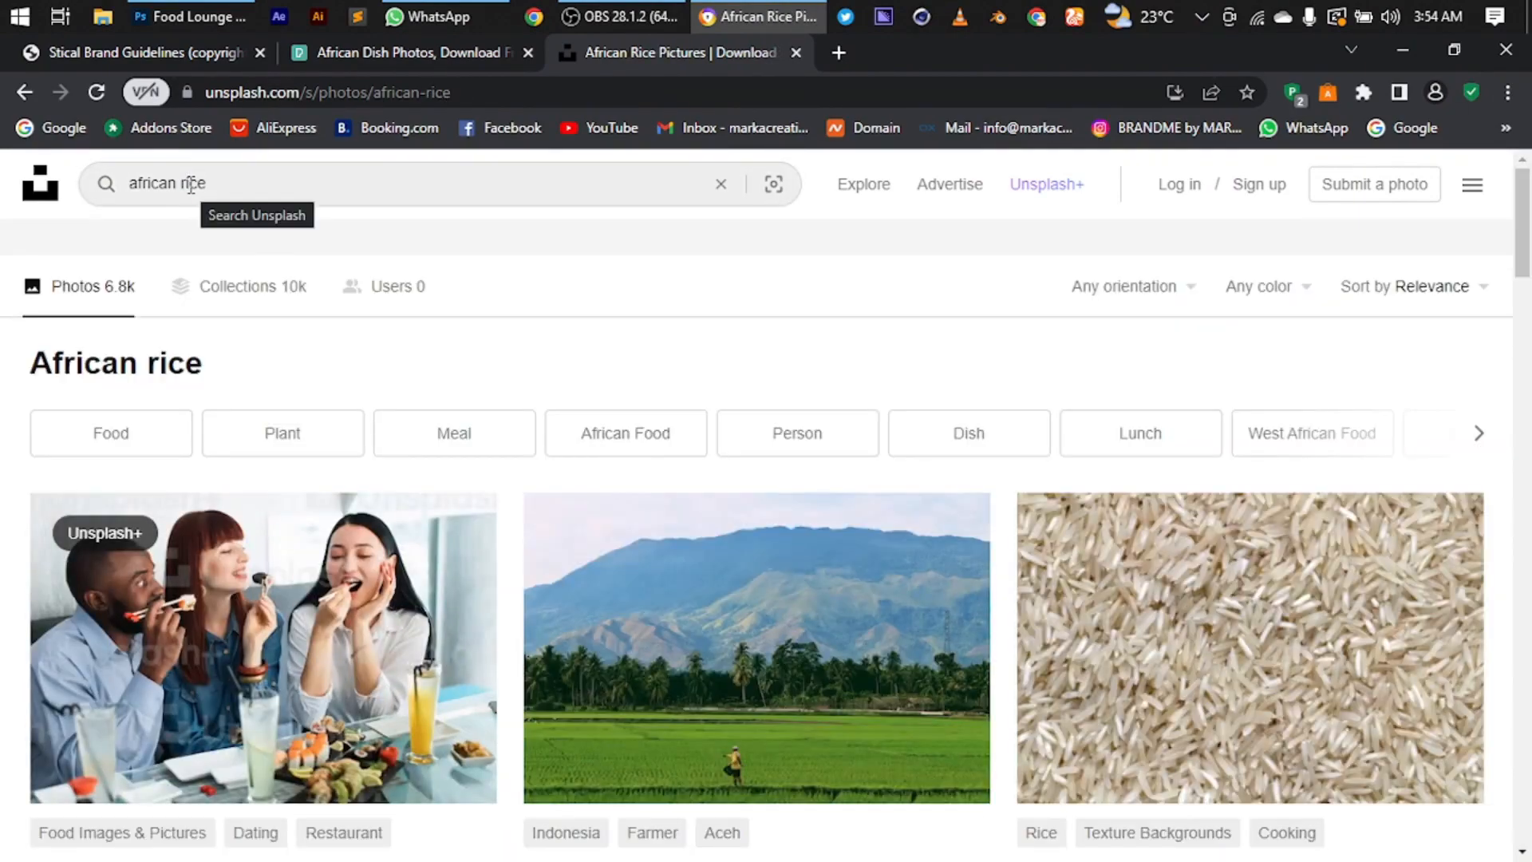
scroll(772, 528, down, 2)
click(773, 528)
scroll(769, 457, down, 10)
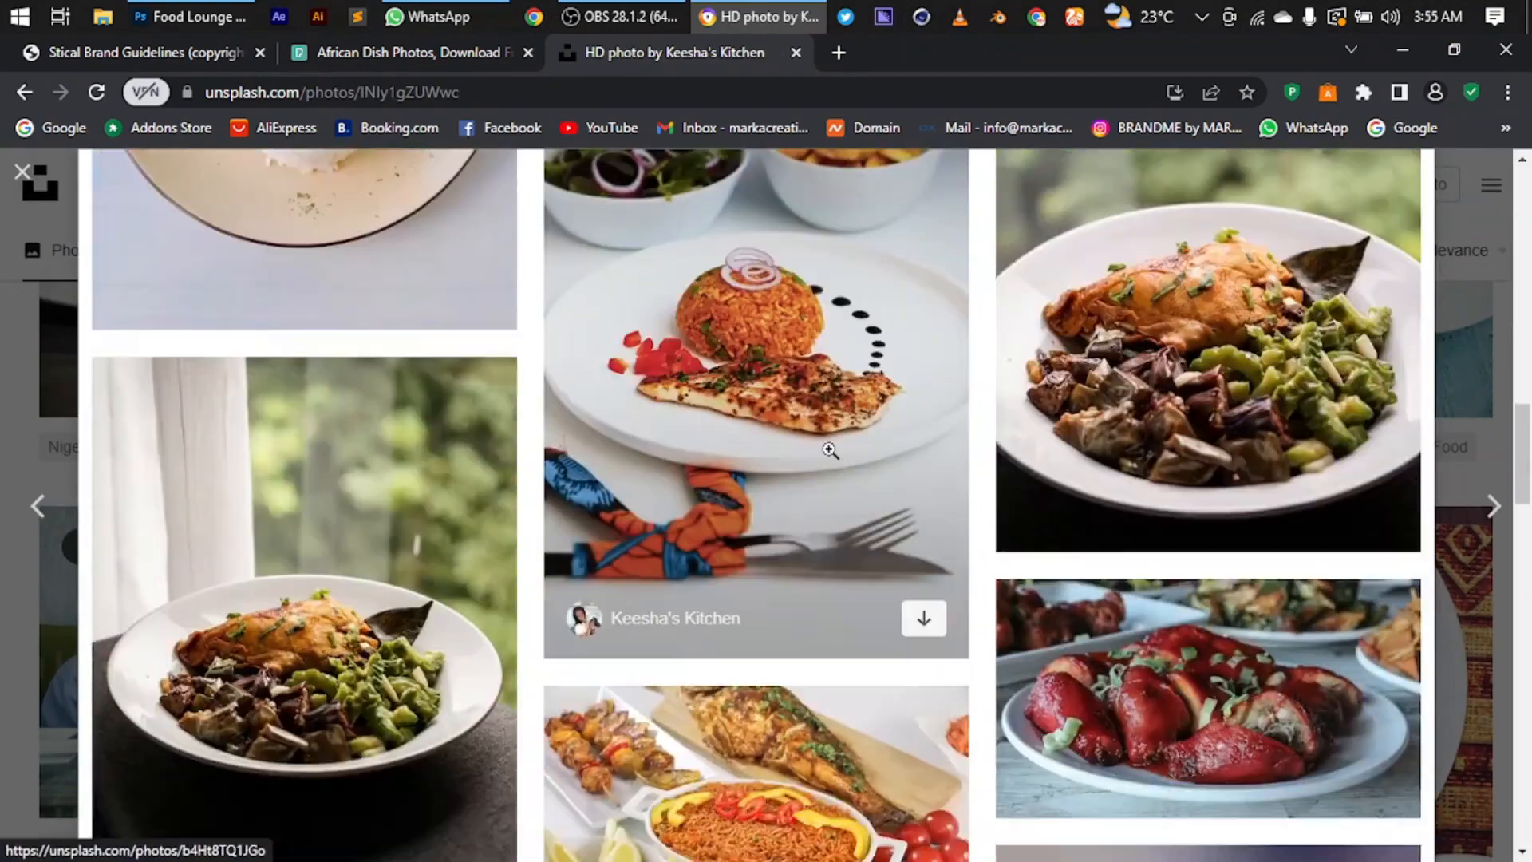
- Open the related photo of jollof rice with grilled fish and red peppers and download it for free
scroll(782, 567, up, 6)
scroll(782, 567, down, 6)
click(1083, 540)
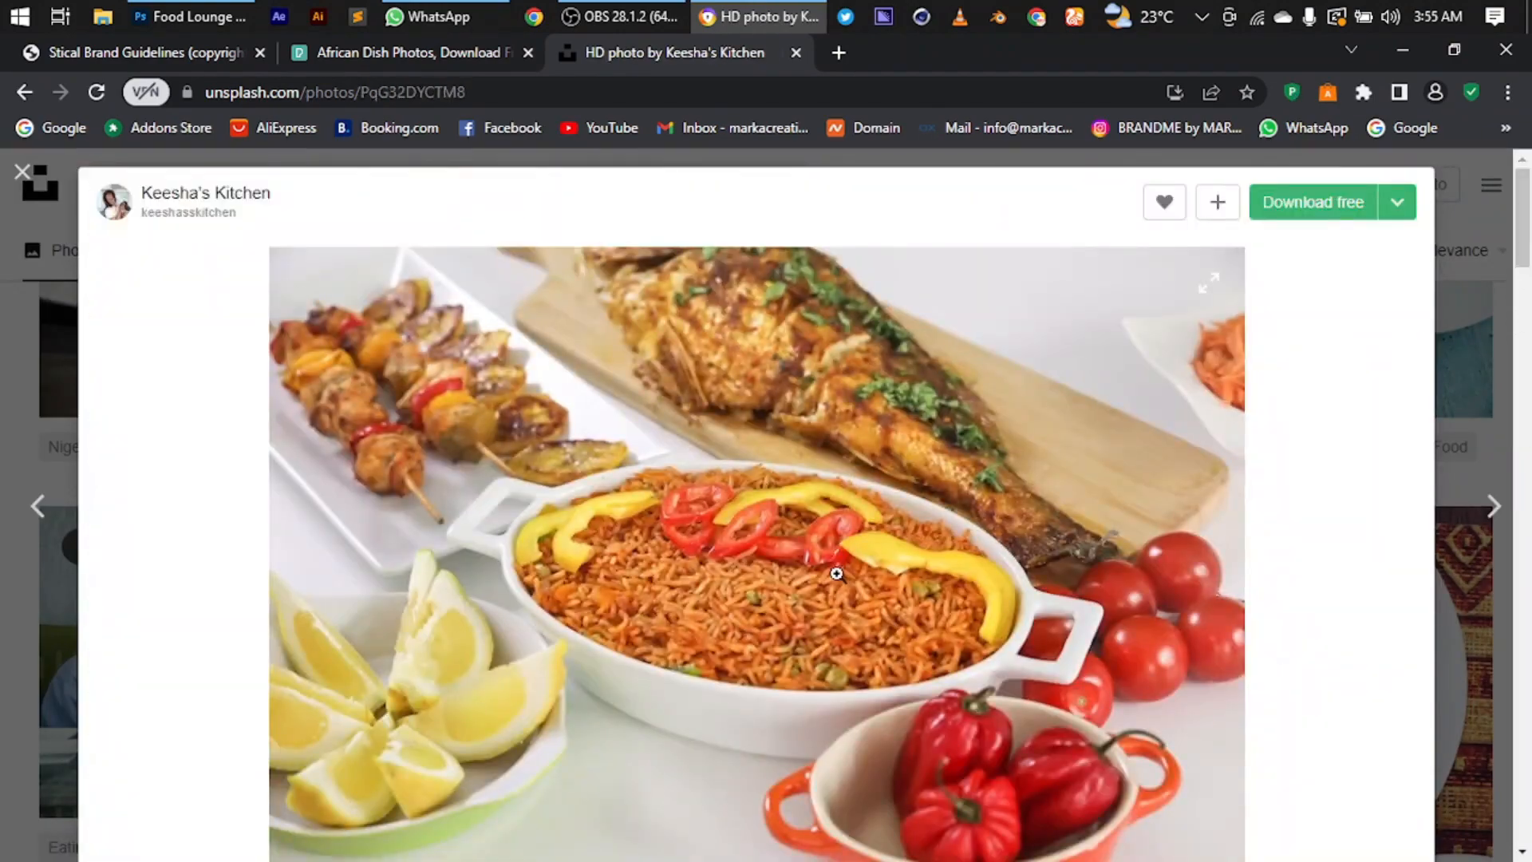
scroll(949, 472, down, 6)
scroll(950, 473, up, 6)
click(1312, 201)
- Download the related photo of meat skewers over red rice and browse the photos related to it
scroll(826, 442, down, 6)
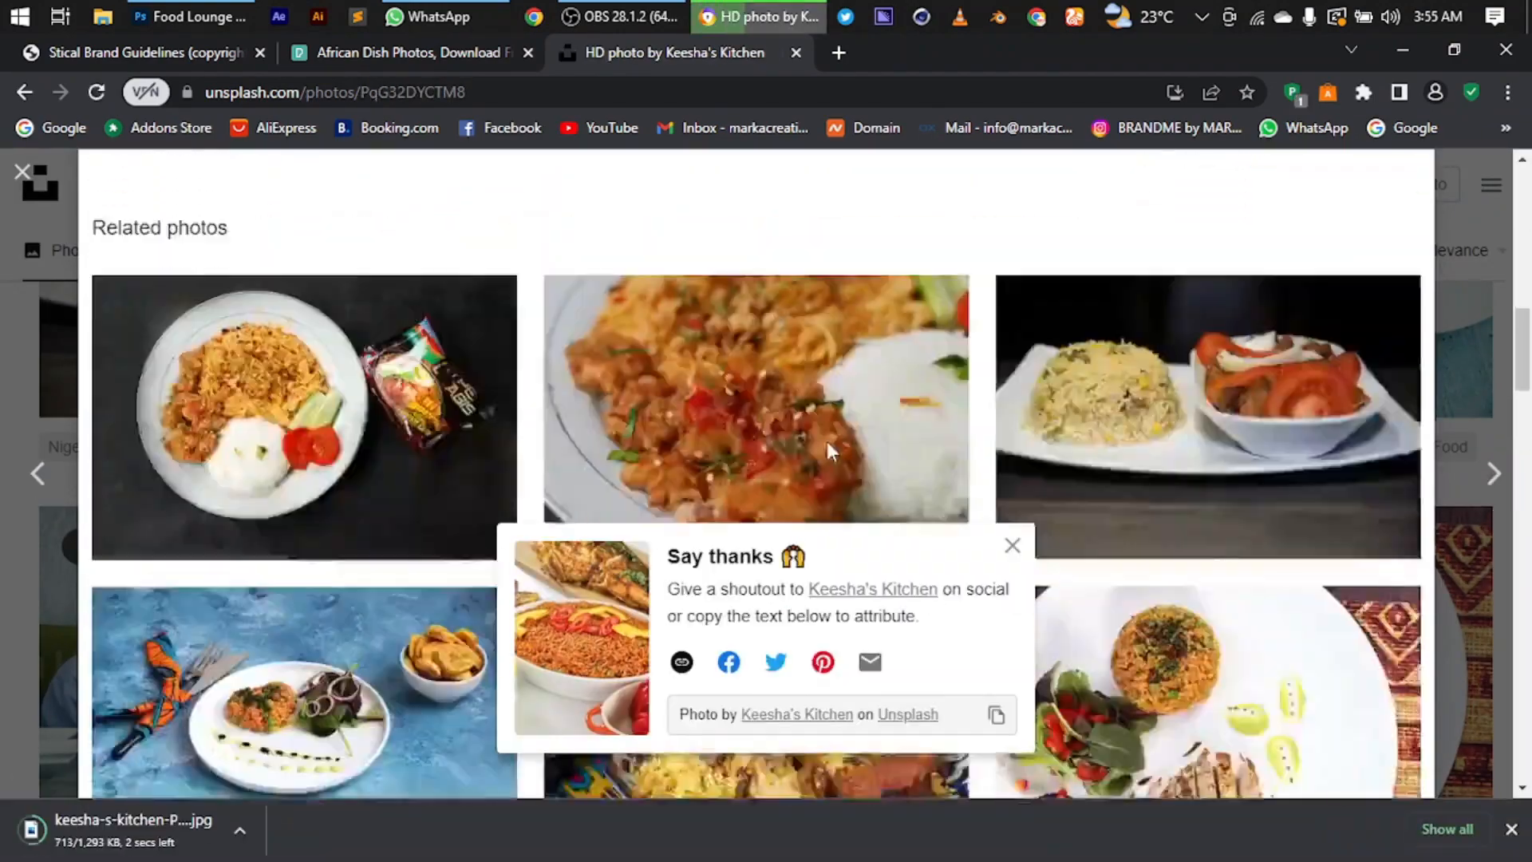
scroll(827, 442, down, 10)
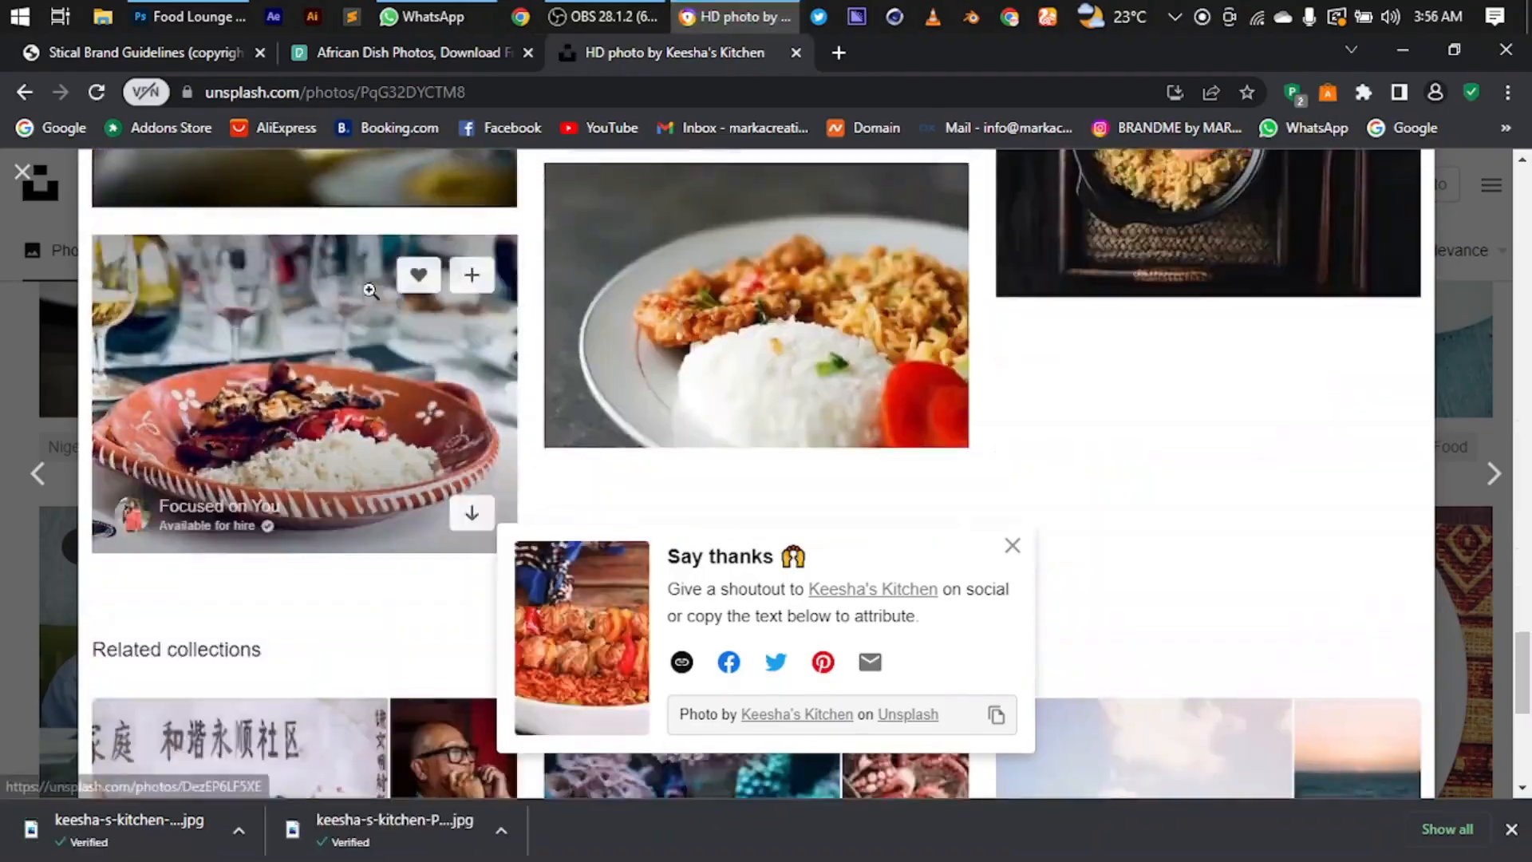
scroll(371, 290, up, 8)
click(1289, 537)
scroll(701, 447, down, 15)
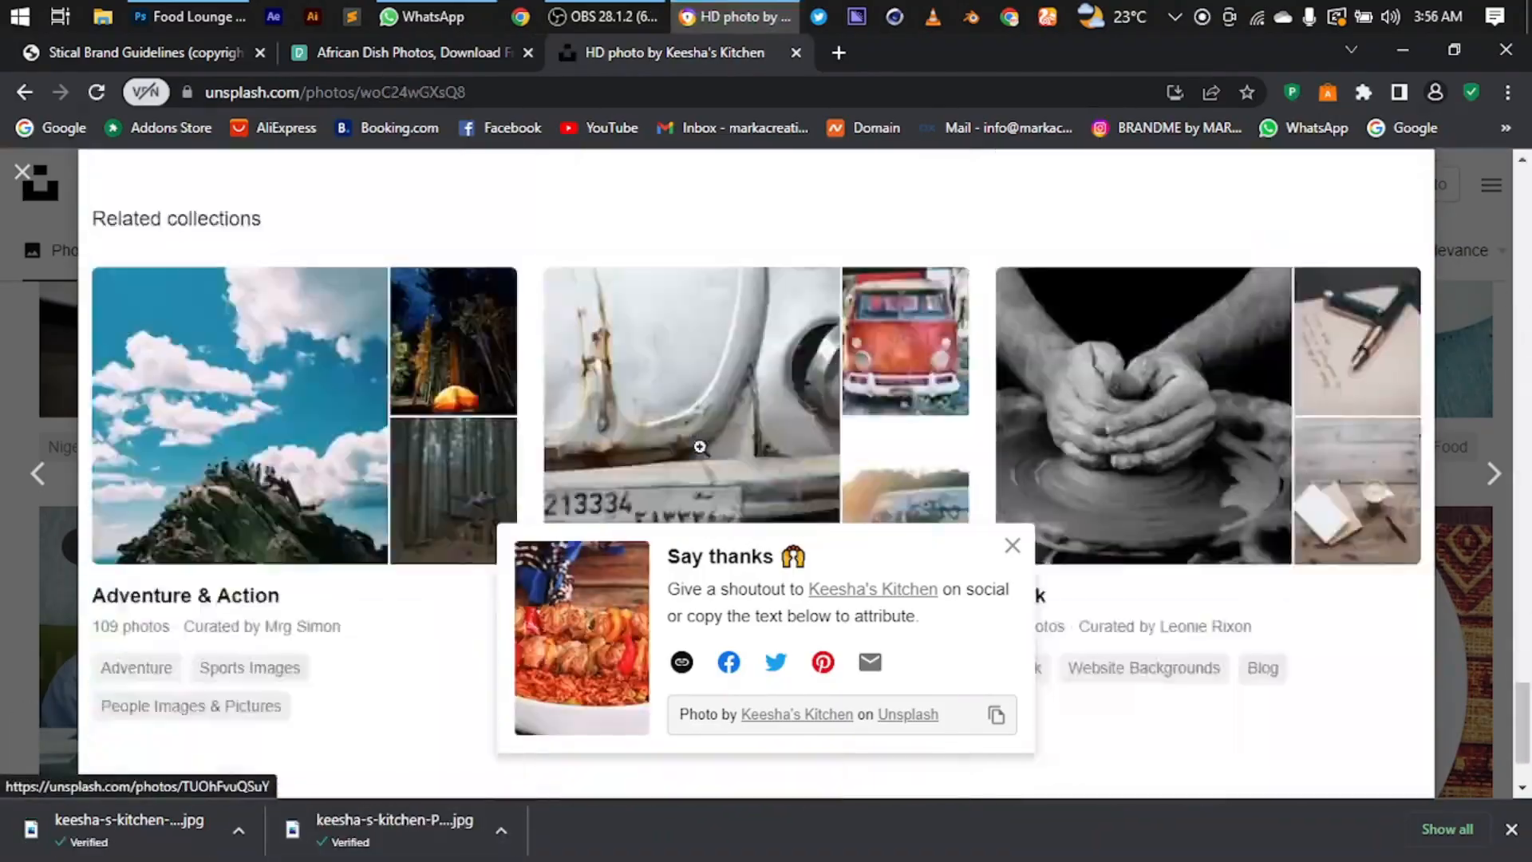
scroll(699, 447, up, 10)
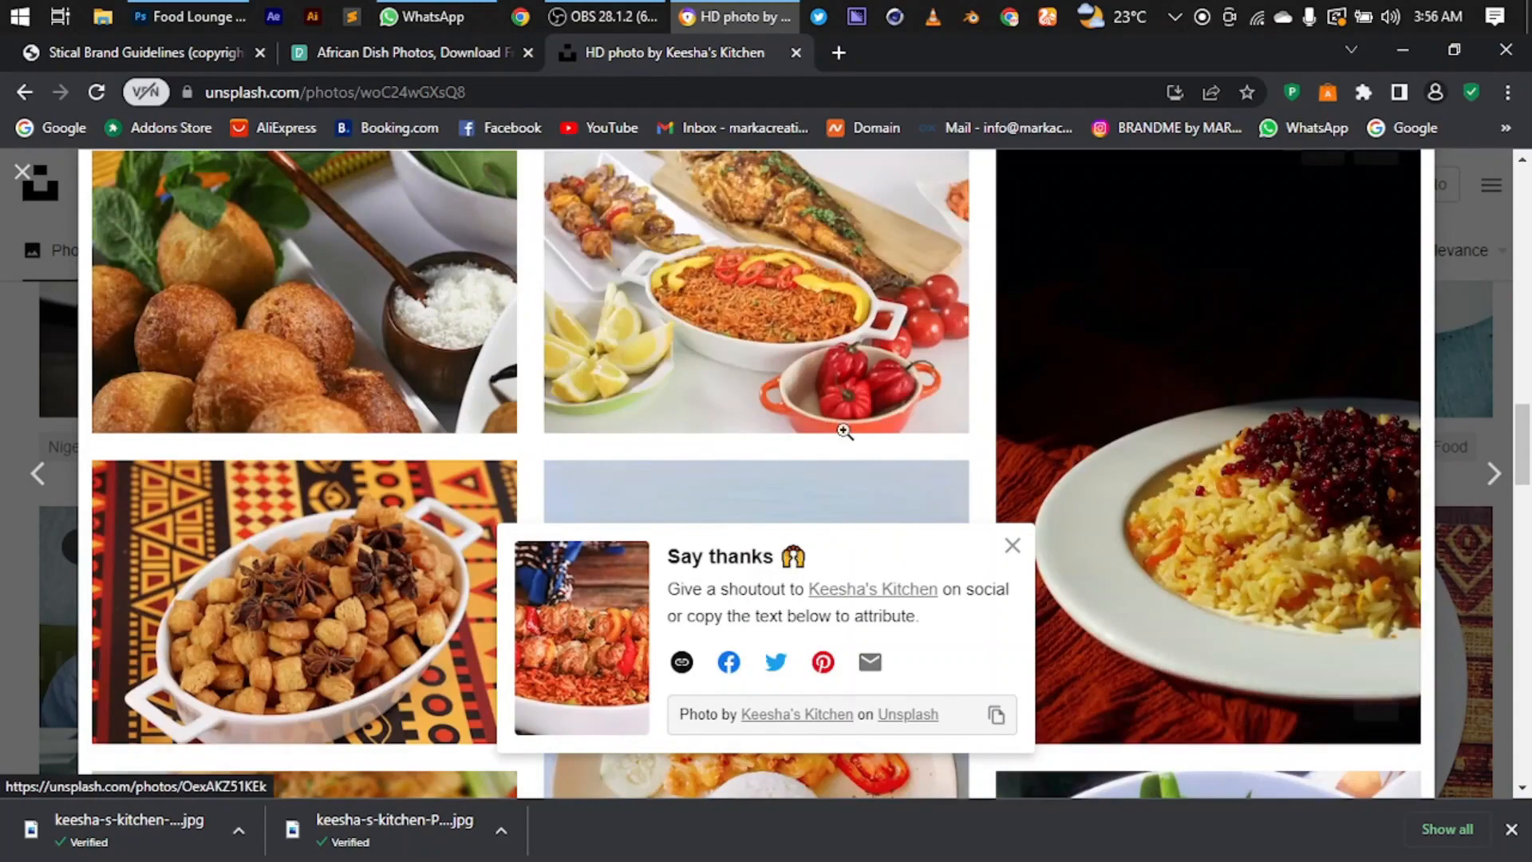
- Open the related photo of cooked rice with green vegetables and download it for free
click(703, 407)
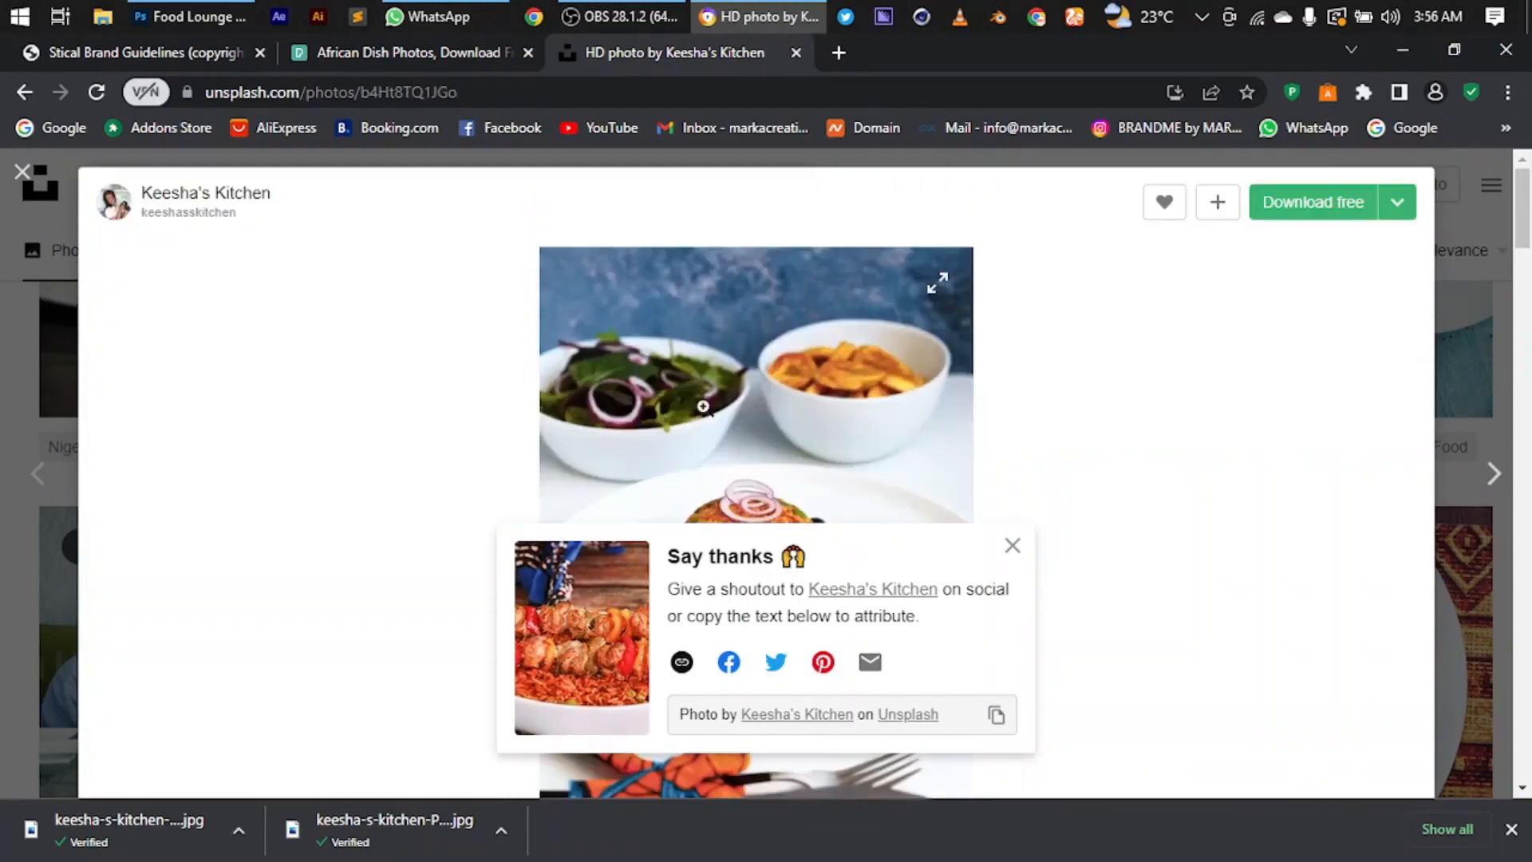
scroll(703, 407, down, 5)
click(1104, 287)
click(1312, 202)
- Download three related photos: the close-up of rice, the chicken drumstick on rice, and the rice plate with cucumber and tomato
scroll(923, 410, down, 10)
click(472, 294)
scroll(472, 294, down, 3)
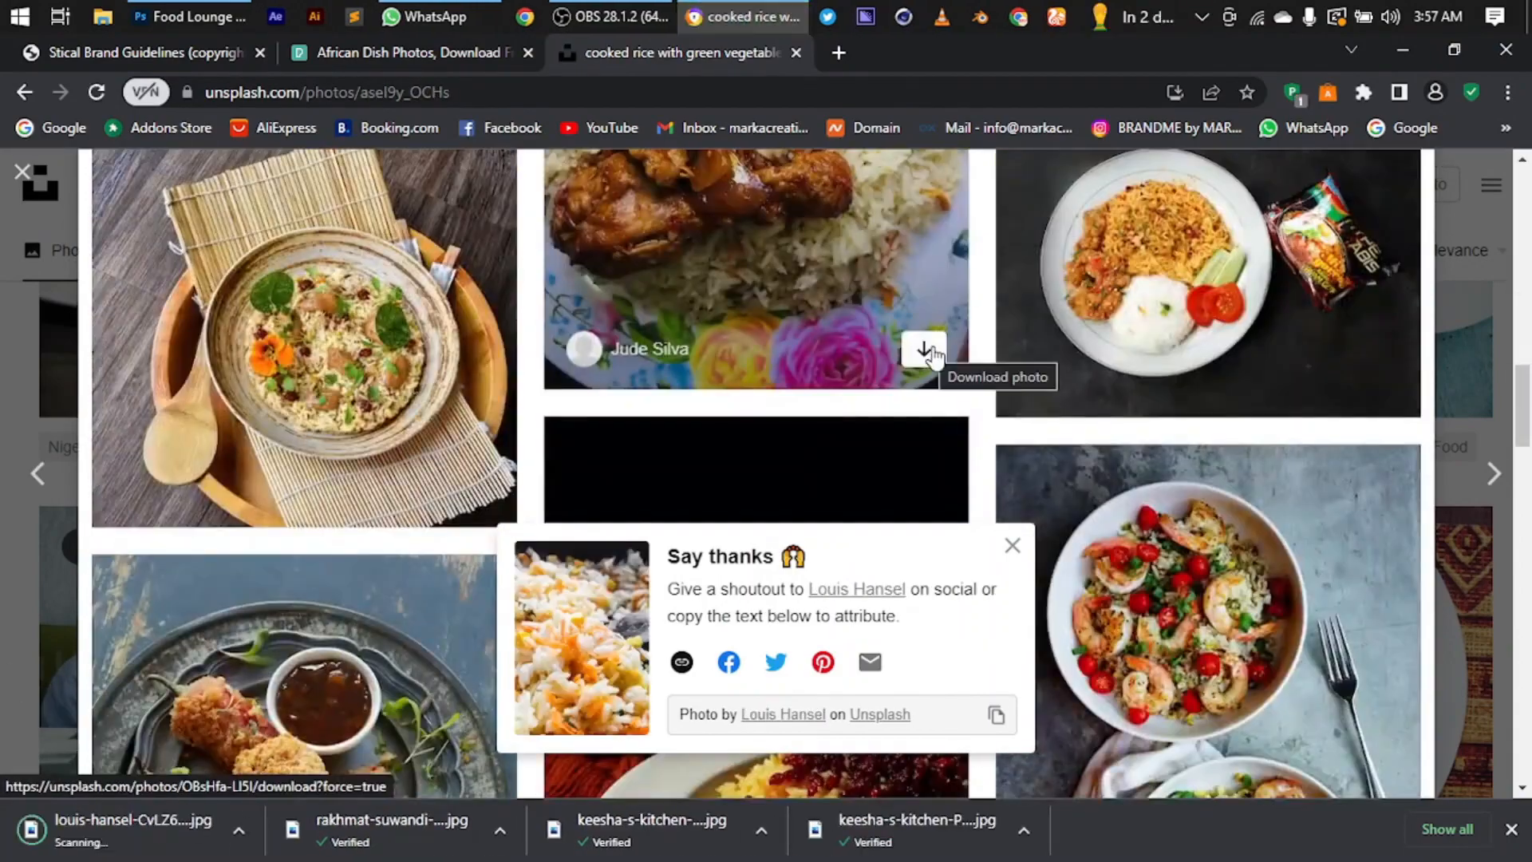
click(923, 350)
click(1369, 375)
- Download the photo of a whole roasted chicken and the related photo of grilled chicken breast with mixed vegetables
scroll(801, 348, down, 10)
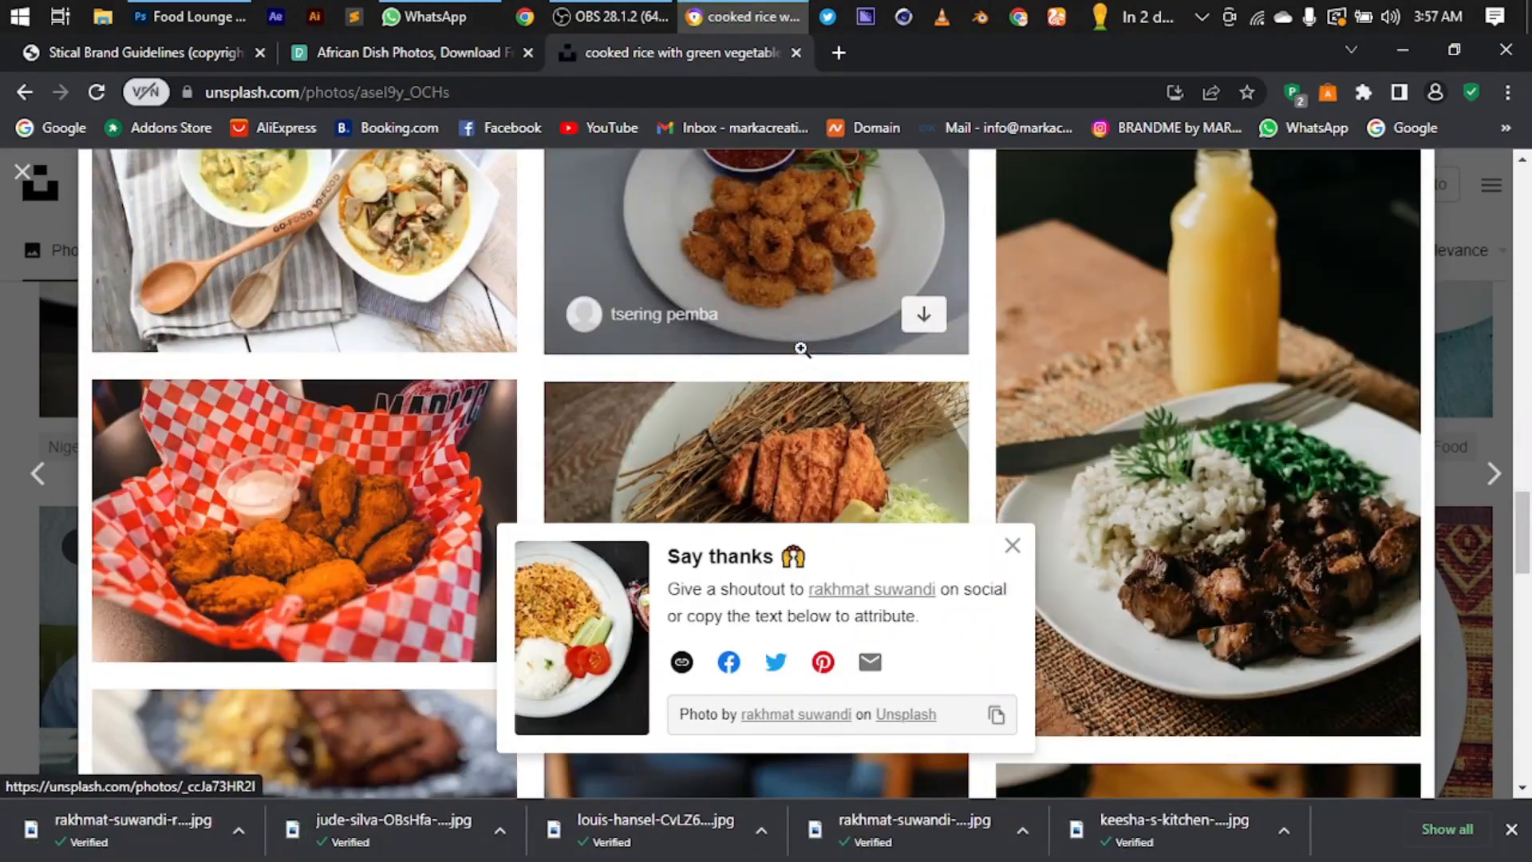
scroll(801, 349, down, 5)
click(1022, 327)
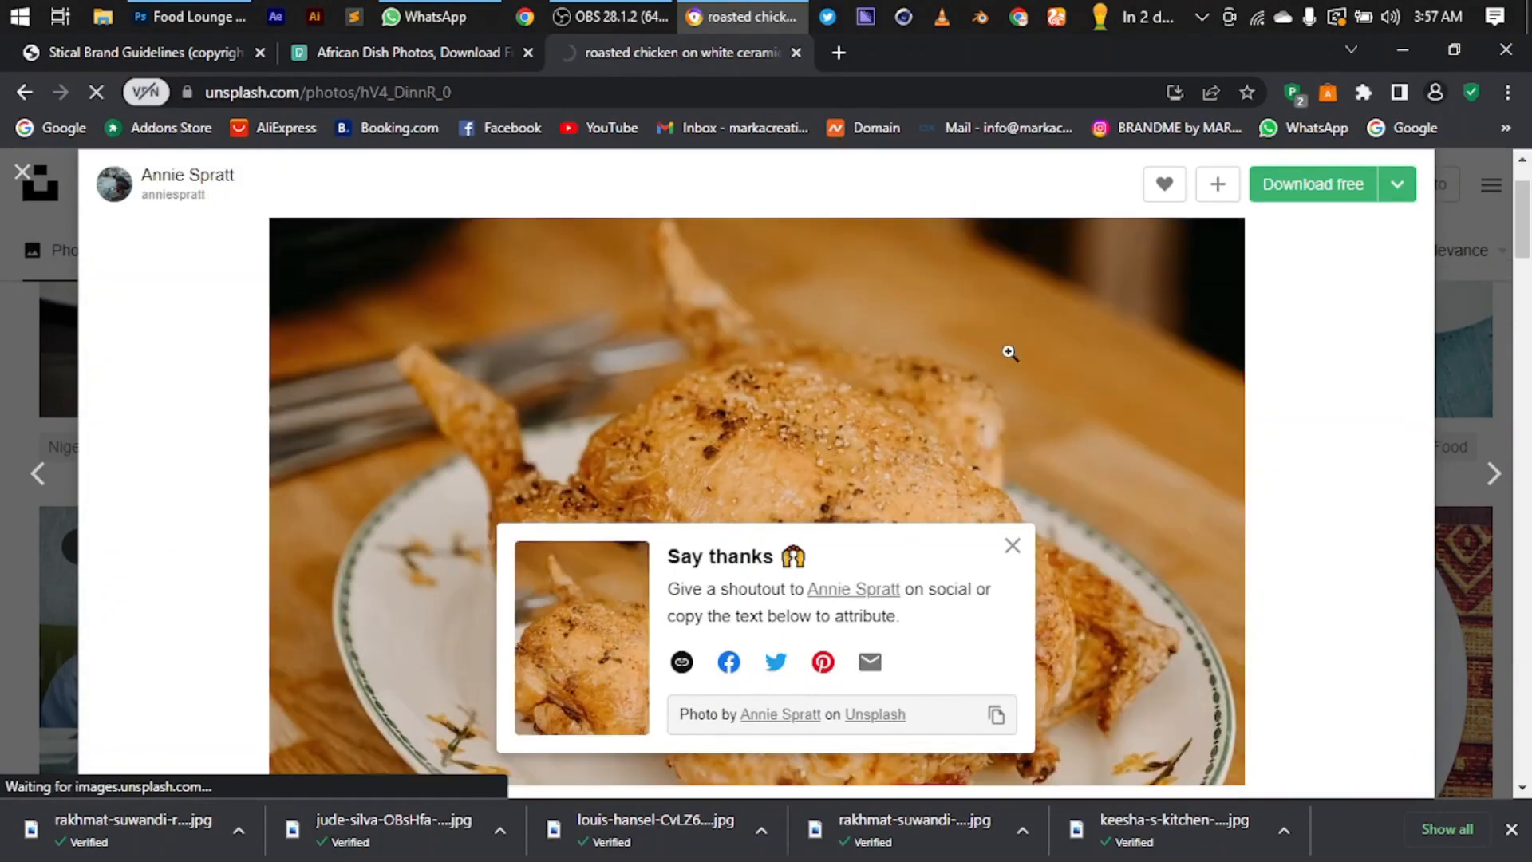
scroll(892, 375, down, 15)
click(483, 431)
- Download the photo of fried chicken on yellow rice and open its page
scroll(957, 406, down, 8)
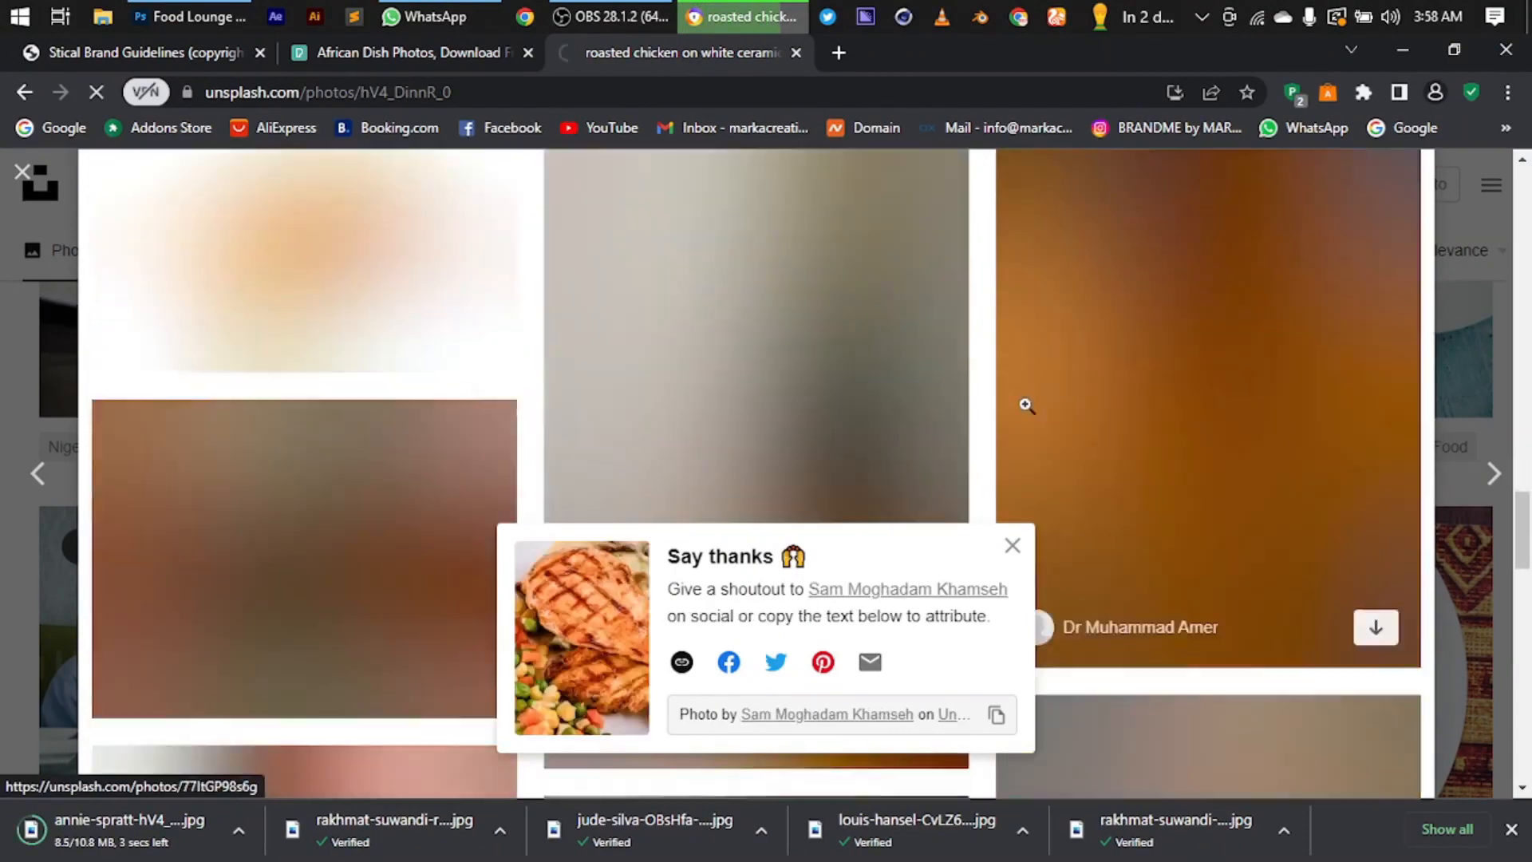
click(1369, 644)
scroll(831, 370, down, 15)
scroll(492, 414, up, 15)
click(1037, 367)
- Download two more related photos, including the glazed chicken wings with a white dip
scroll(807, 362, down, 12)
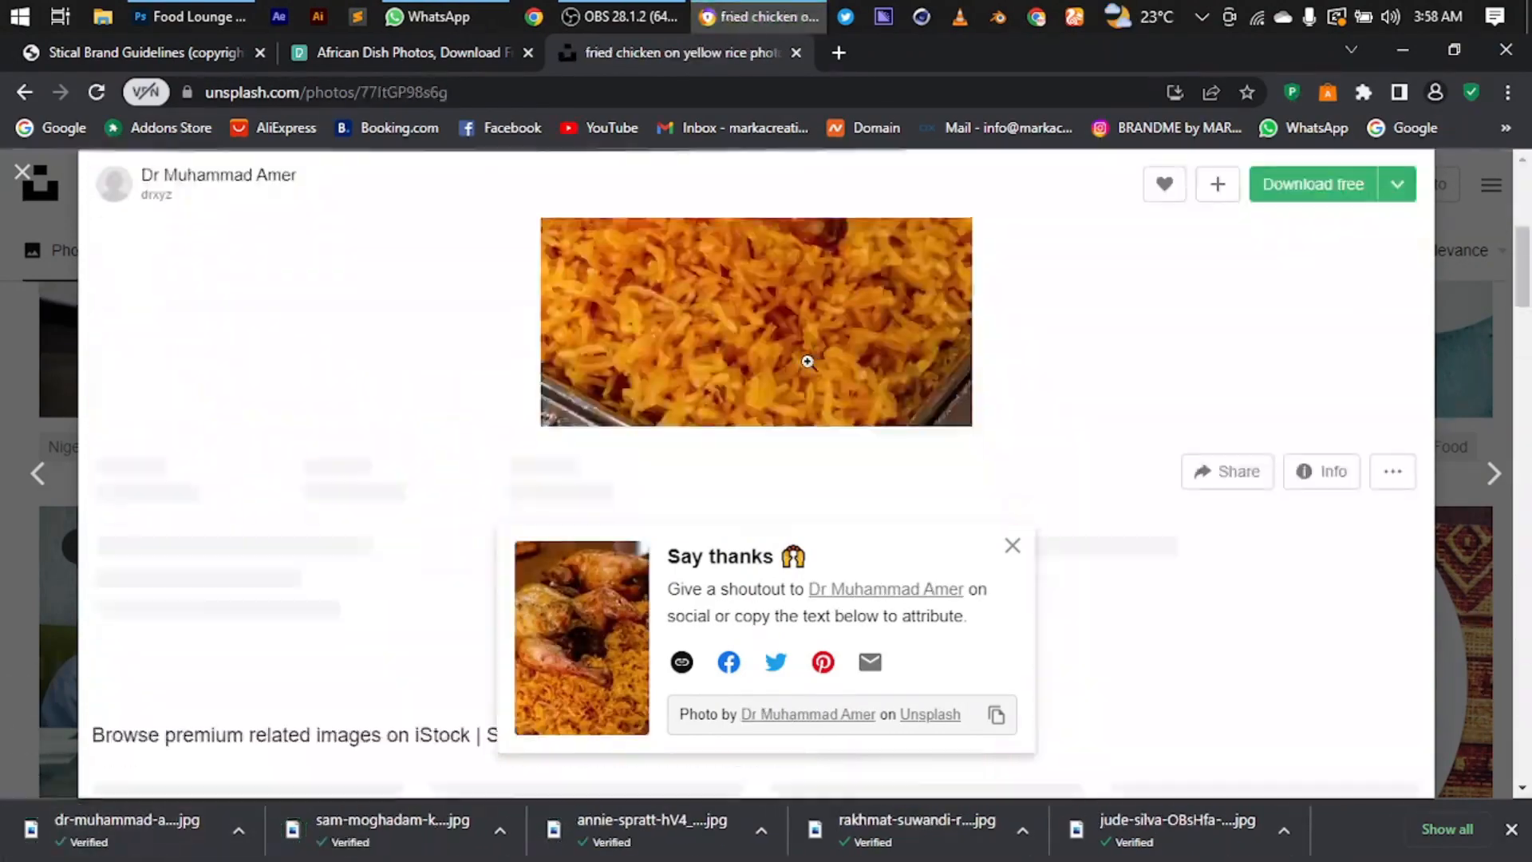
click(923, 348)
scroll(769, 367, down, 2)
scroll(399, 479, down, 10)
click(472, 455)
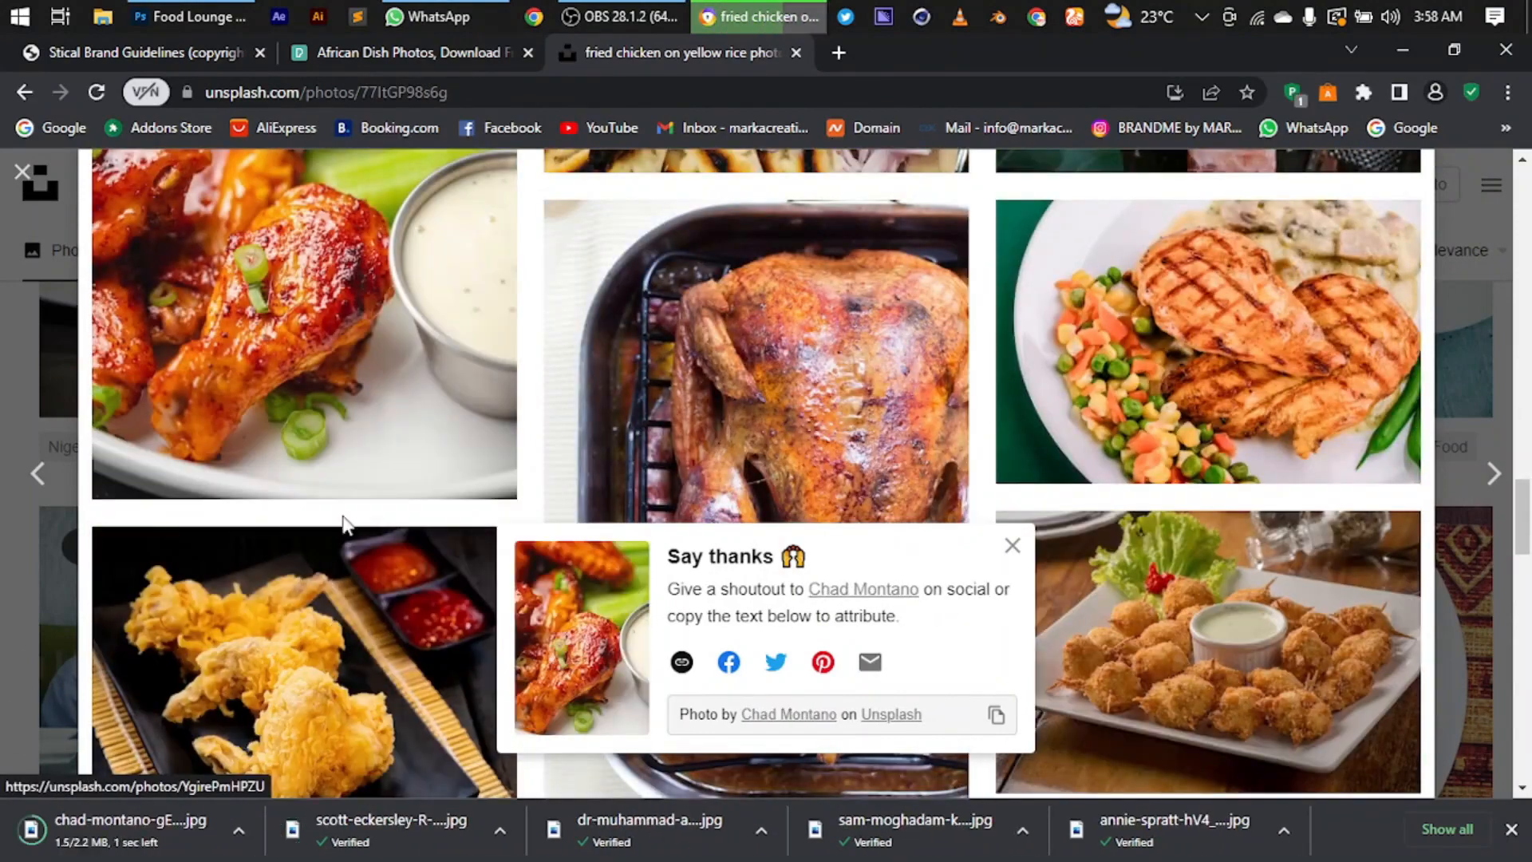
- Place the downloaded chicken wings photo into the Food Lounge document in Photoshop, enlarged to about 910 × 1100 px over the artboard's left side
click(237, 830)
click(271, 753)
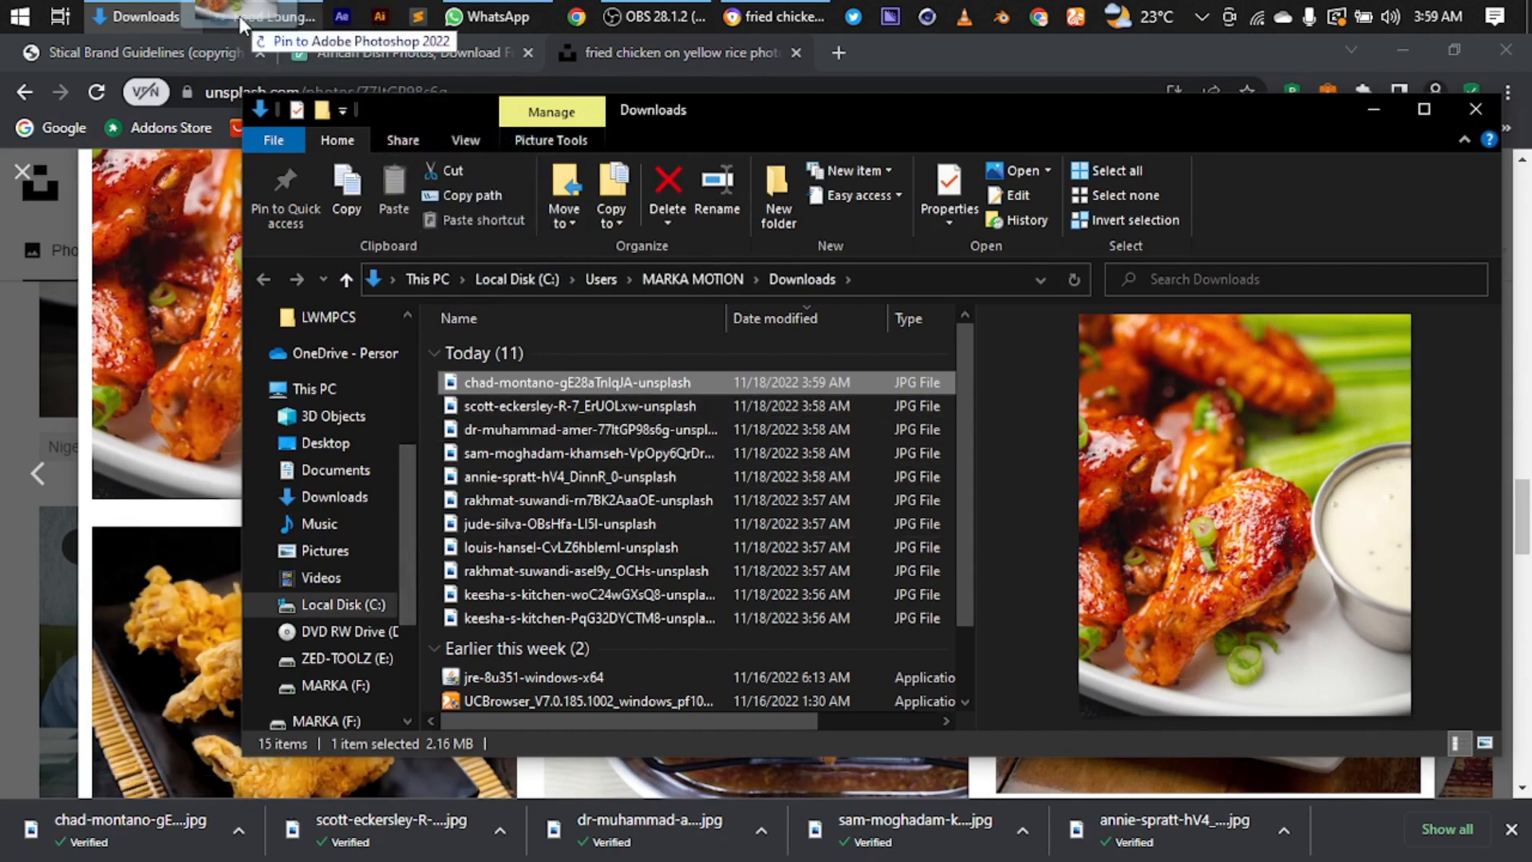
drag(239, 16, 593, 442)
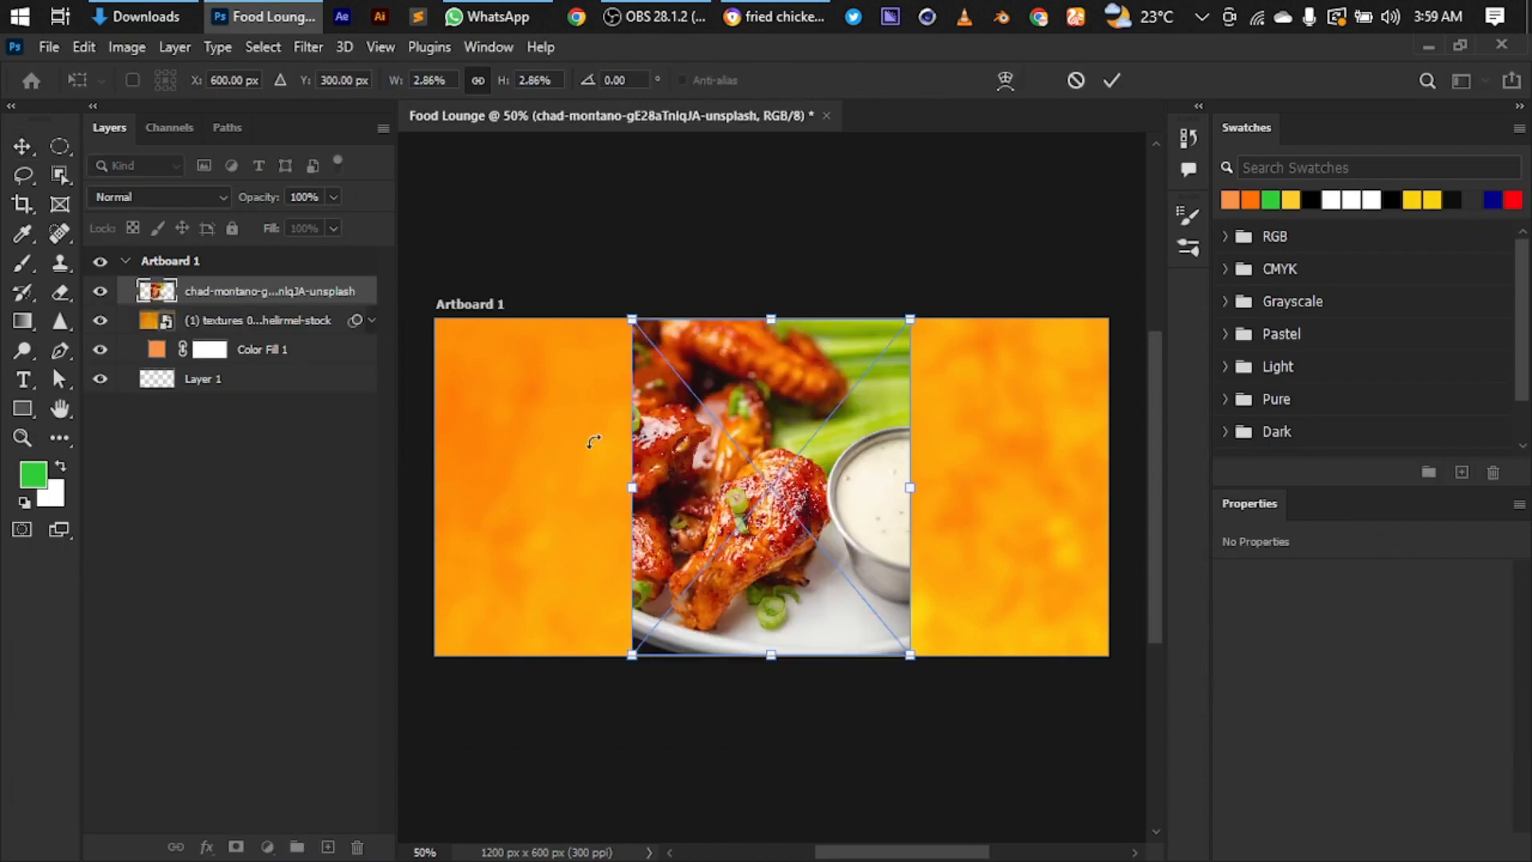
mouse_move(632, 487)
mouse_down()
mouse_move(402, 489)
mouse_move(606, 496)
mouse_up()
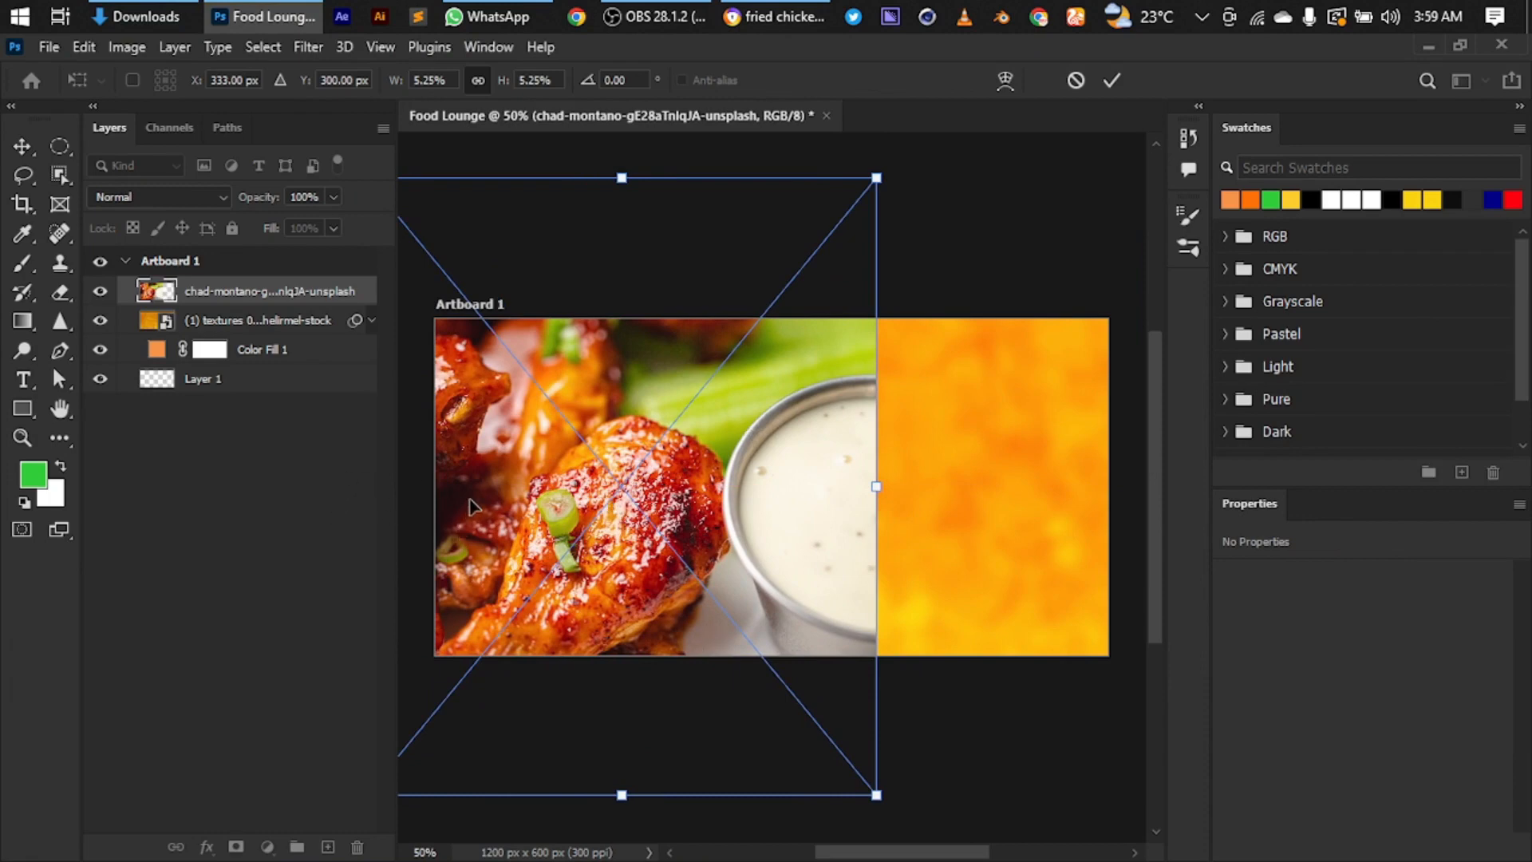
key(Return)
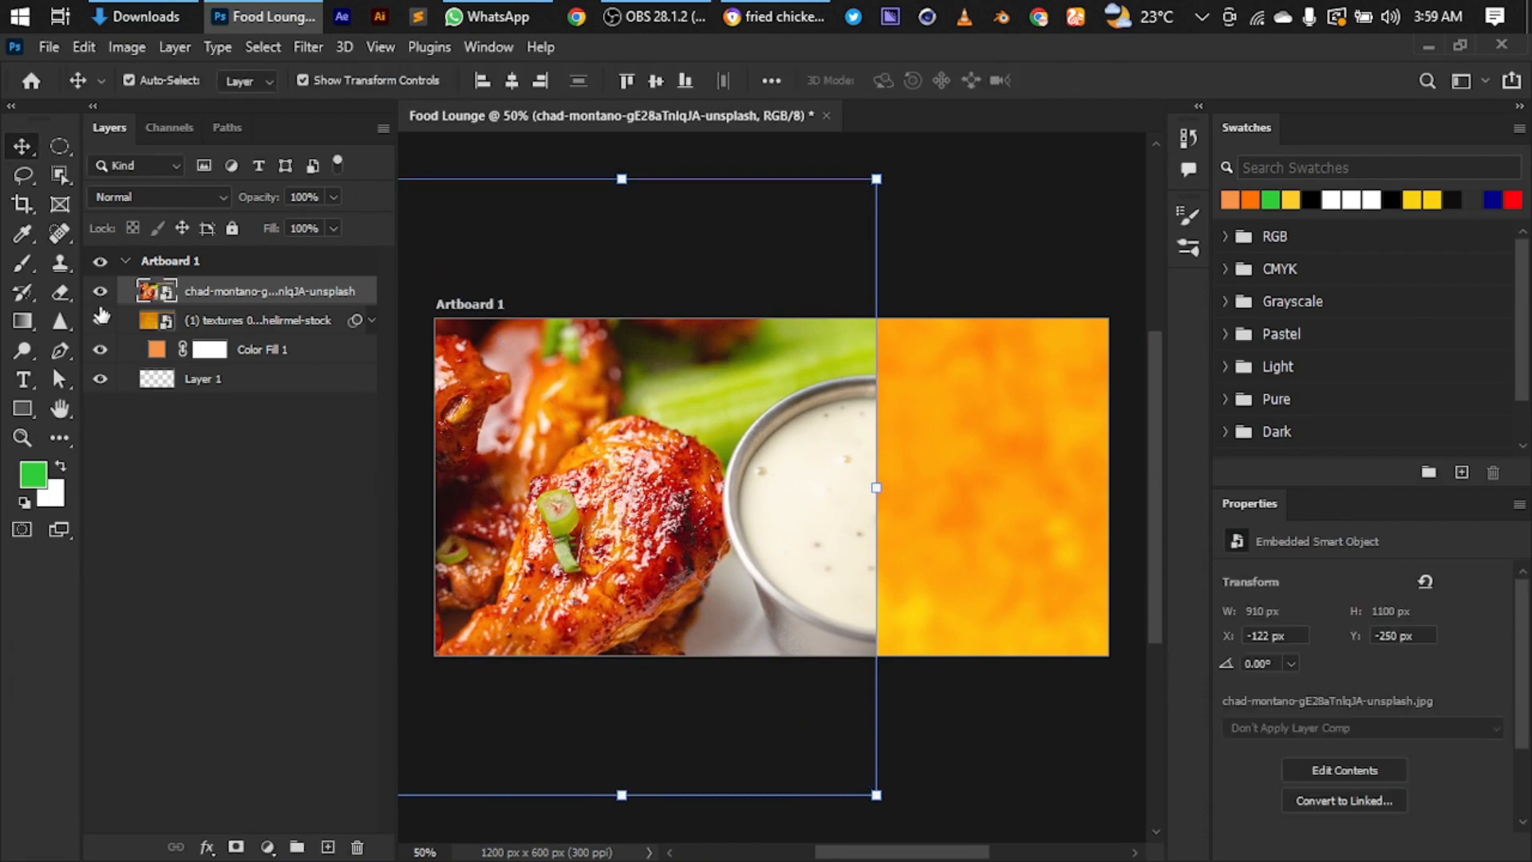
- Add a layer mask to the chicken wings photo and ready a soft-edged 250 px black Brush
click(237, 847)
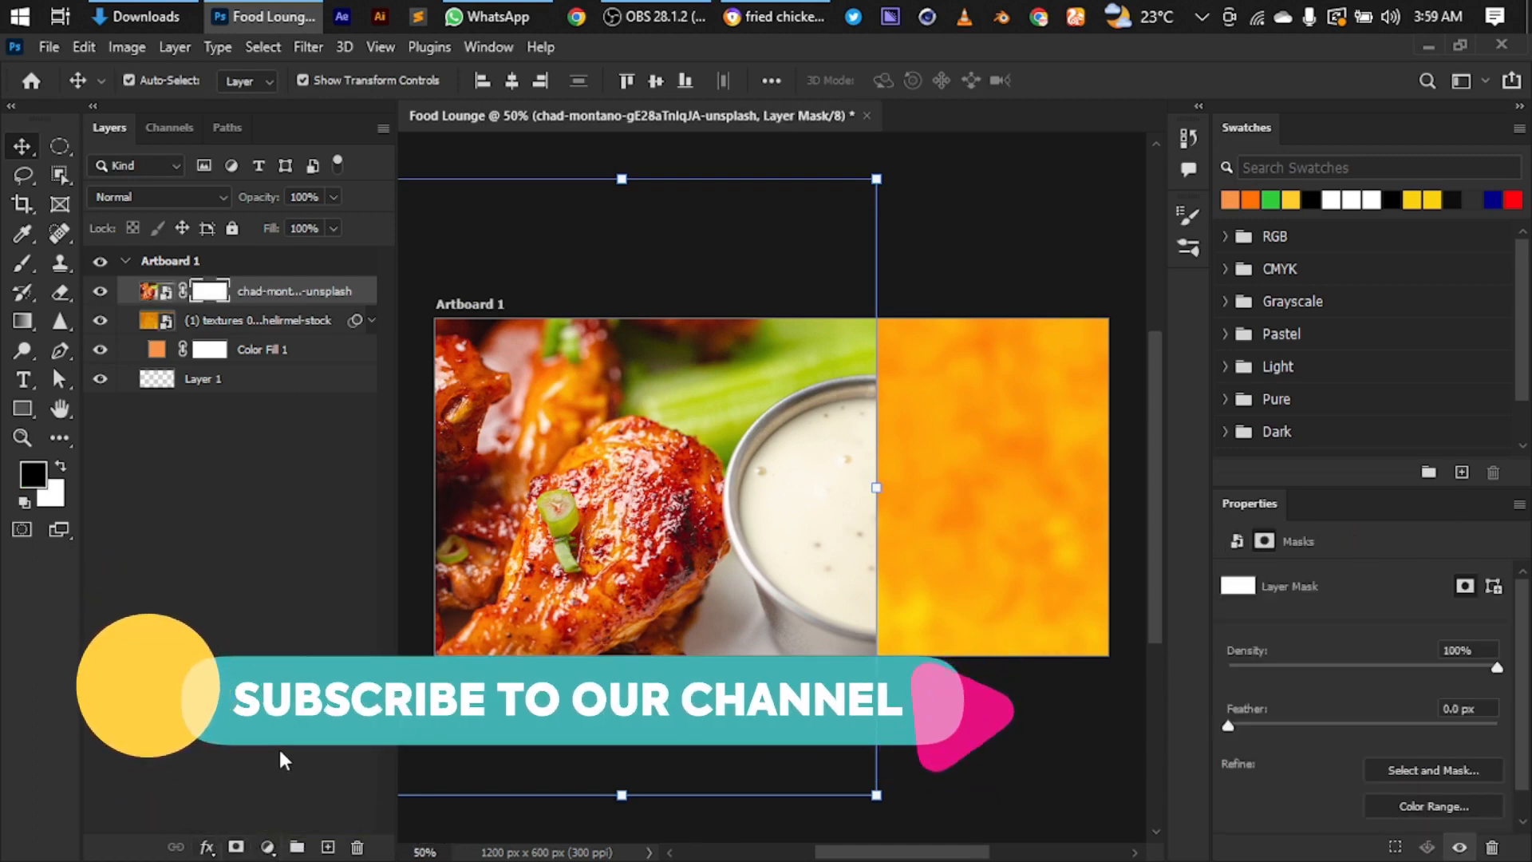
key(b)
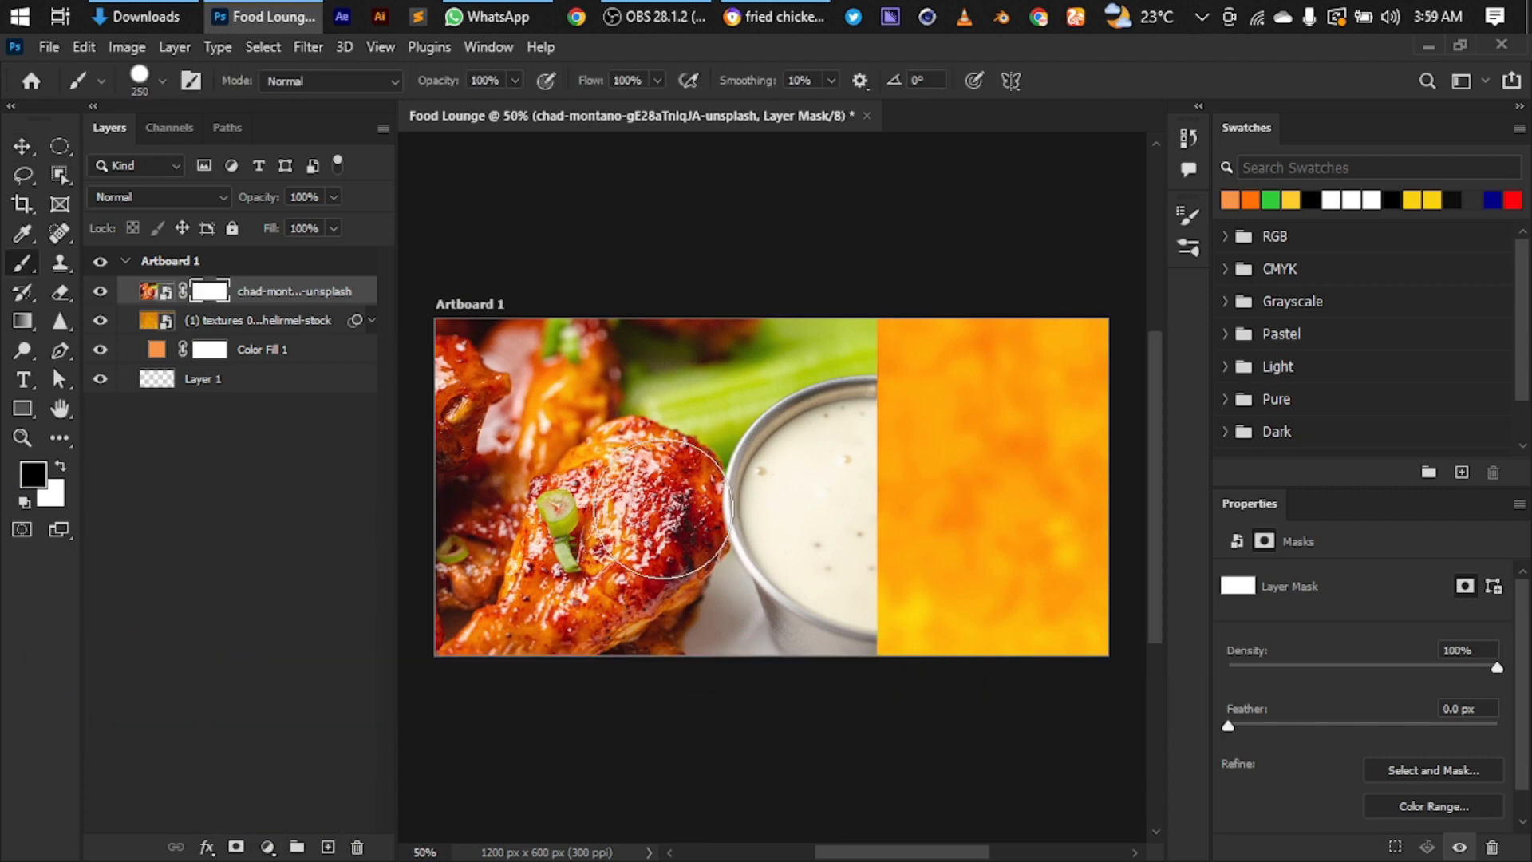
right_click(832, 436)
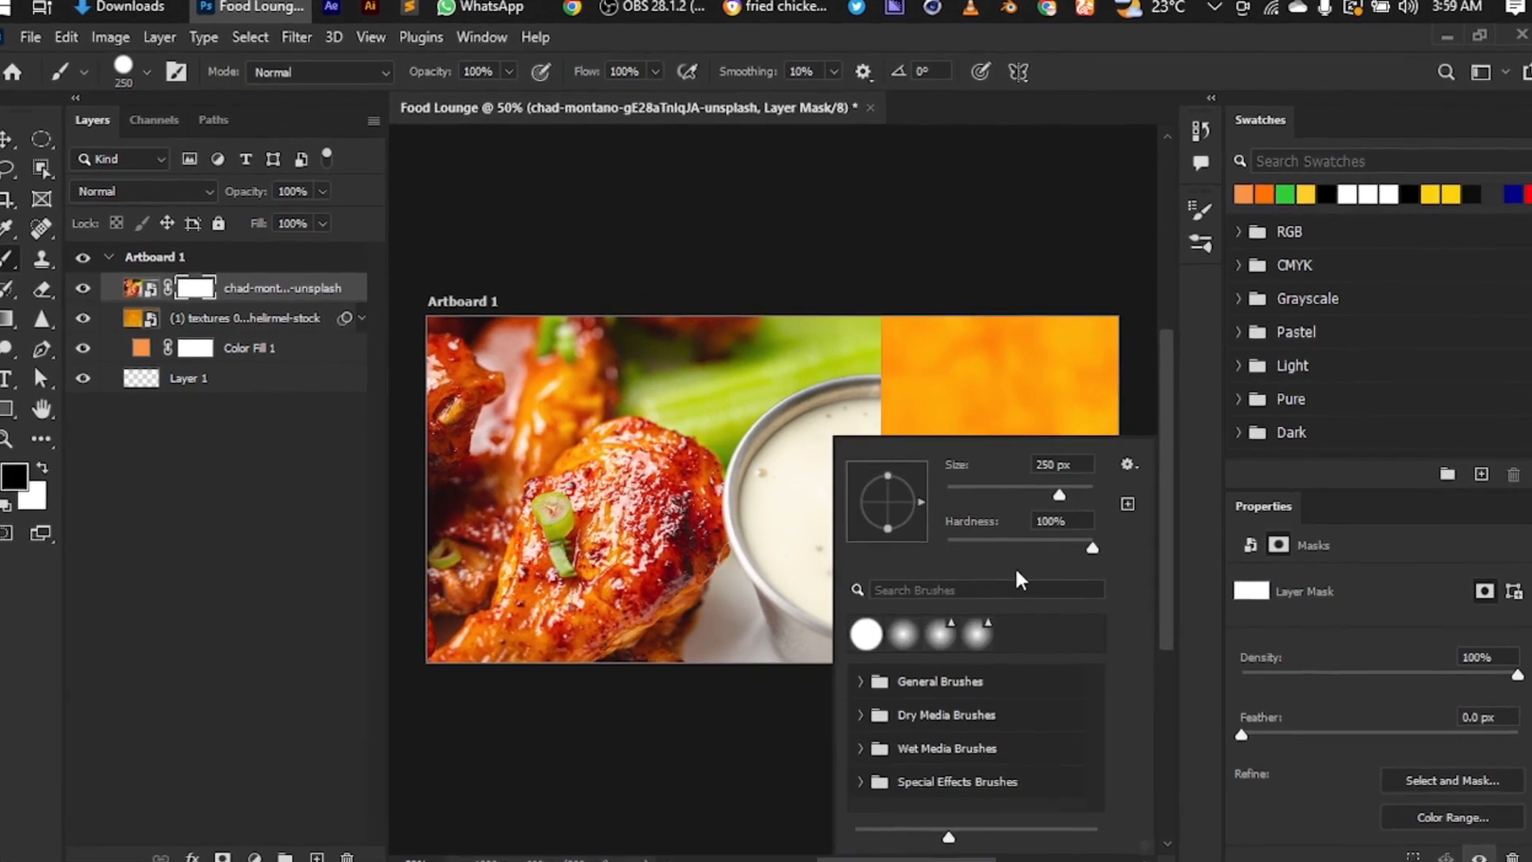
drag(1033, 544, 846, 541)
key(Return)
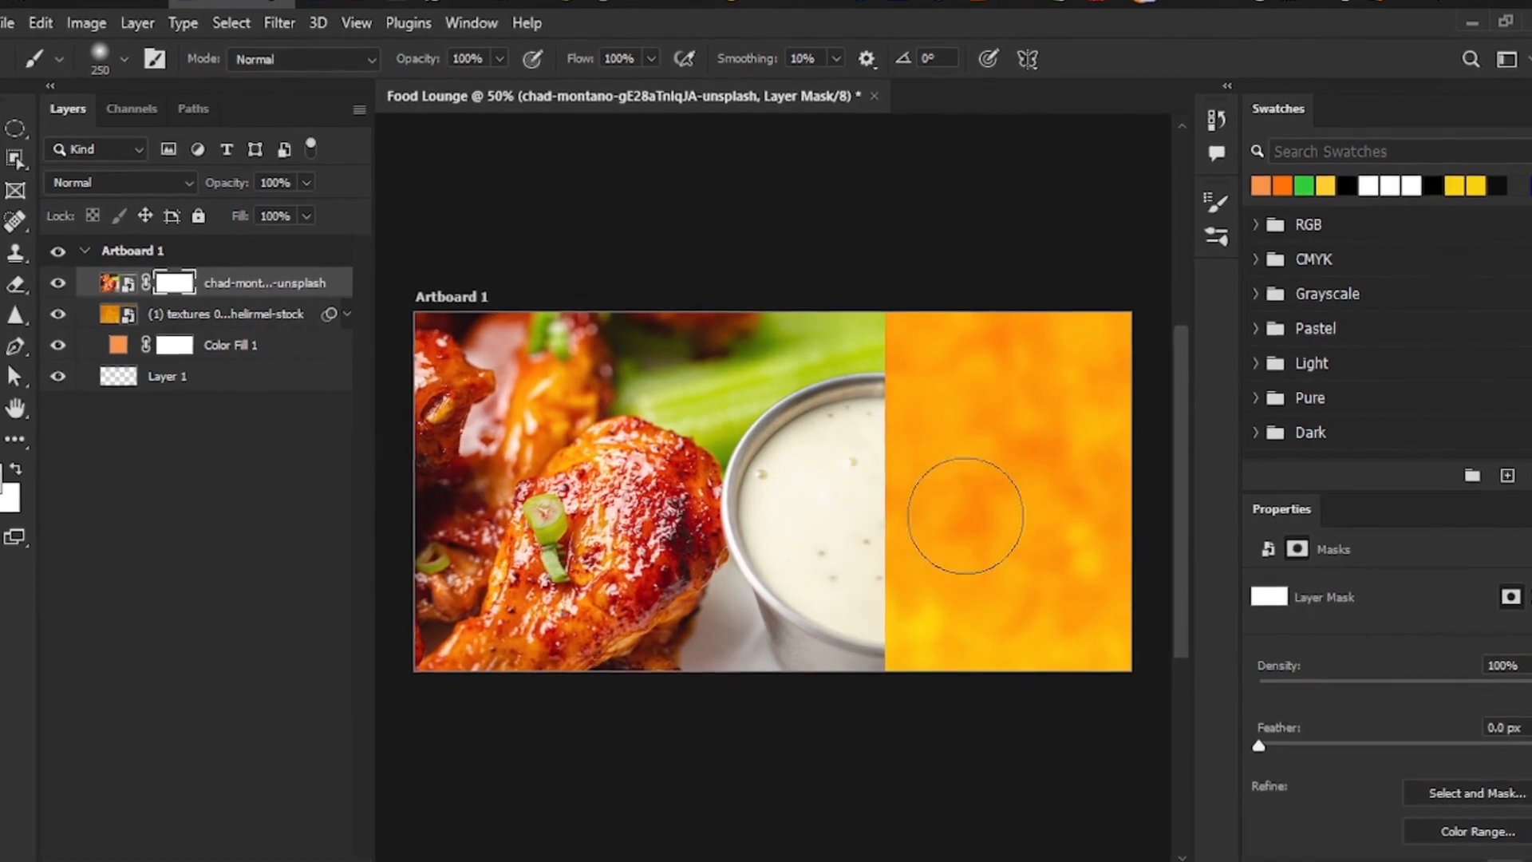
- Paint out the dip bowl and celery on the chicken wings mask, lowering brush opacity to 30% to fade the edge into the orange texture
mouse_move(887, 422)
mouse_down()
mouse_move(866, 371)
mouse_move(871, 385)
mouse_move(882, 314)
mouse_up()
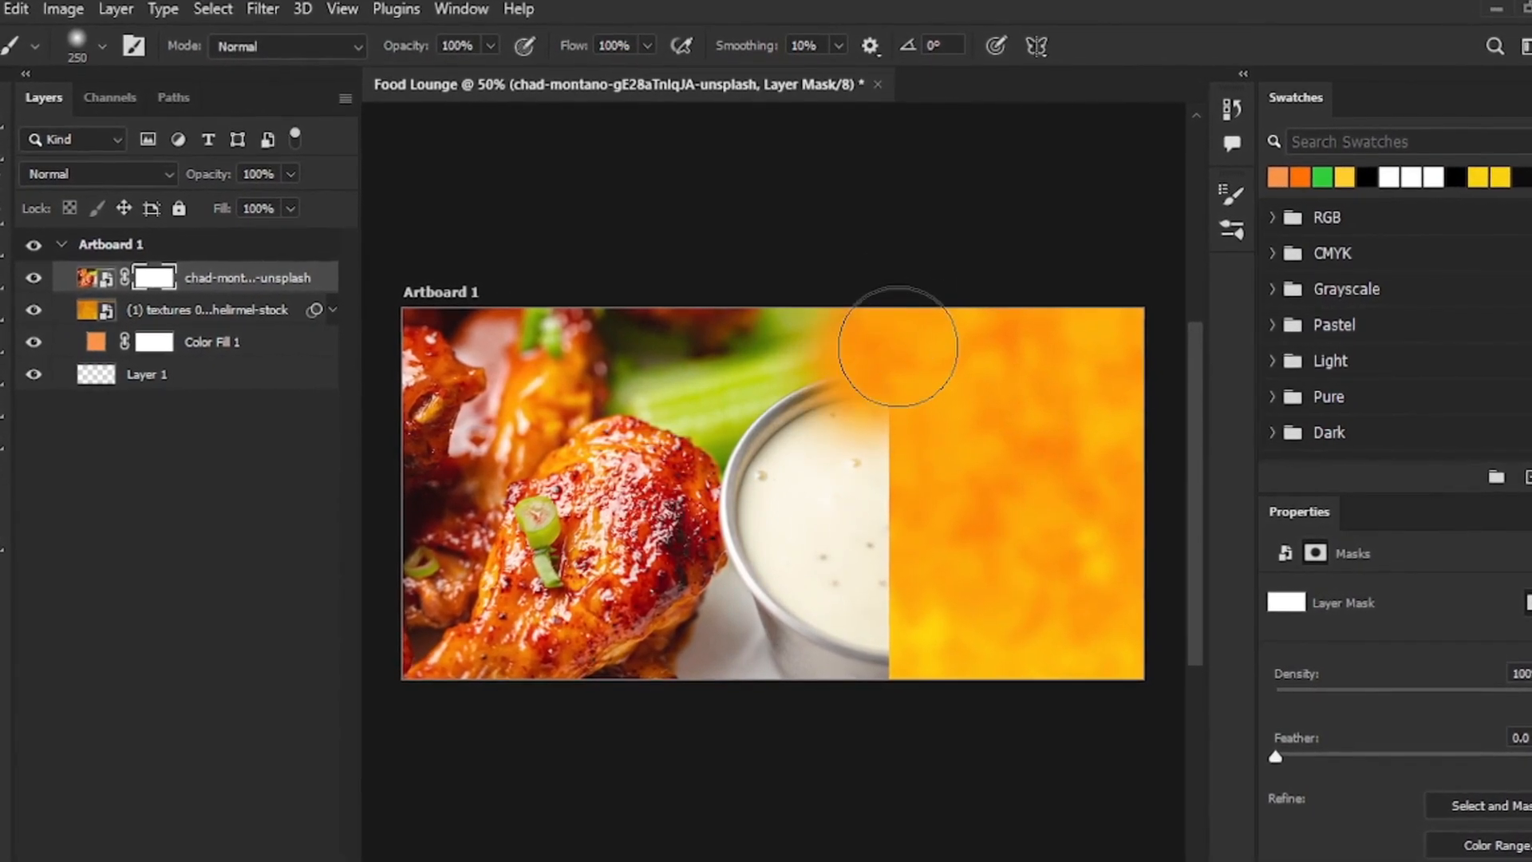
drag(890, 527, 897, 687)
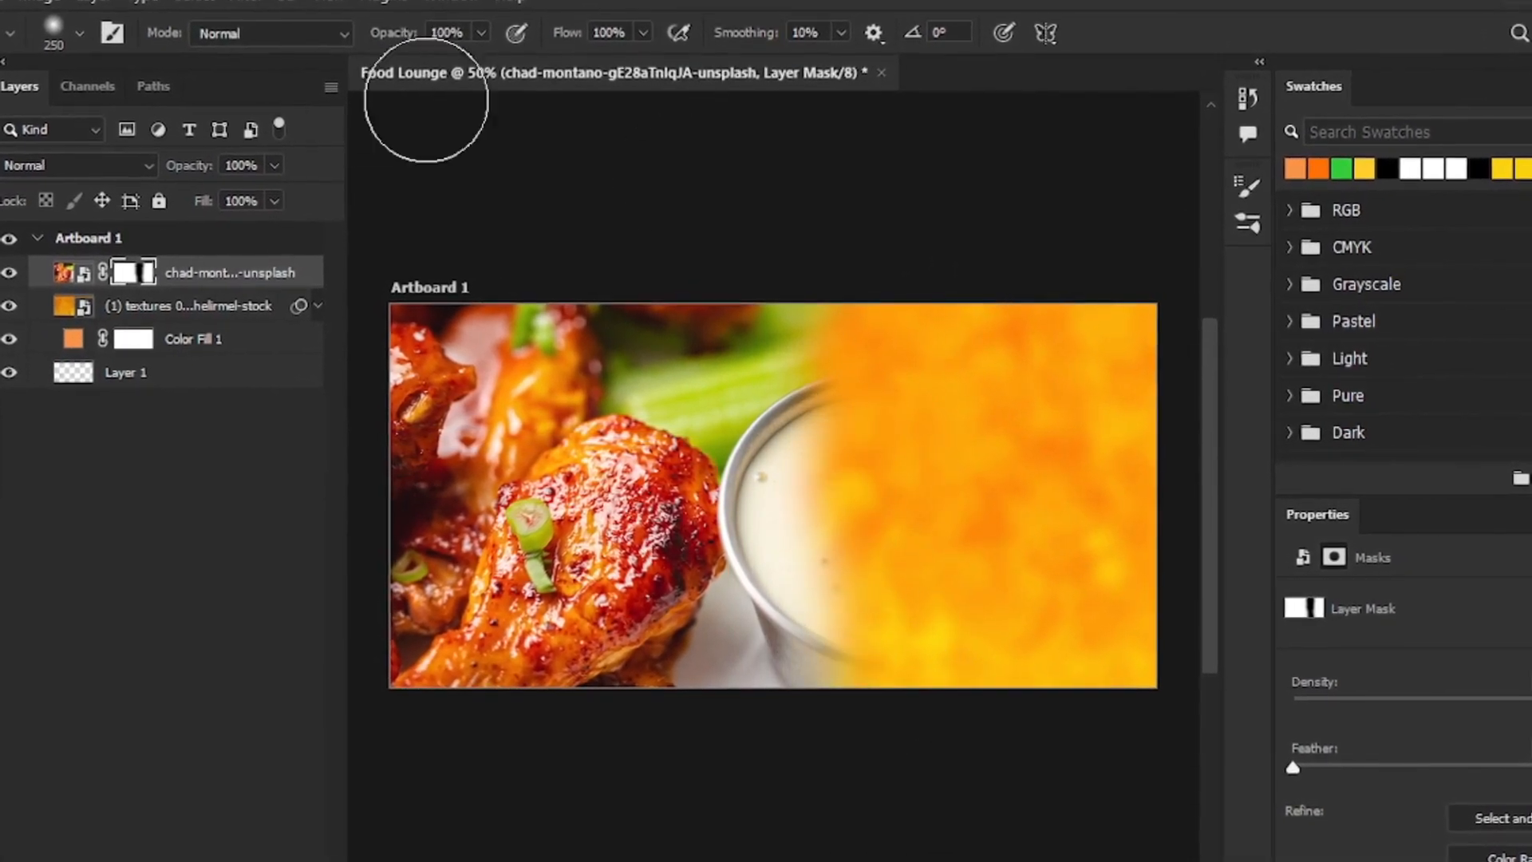
mouse_move(782, 295)
mouse_down()
mouse_move(698, 298)
mouse_move(822, 412)
mouse_move(769, 416)
mouse_move(821, 586)
mouse_move(810, 657)
mouse_move(828, 679)
mouse_move(799, 633)
mouse_up()
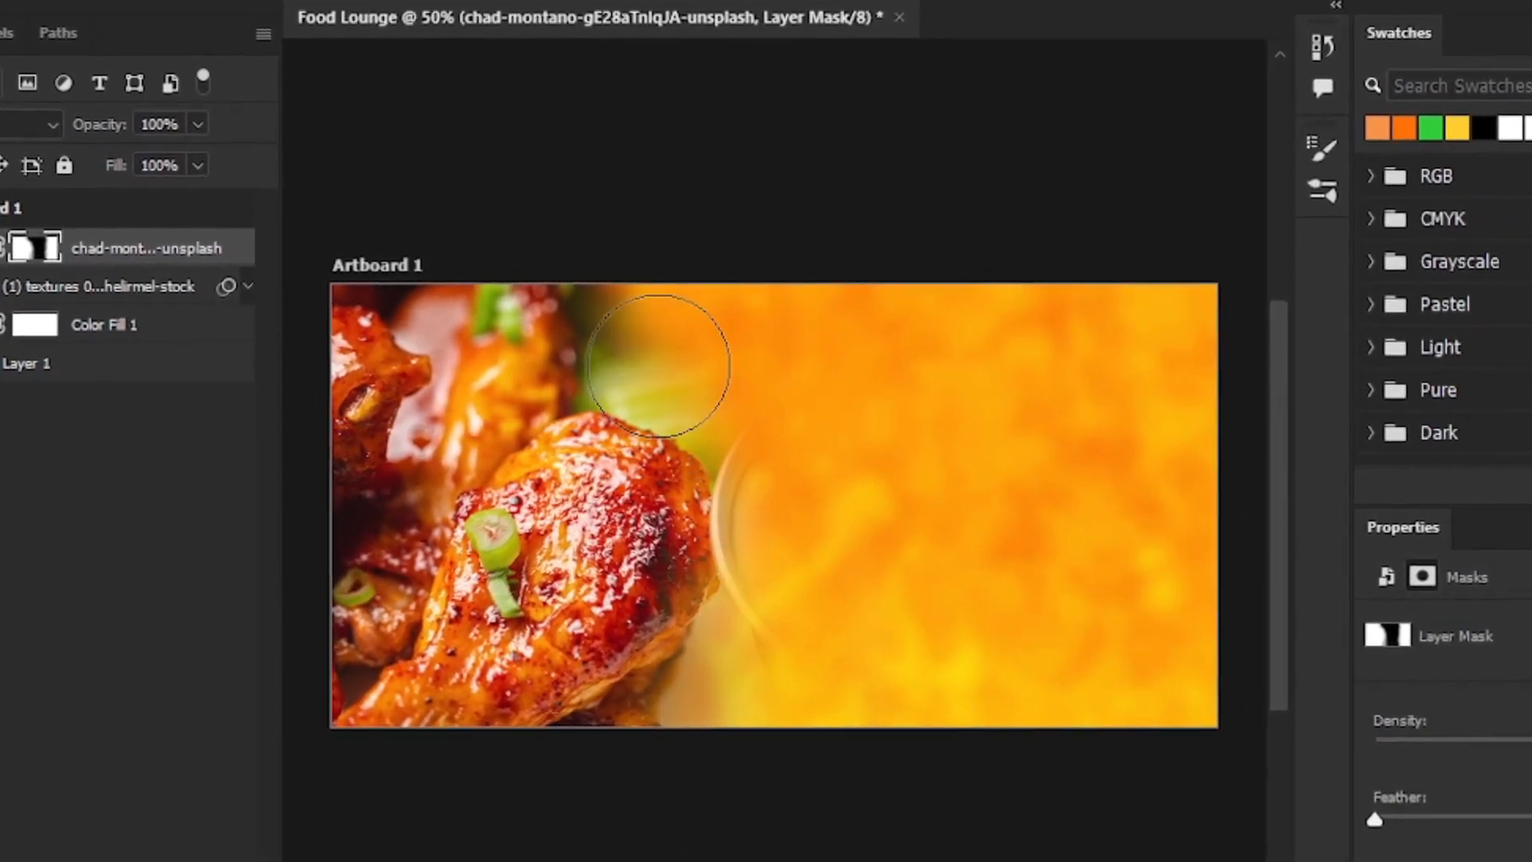
mouse_move(658, 366)
mouse_down()
mouse_move(584, 271)
mouse_move(650, 393)
mouse_move(748, 435)
mouse_move(776, 597)
mouse_move(759, 492)
mouse_move(750, 641)
mouse_move(749, 501)
mouse_move(695, 763)
mouse_move(732, 725)
mouse_move(734, 707)
mouse_move(627, 796)
mouse_move(706, 722)
mouse_up()
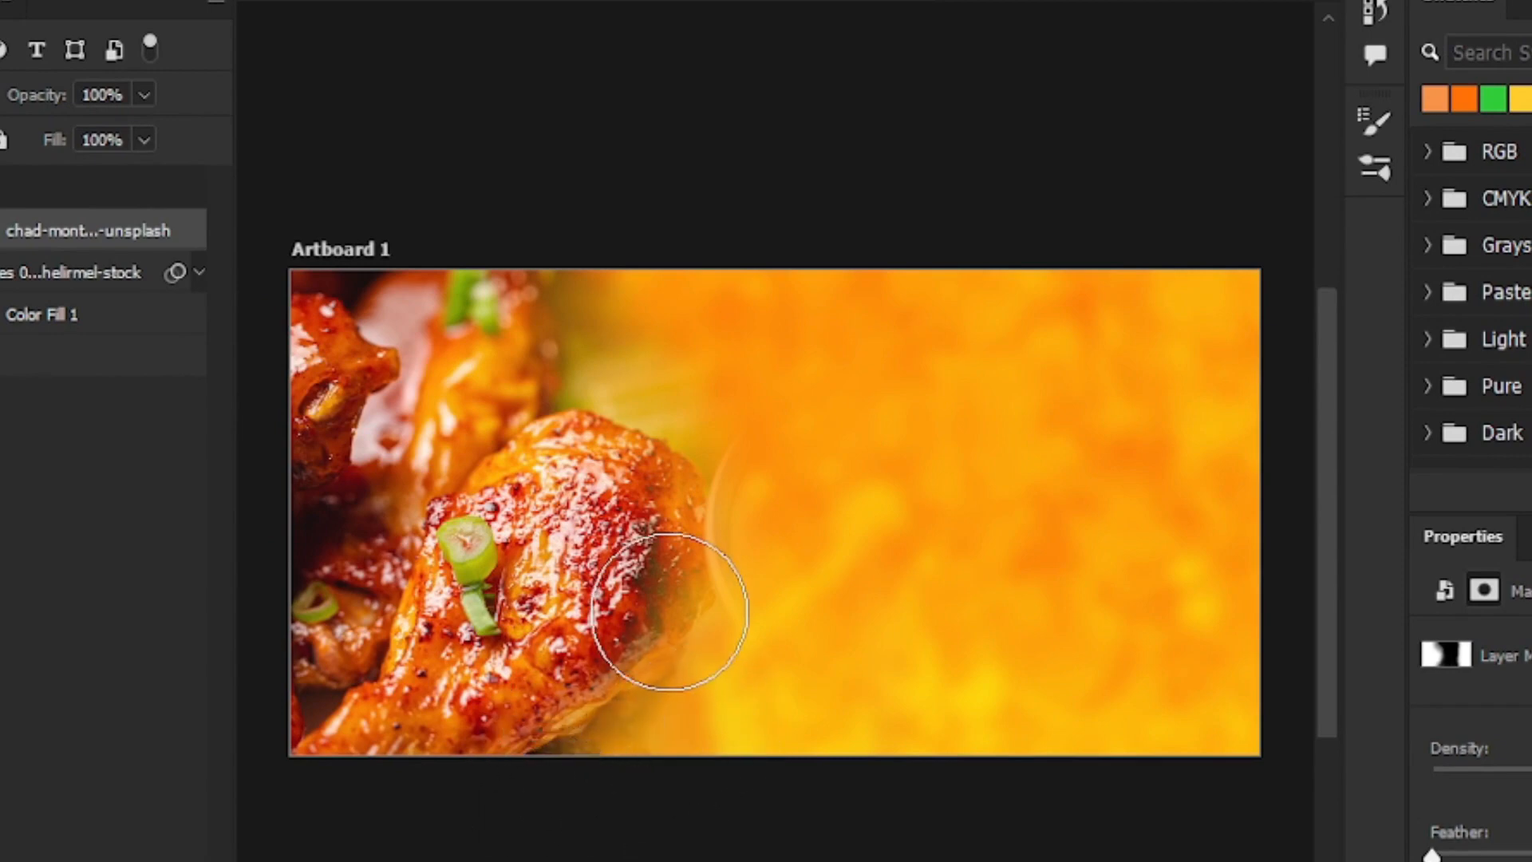
- Examine how the masked edge of the chicken wings photo blends into the orange background
scroll(671, 610, down, 1)
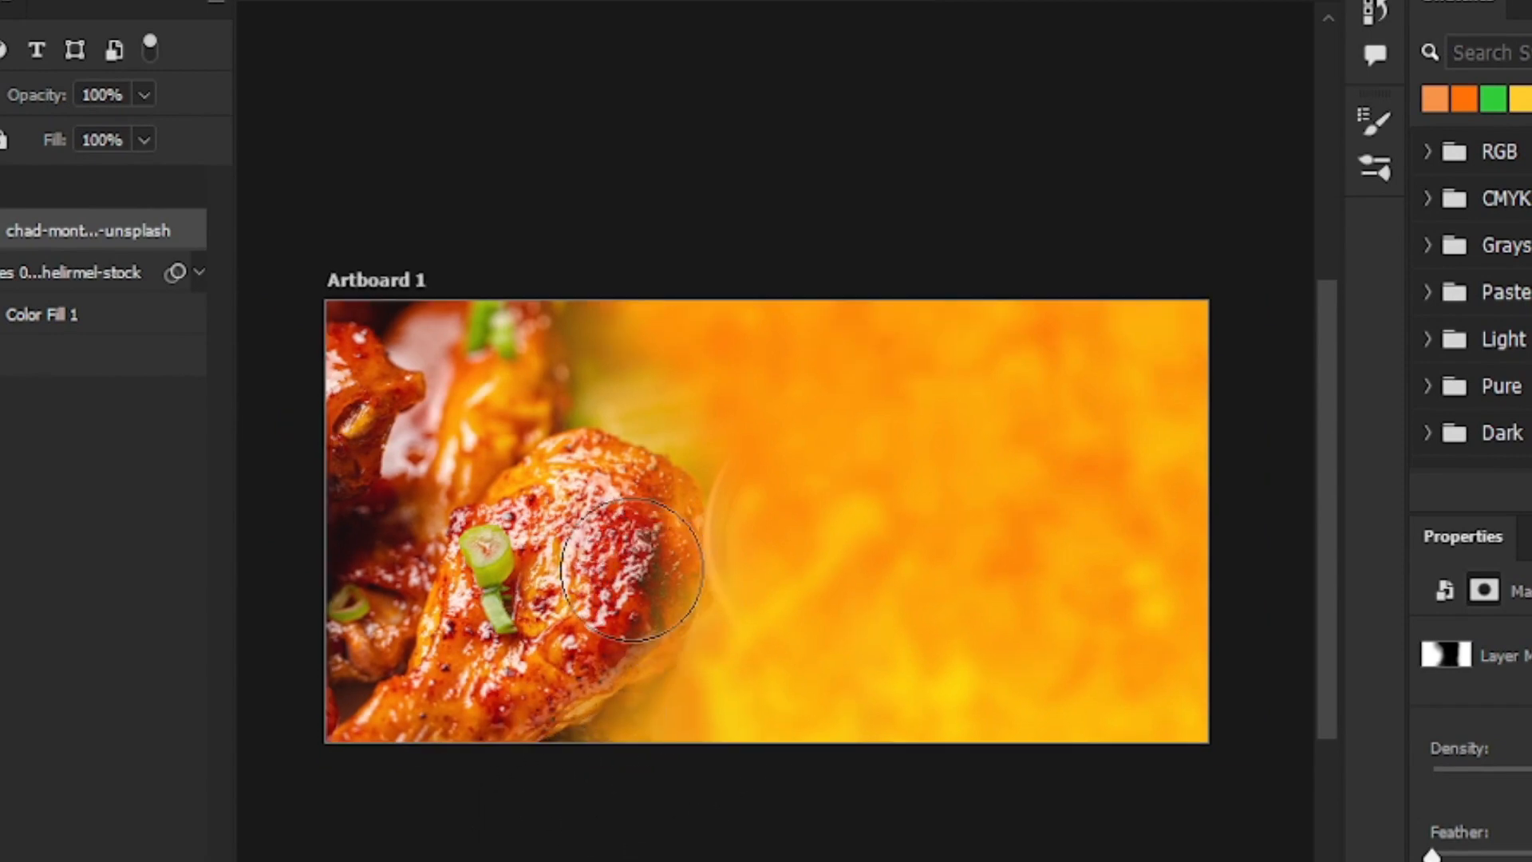
scroll(586, 320, up, 3)
scroll(778, 527, down, 2)
scroll(813, 578, up, 1)
scroll(646, 448, down, 2)
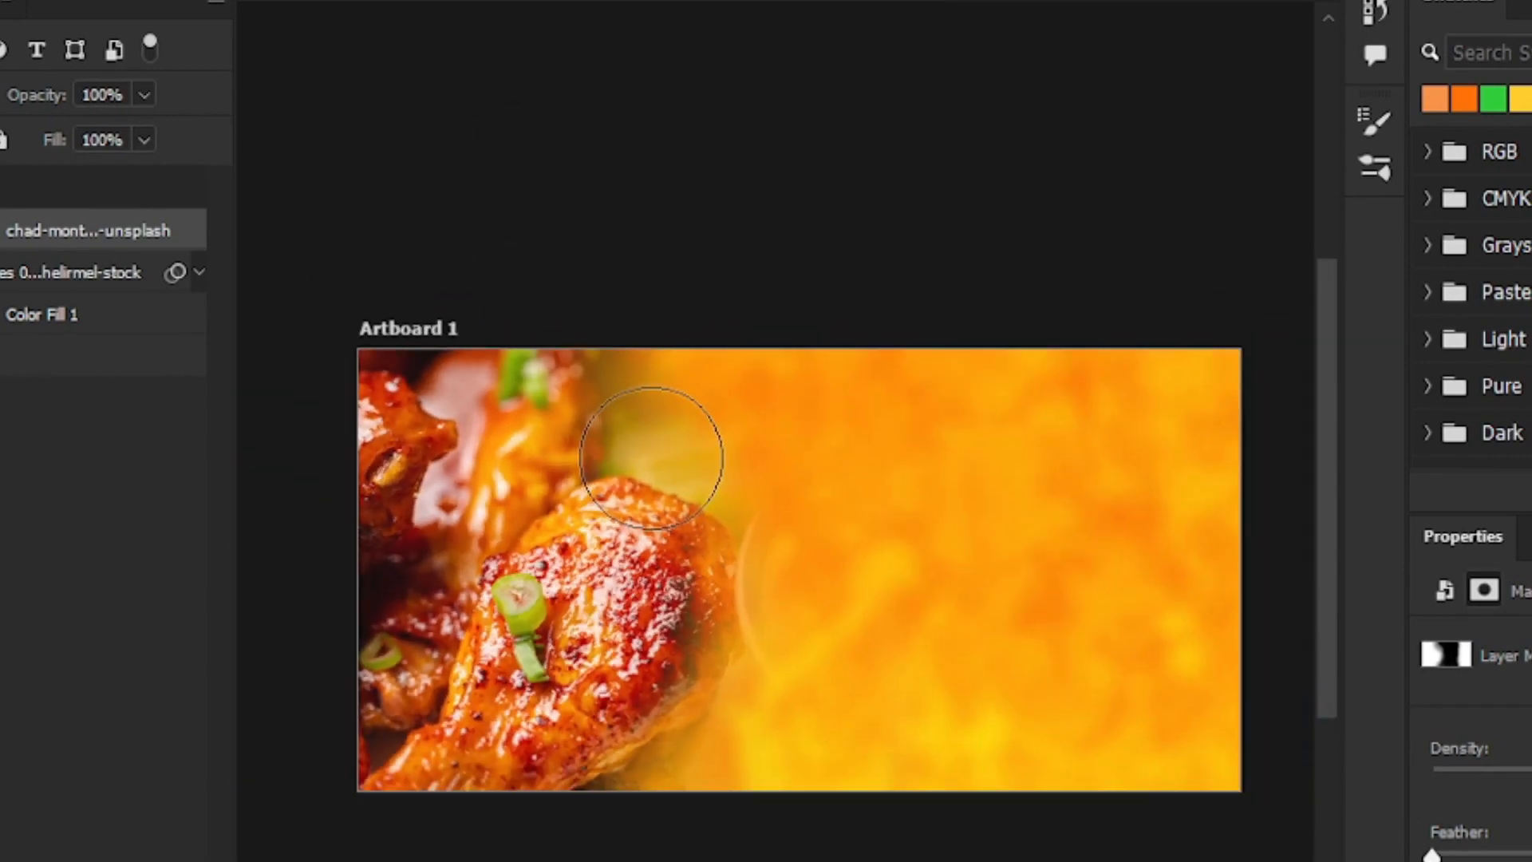
scroll(794, 561, up, 2)
scroll(794, 561, down, 2)
scroll(795, 561, up, 1)
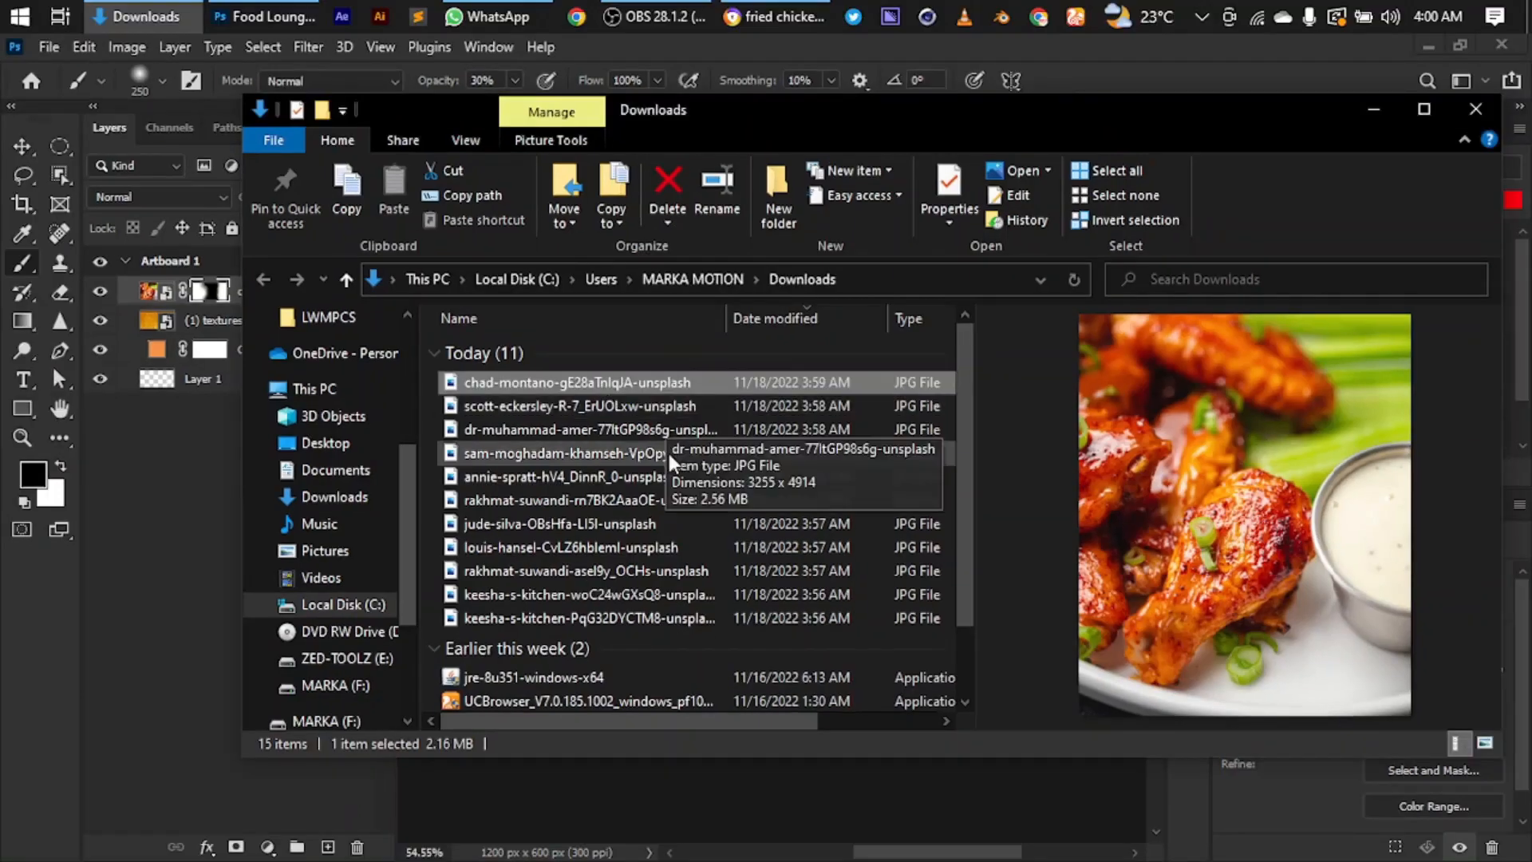
- Preview the photos in the Downloads folder and place the grilled chicken breast with mixed vegetables into the Food Lounge document in Photoshop
click(582, 403)
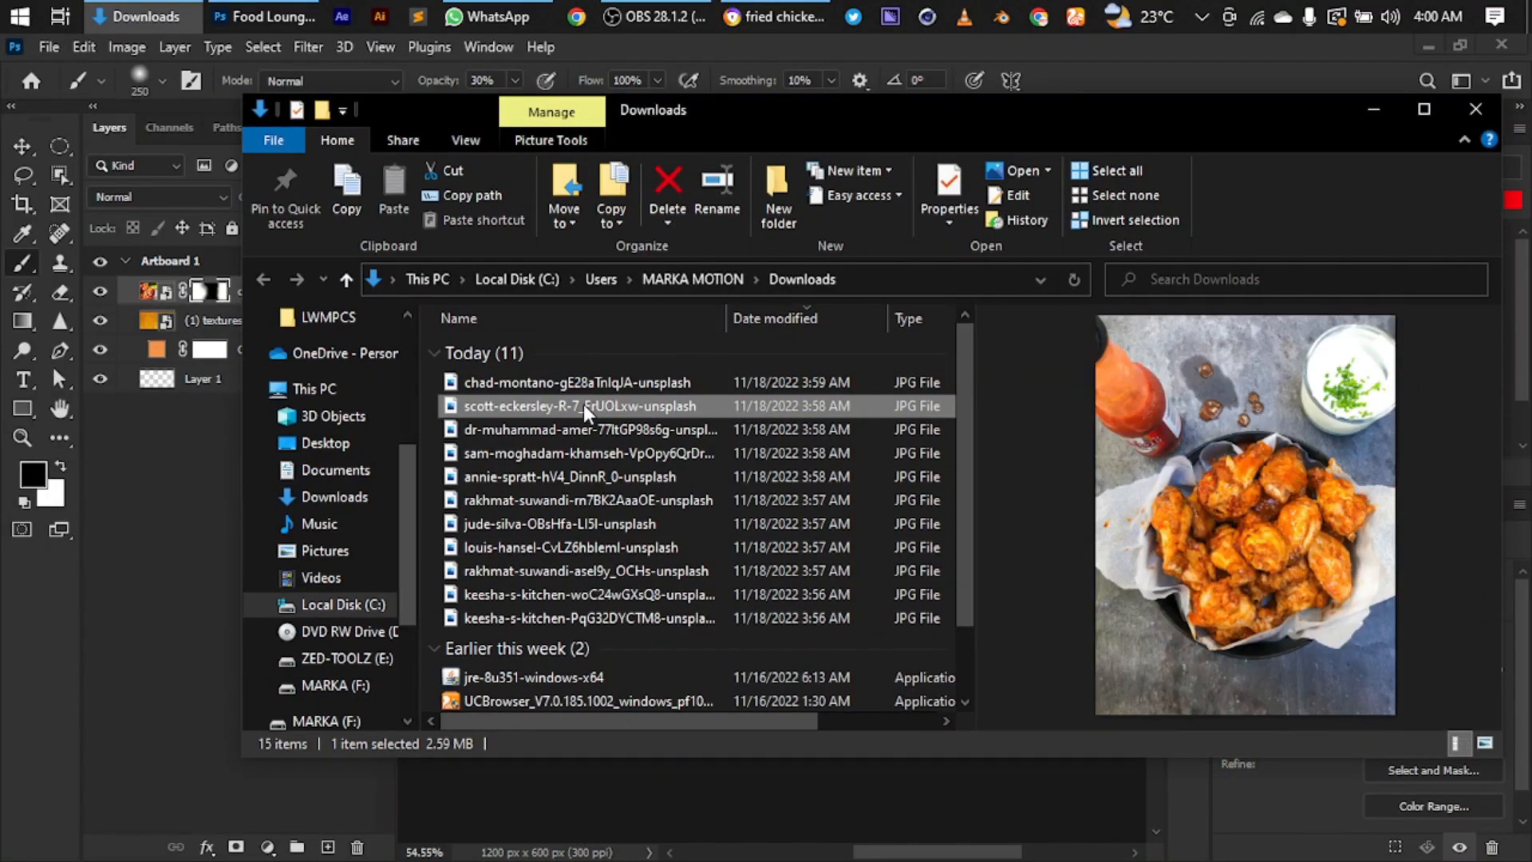
click(570, 429)
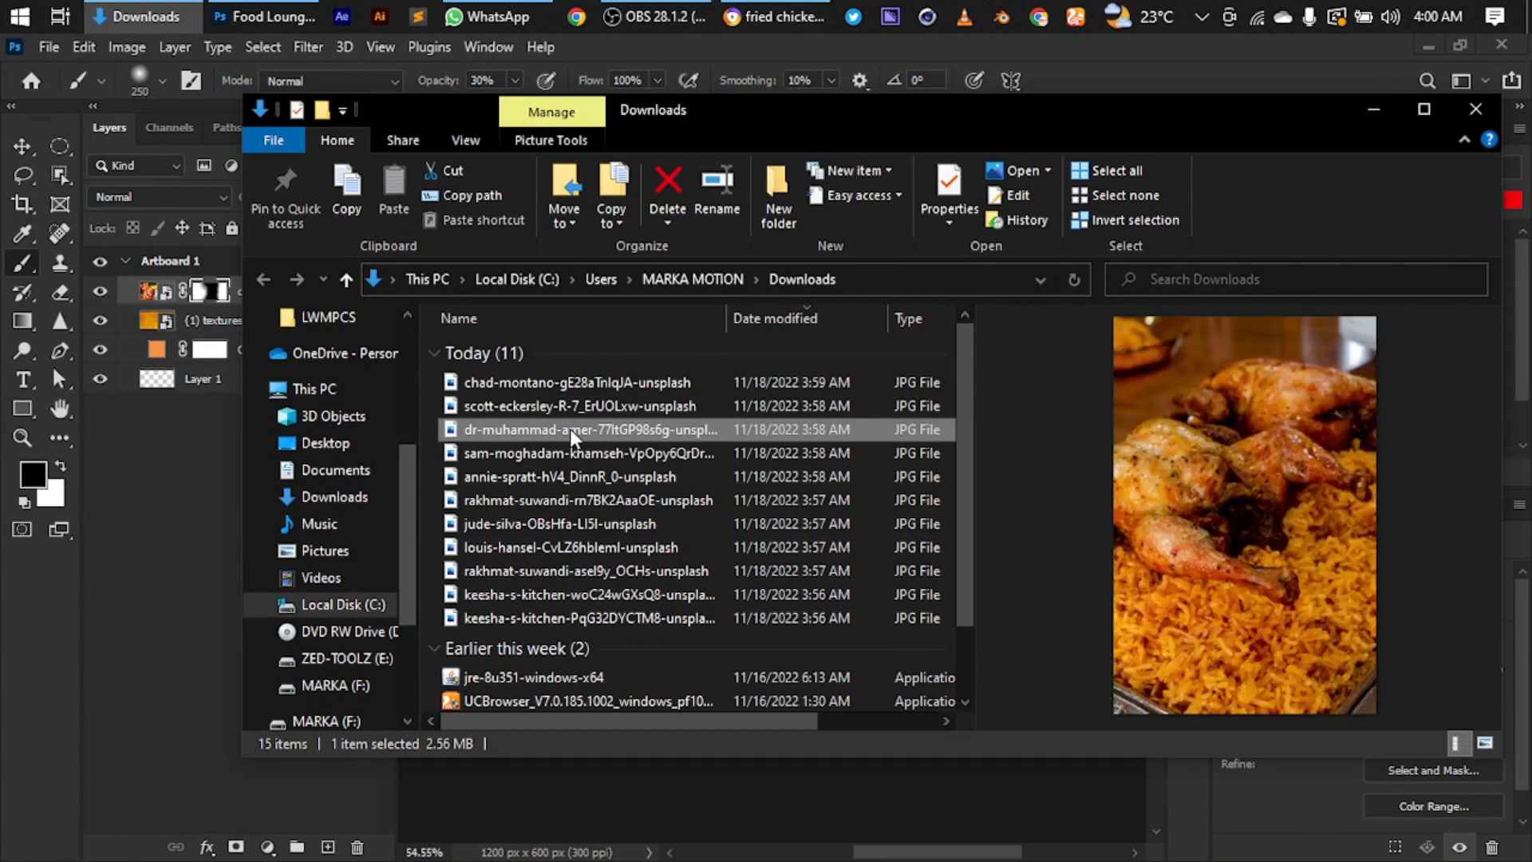
click(555, 453)
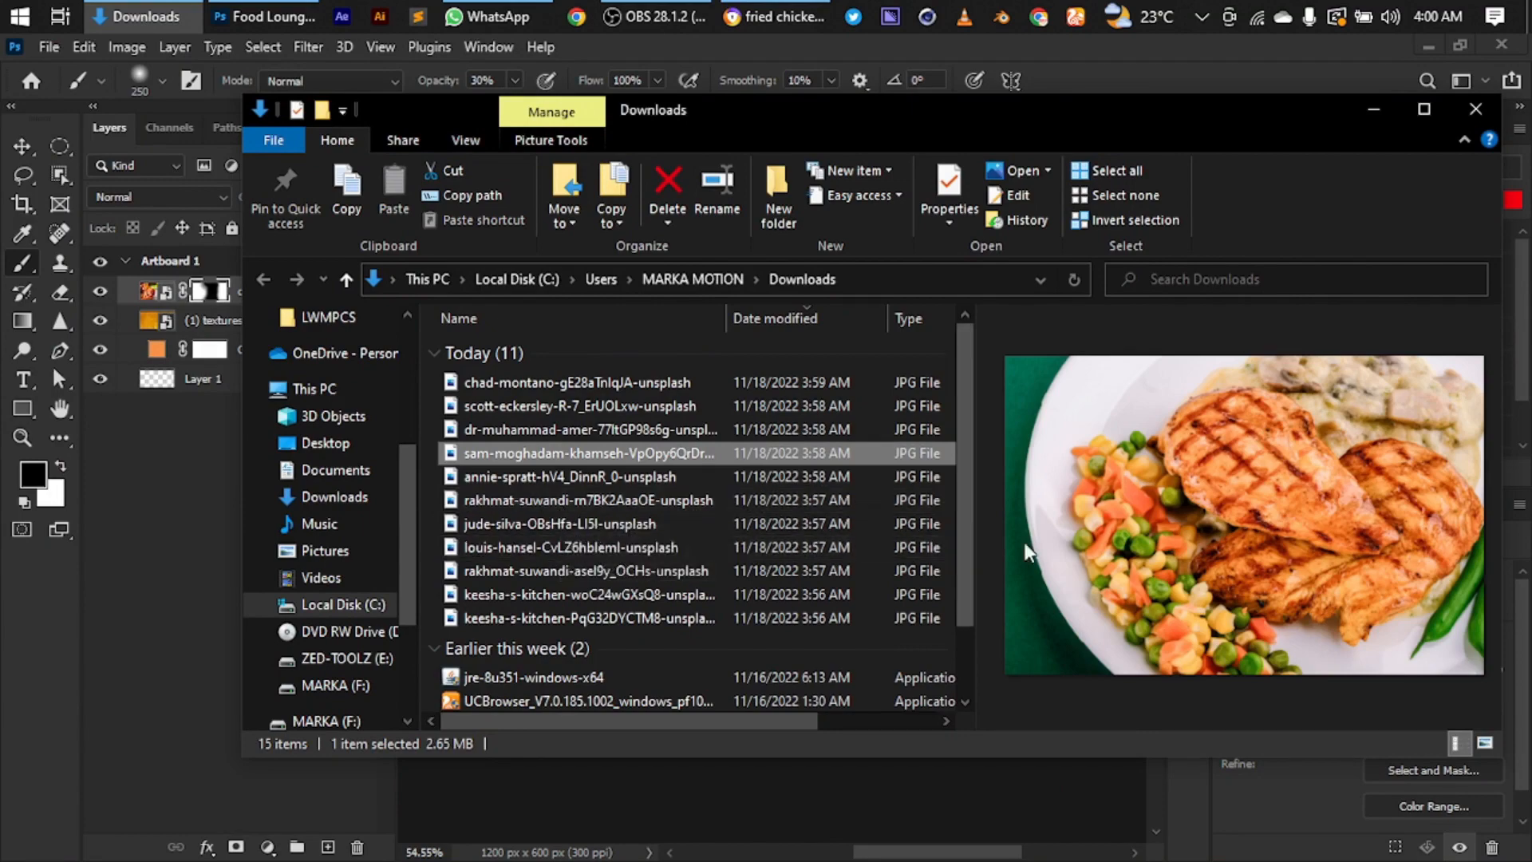
drag(530, 457, 772, 800)
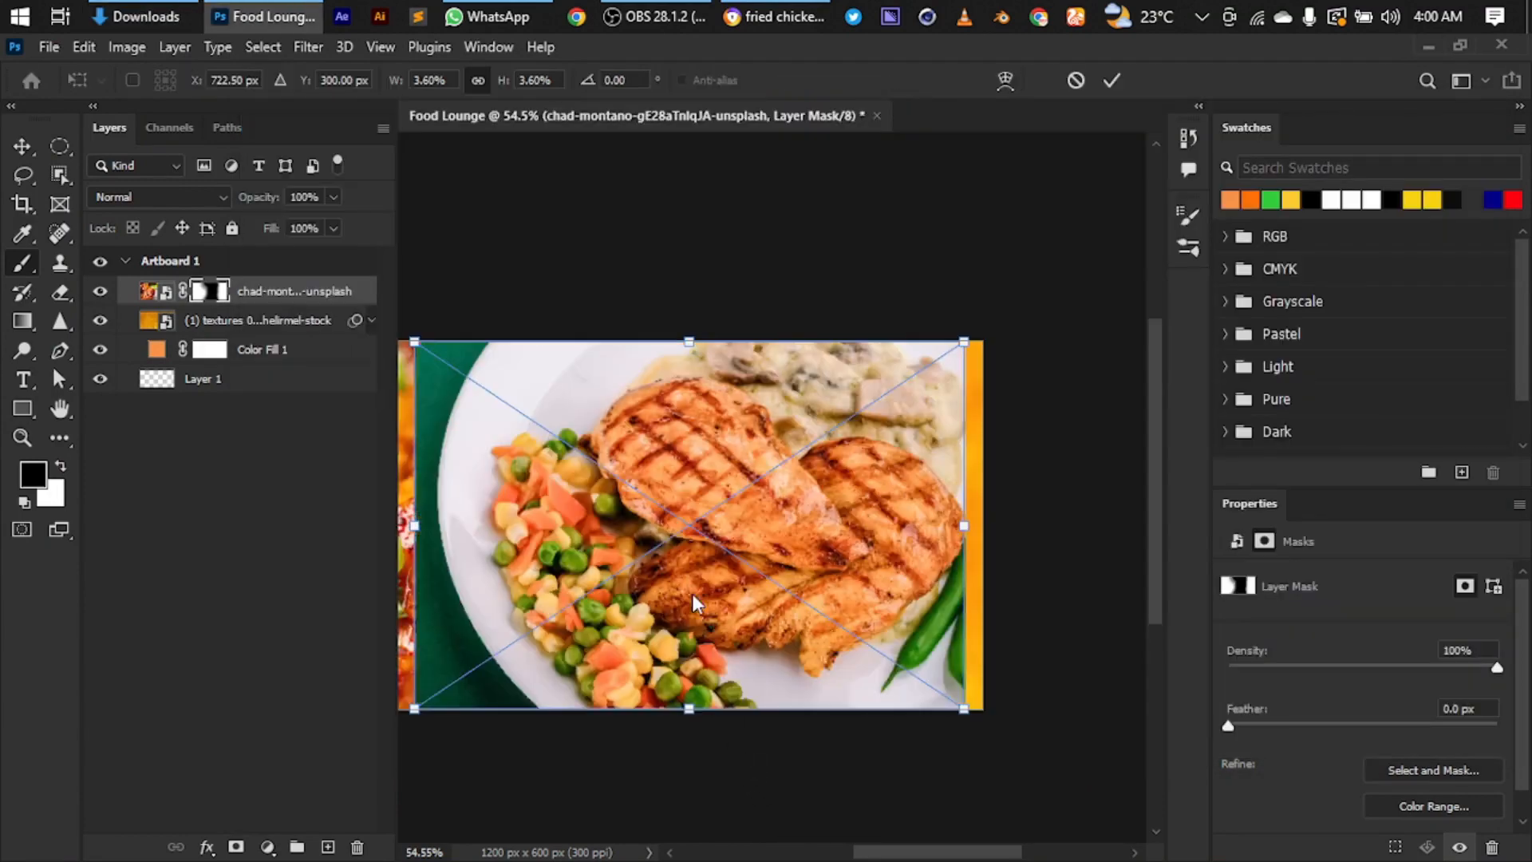
- Enlarge the grilled chicken photo to 7.81% scale and position it so its vegetables cover the artboard's right side
drag(665, 475, 946, 457)
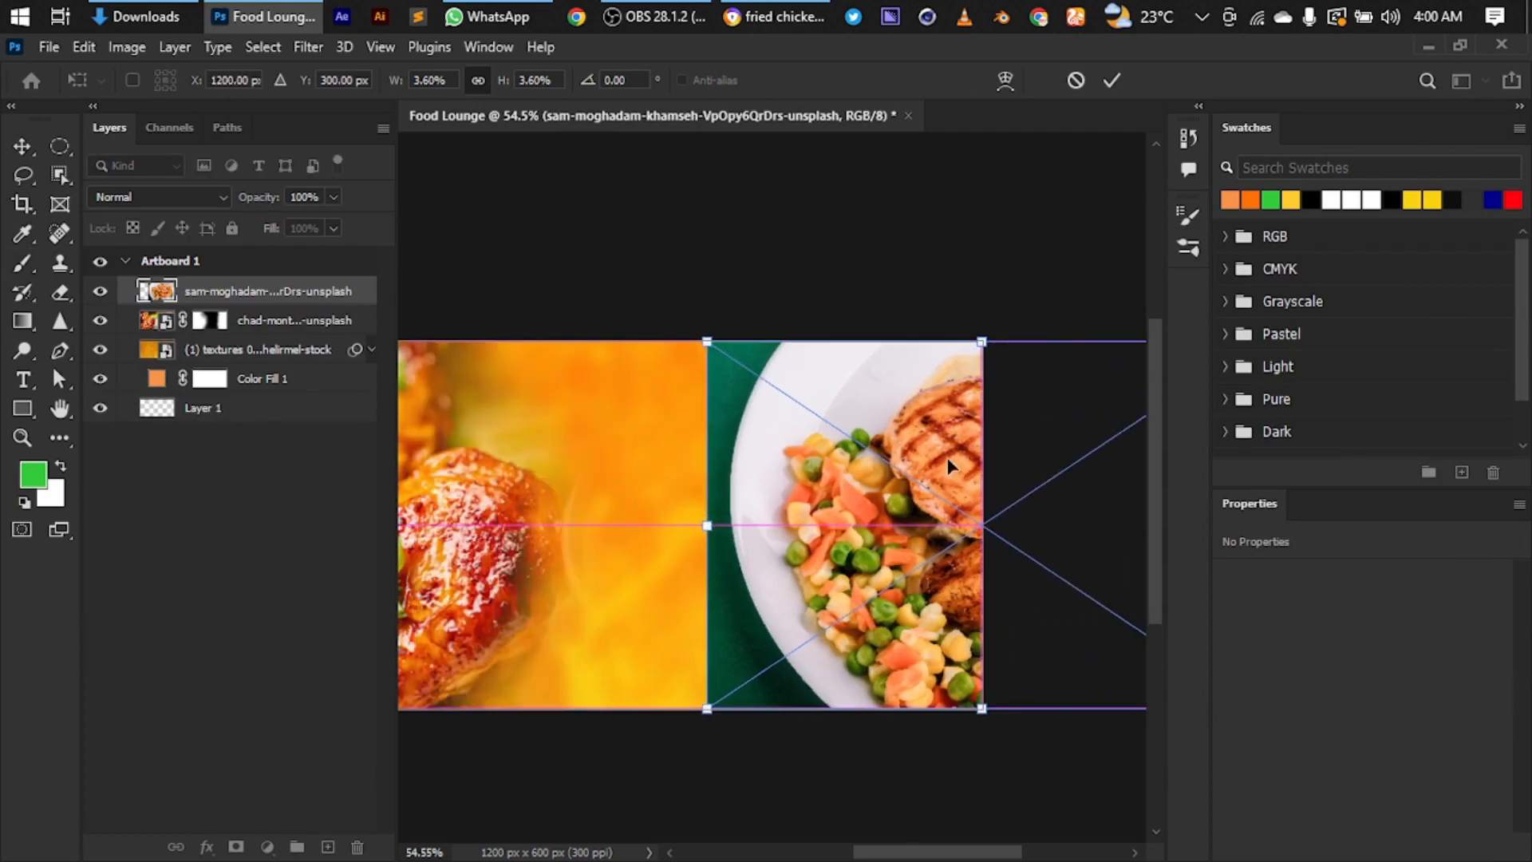
scroll(865, 383, down, 3)
scroll(865, 383, down, 2)
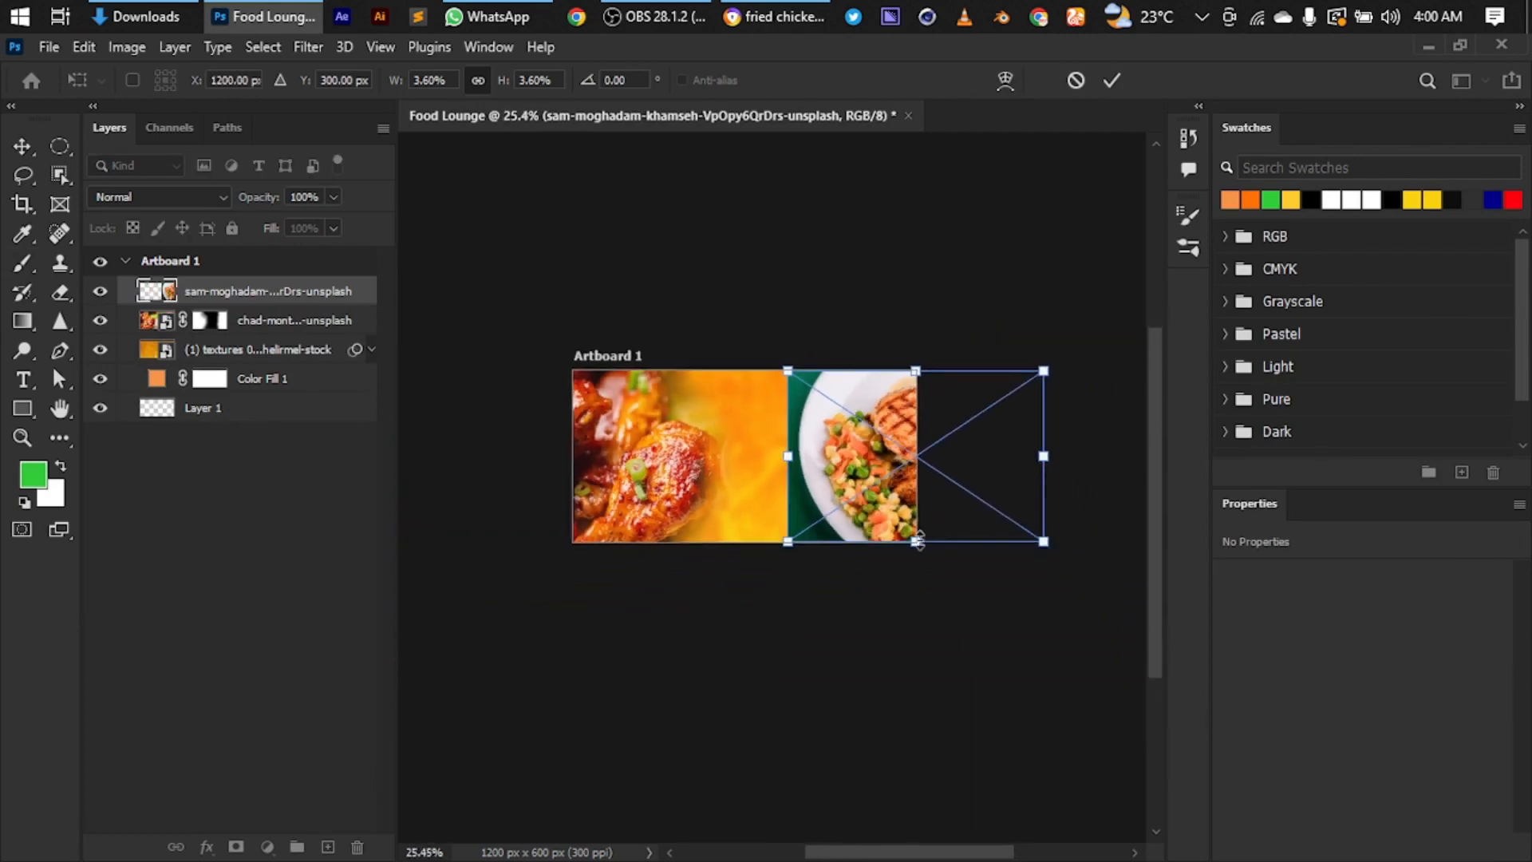
drag(918, 540, 923, 746)
drag(828, 468, 907, 343)
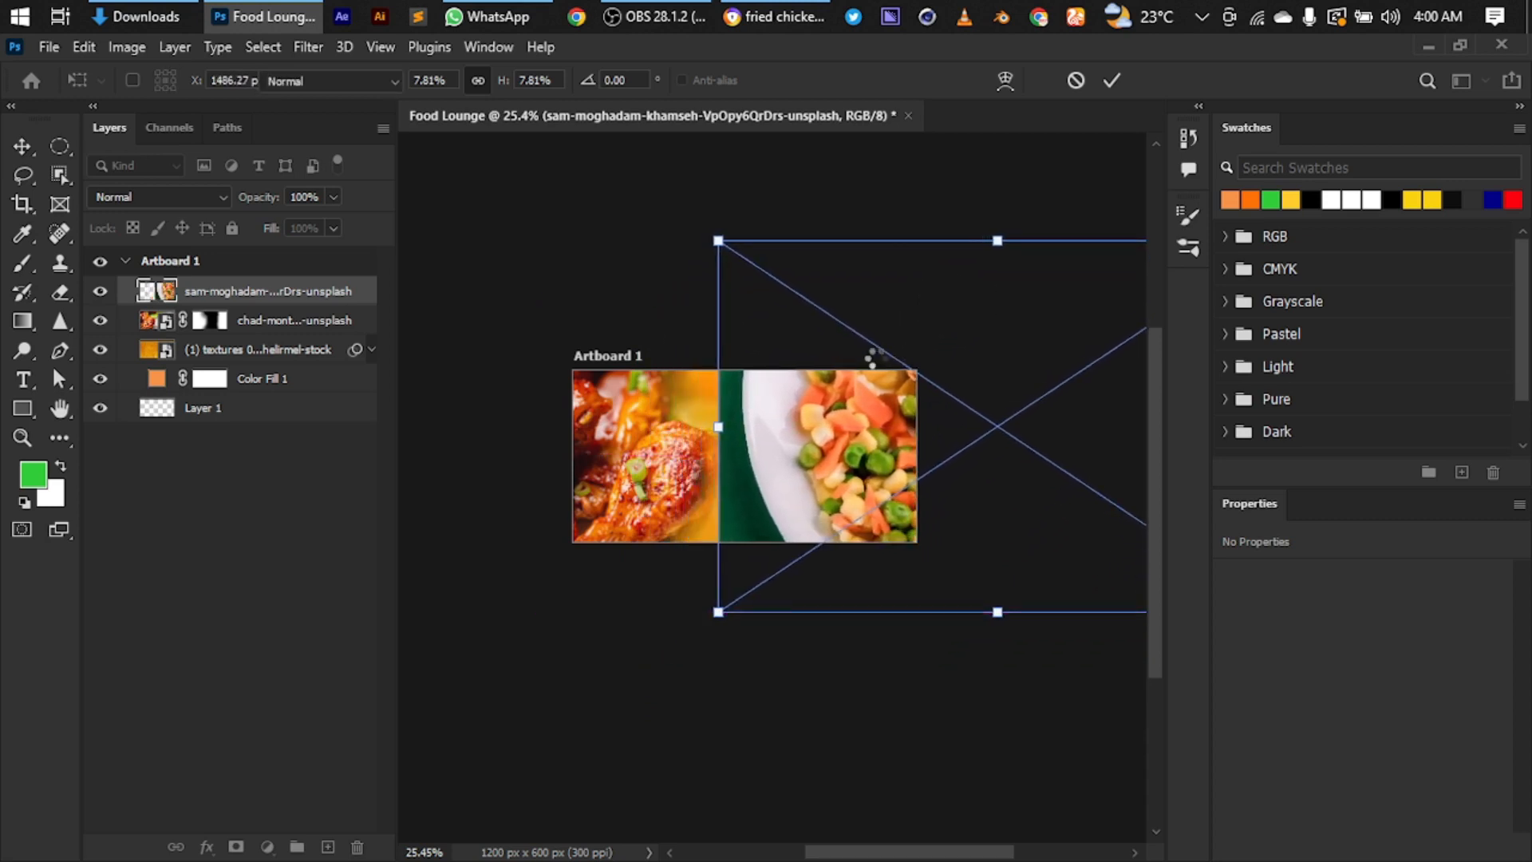
- Mask the grilled chicken photo and paint out its green backdrop and plate with the soft black brush, raising its opacity from 30% to 80%
scroll(731, 453, up, 4)
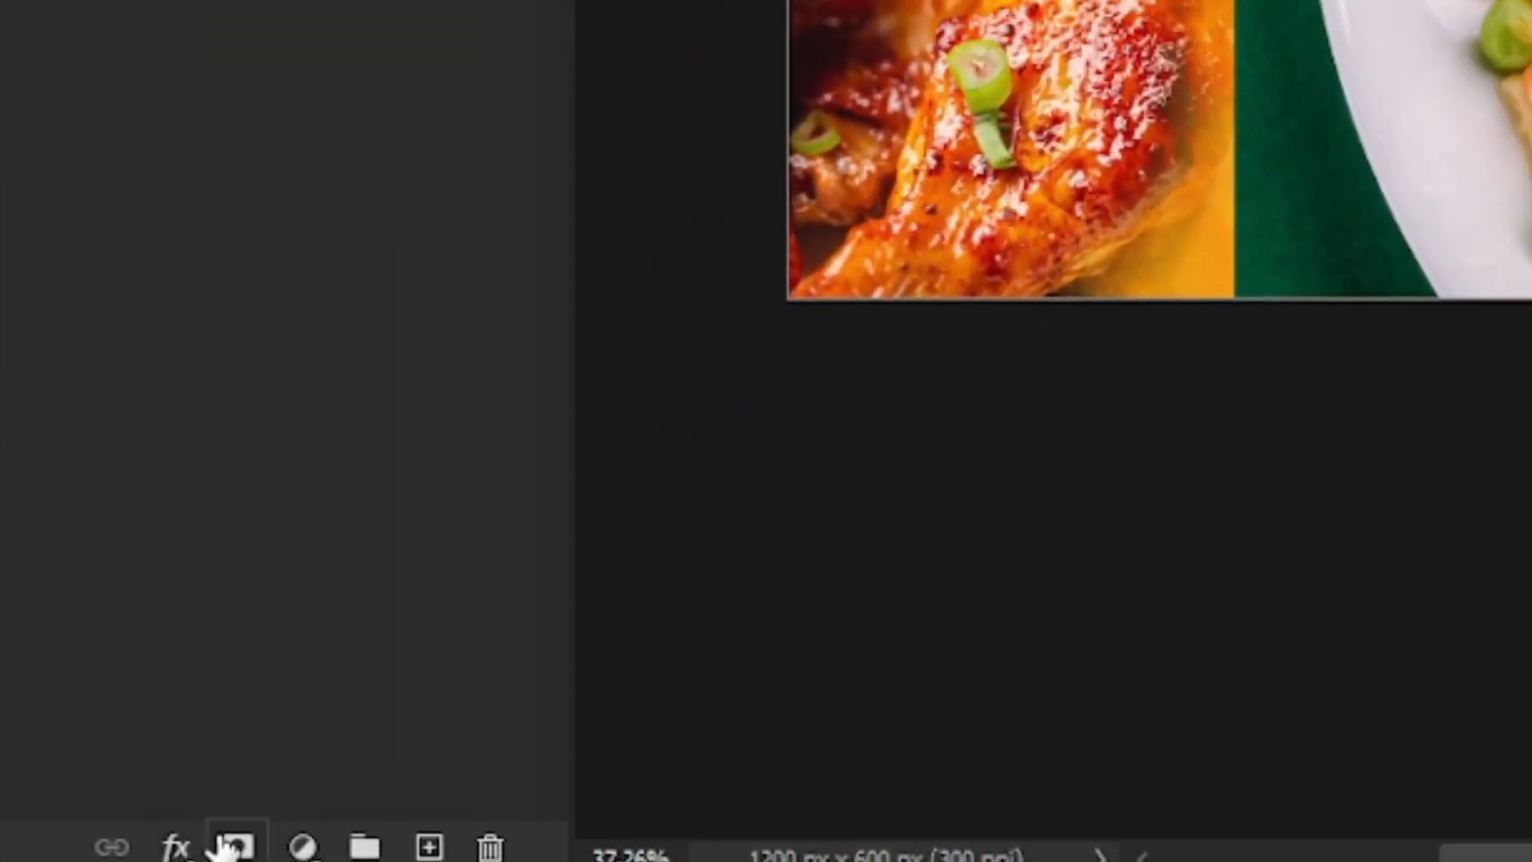
click(235, 847)
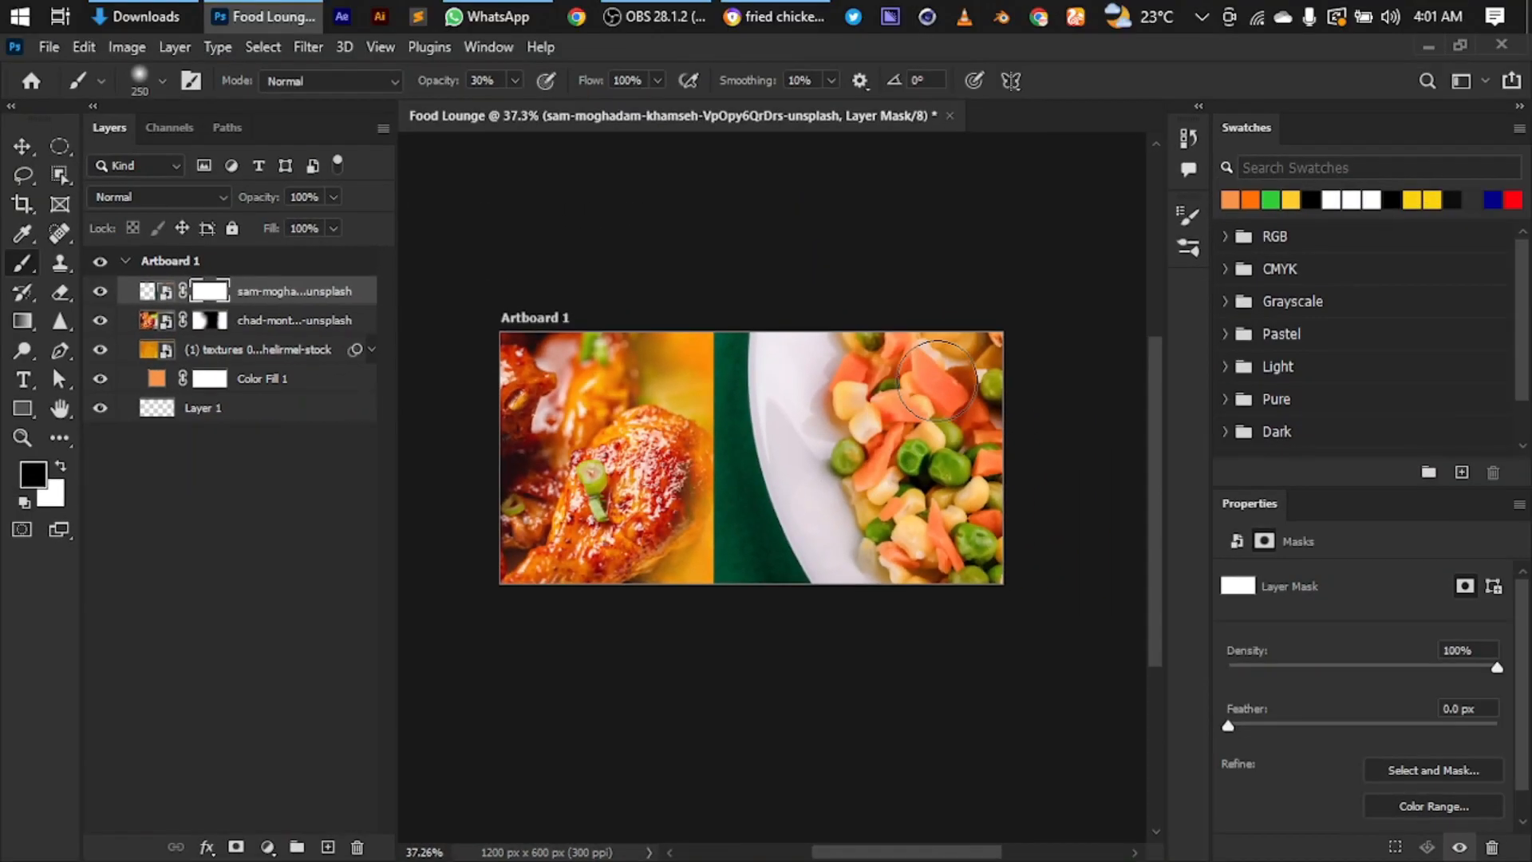
scroll(899, 197, up, 3)
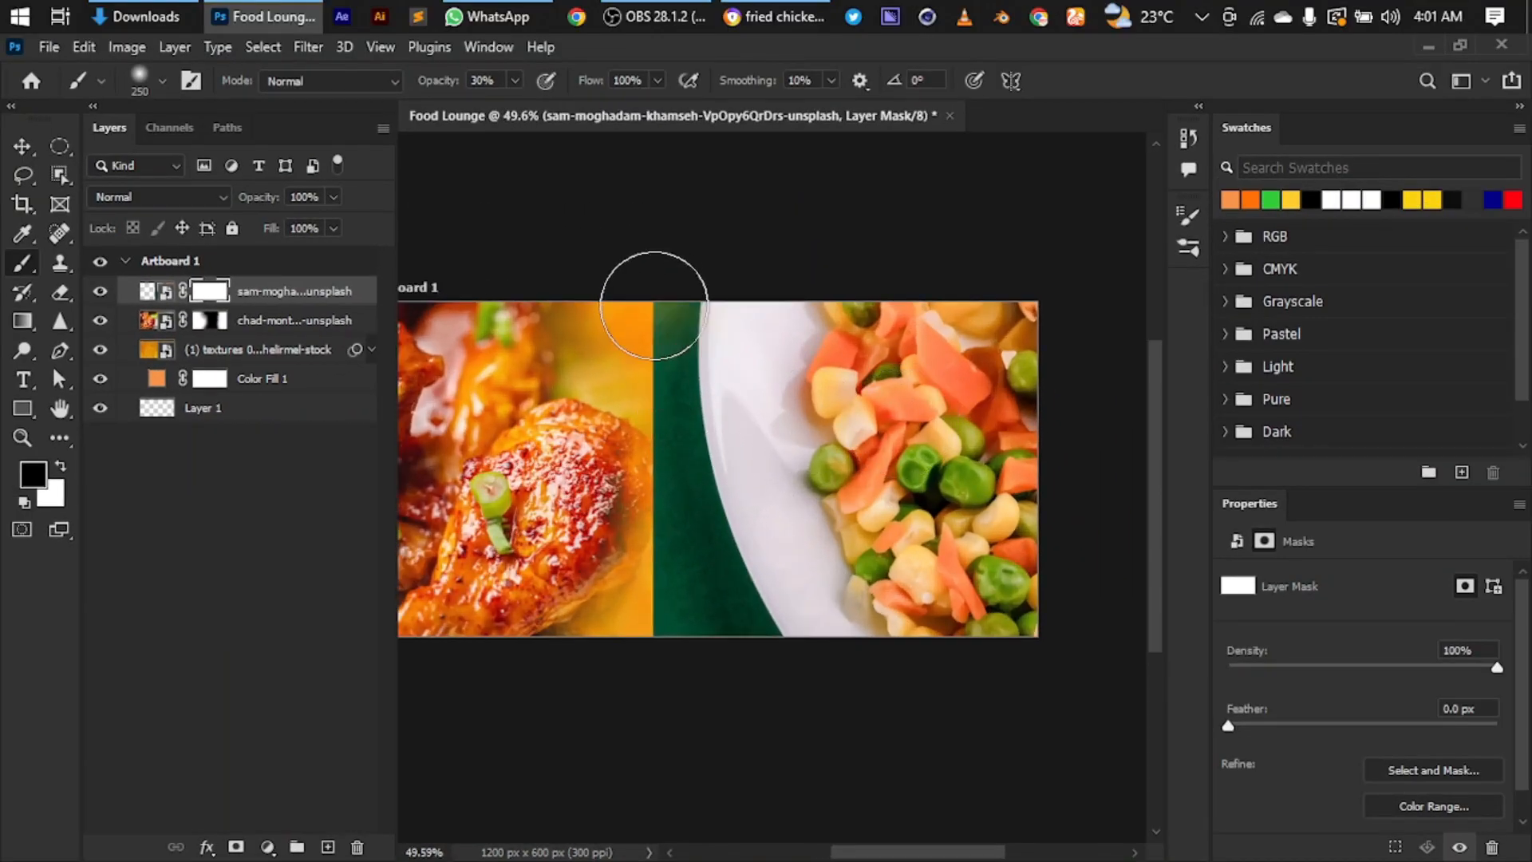
drag(654, 306, 667, 447)
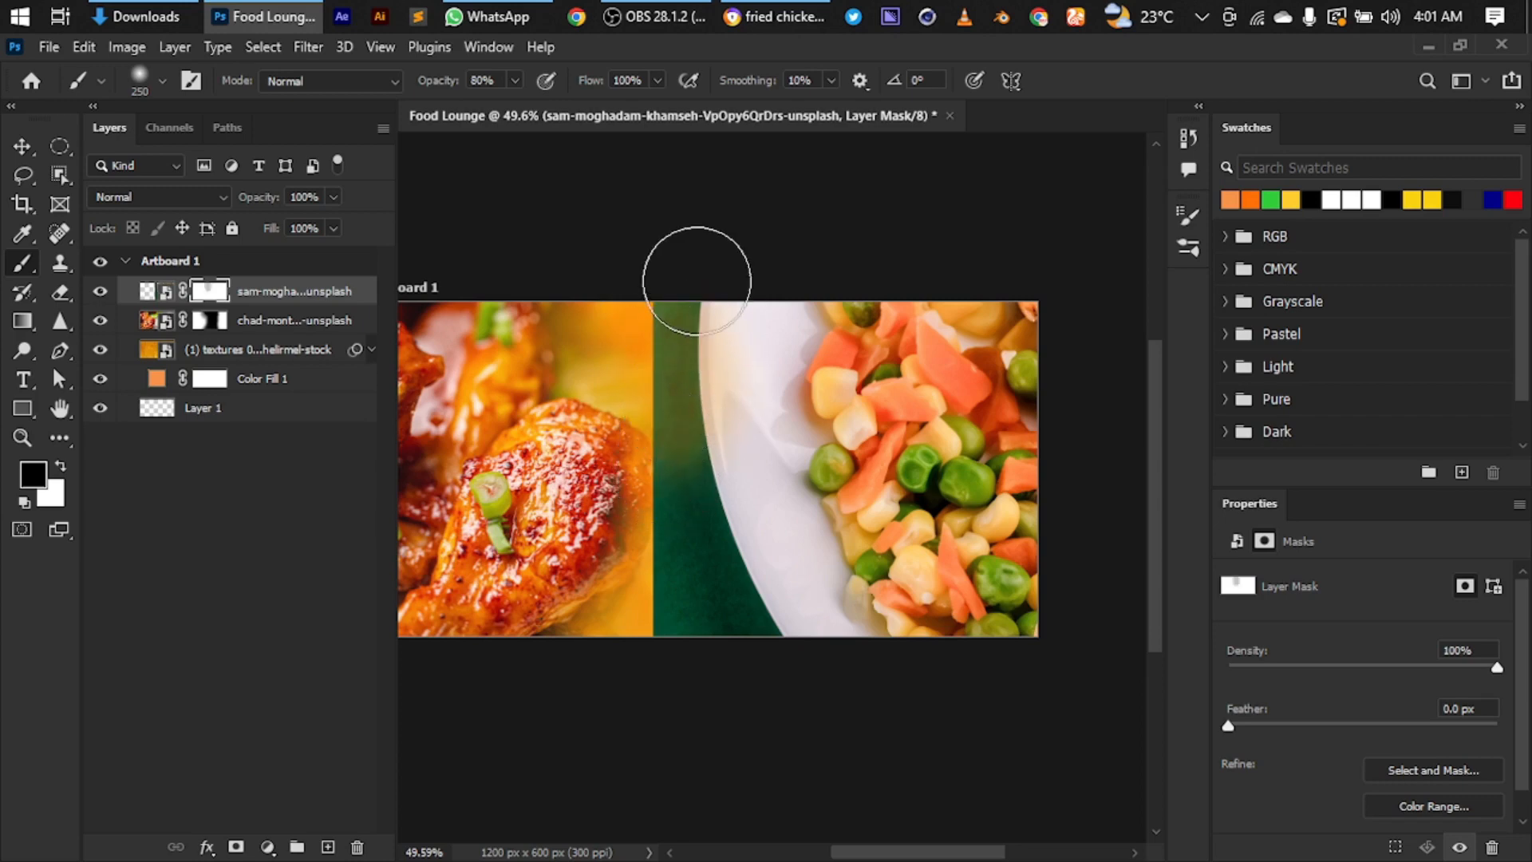
mouse_move(696, 281)
mouse_down()
mouse_move(665, 321)
mouse_move(638, 680)
mouse_move(652, 488)
mouse_up()
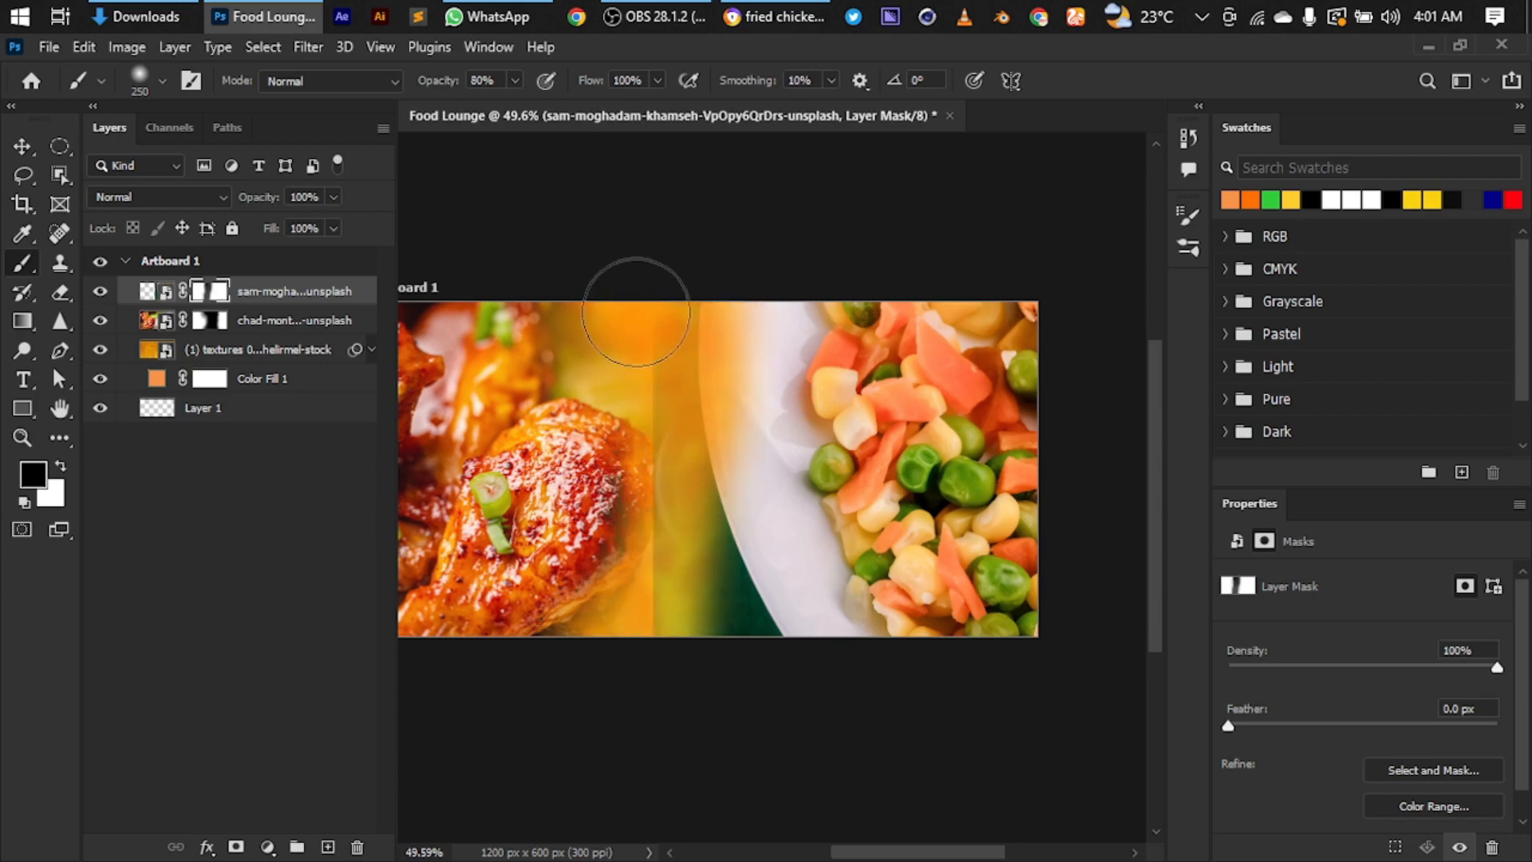
drag(636, 312, 657, 255)
drag(712, 662, 740, 634)
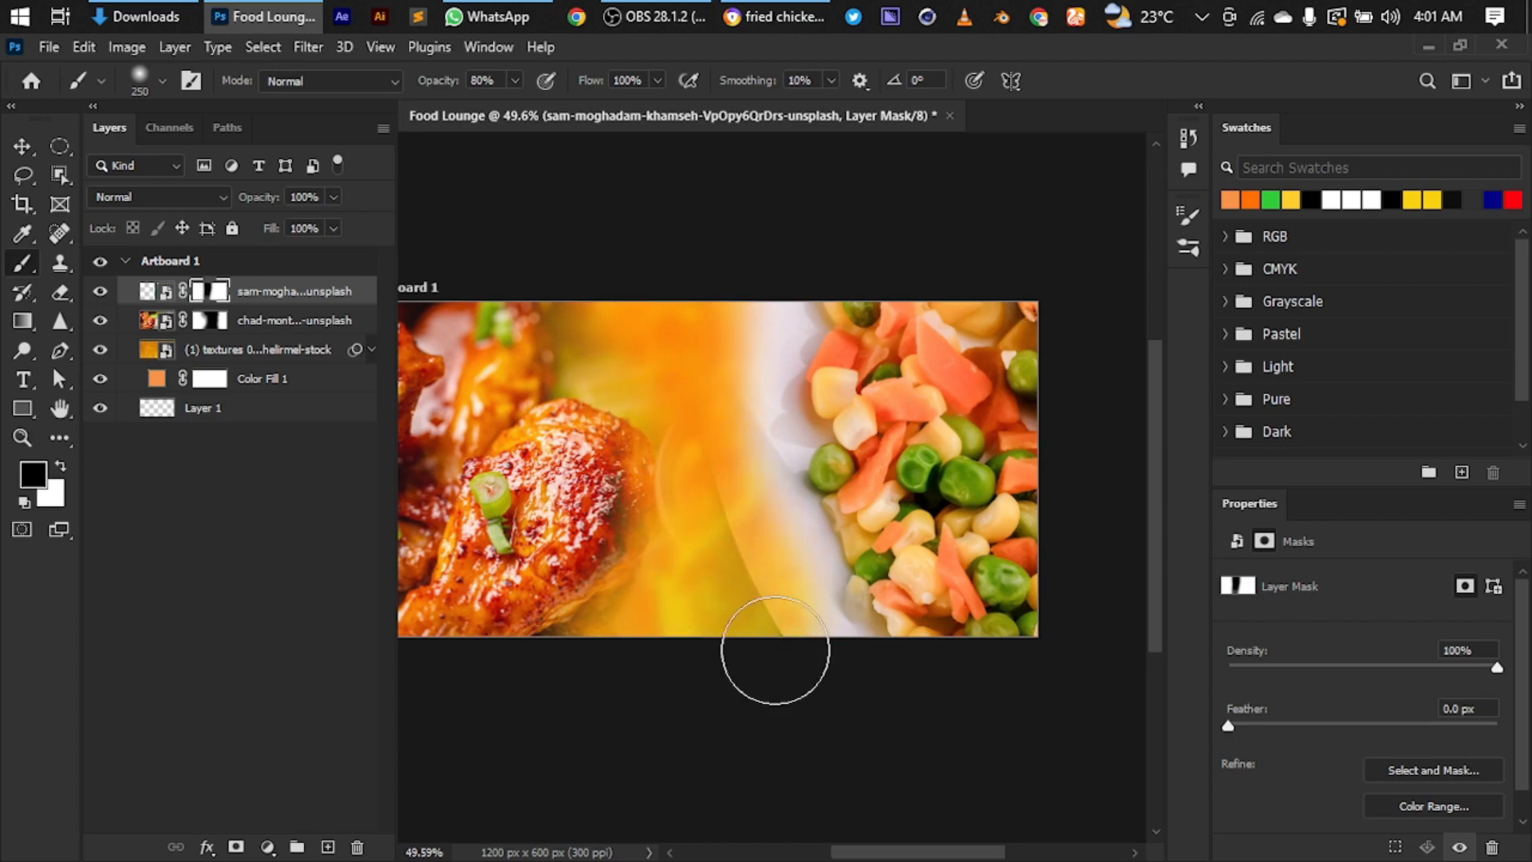
mouse_move(664, 504)
mouse_down()
mouse_move(655, 466)
mouse_move(771, 672)
mouse_move(701, 527)
mouse_move(788, 659)
mouse_move(713, 310)
mouse_up()
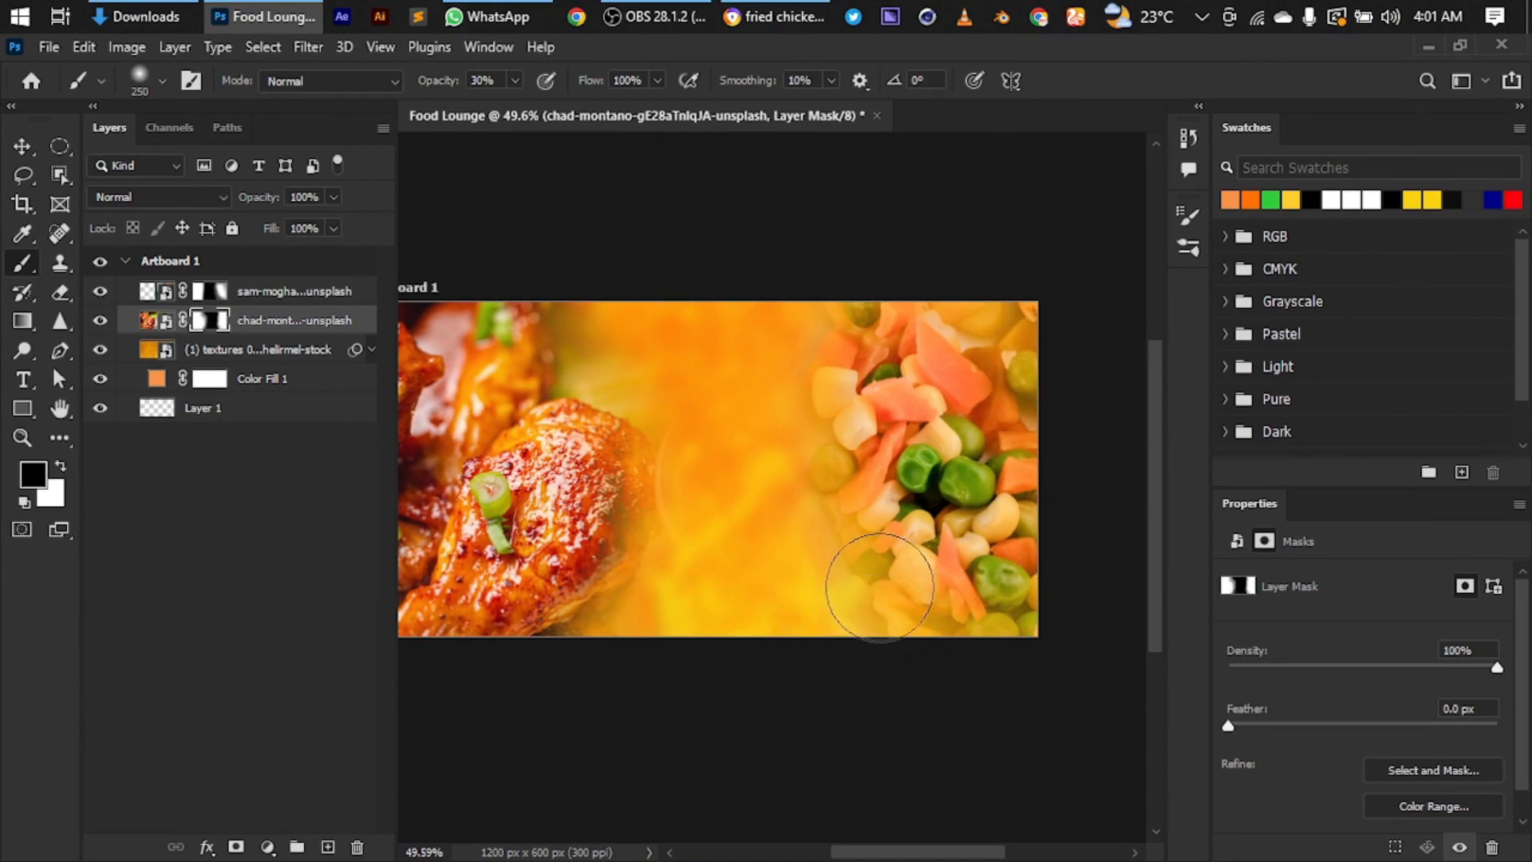
- Apply a Gaussian Blur with a 4.9 px radius to the grilled chicken and vegetables photo layer
key(v)
scroll(969, 343, down, 3)
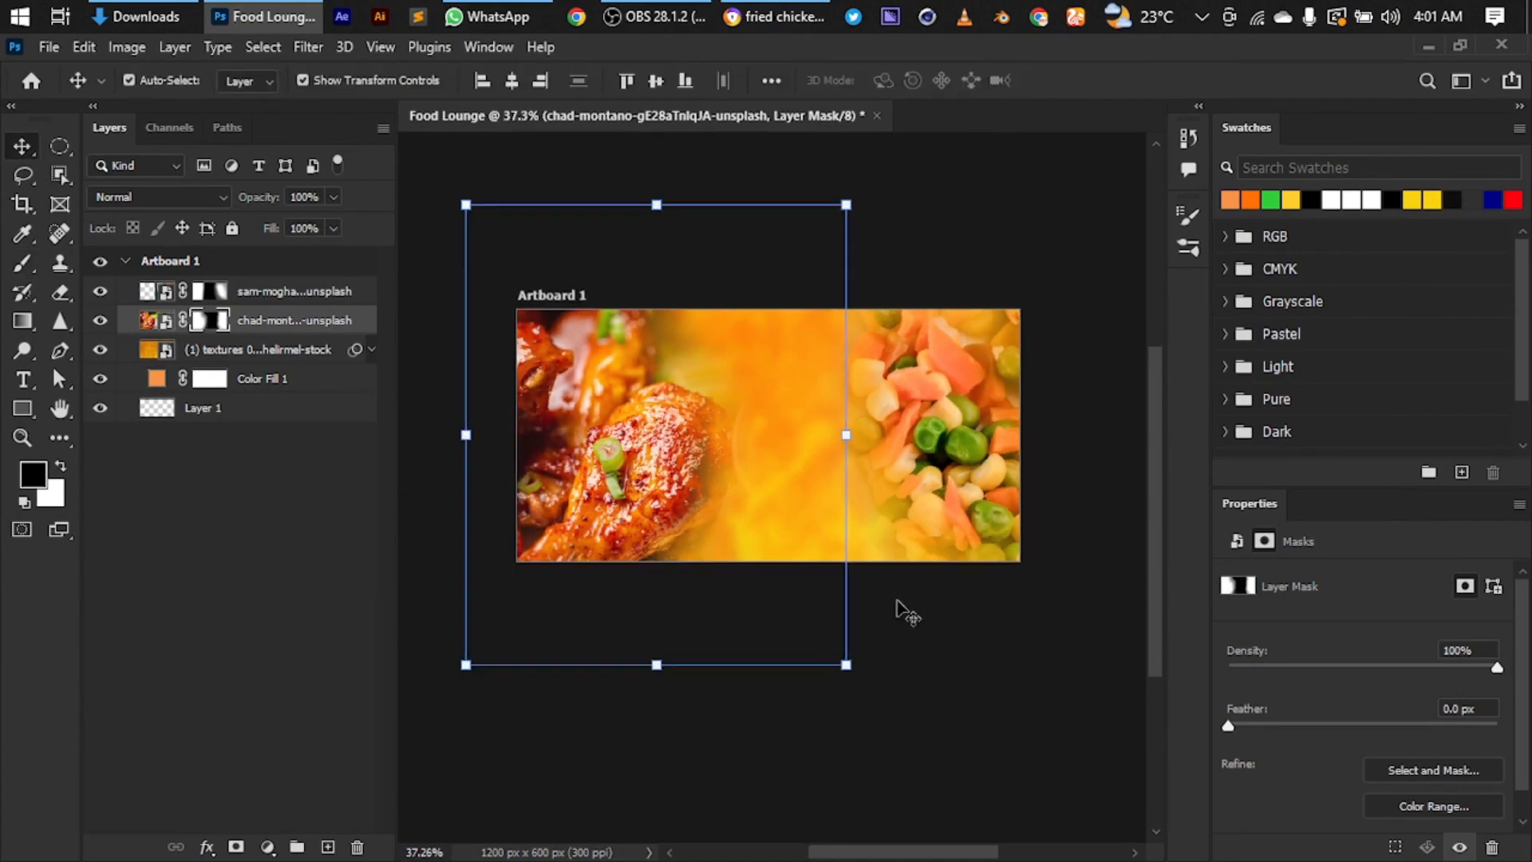
click(730, 791)
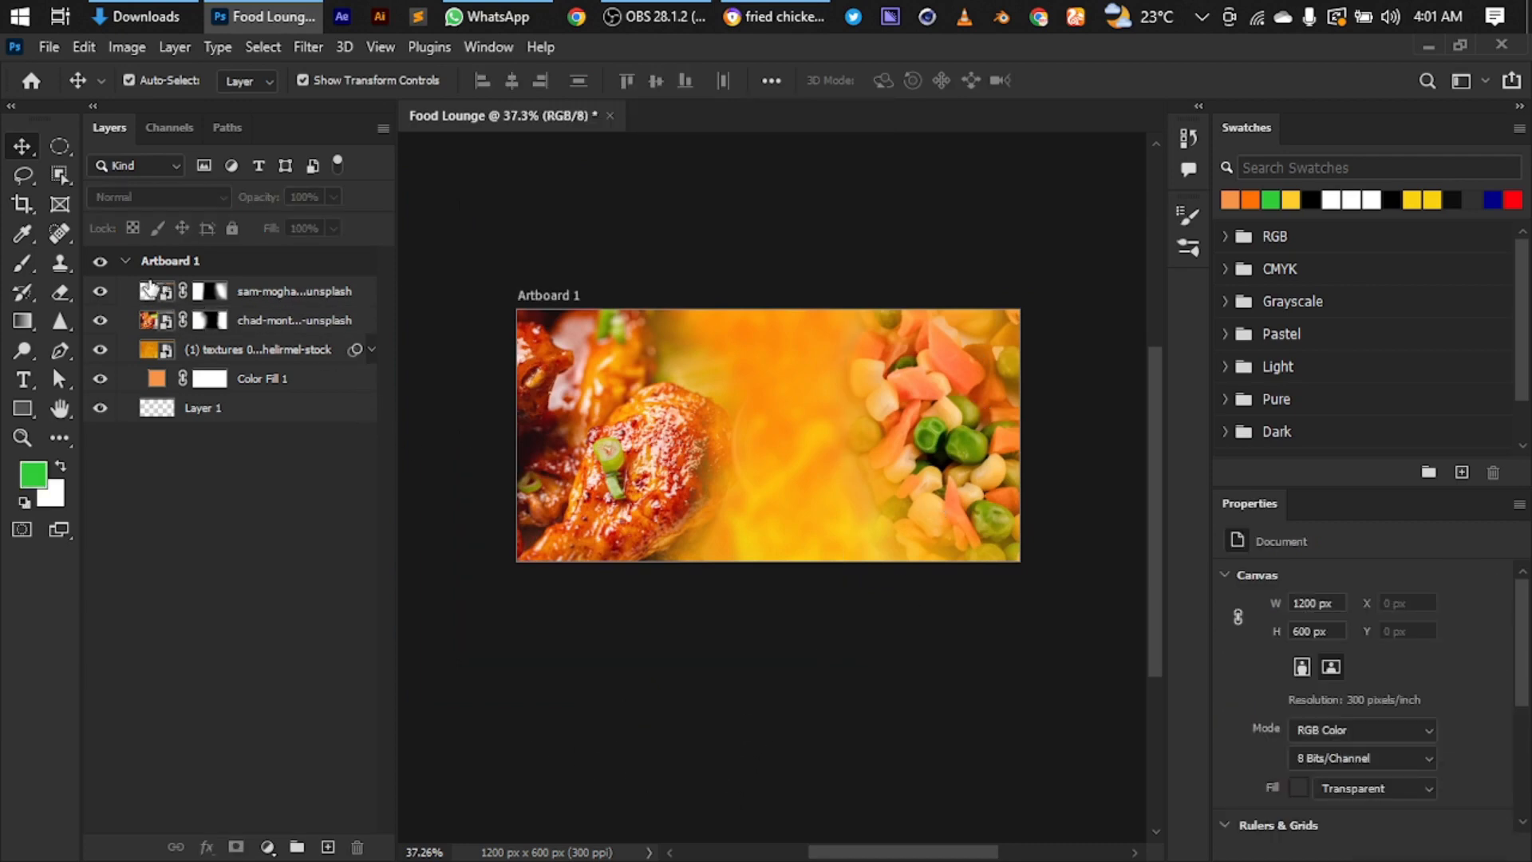
click(152, 292)
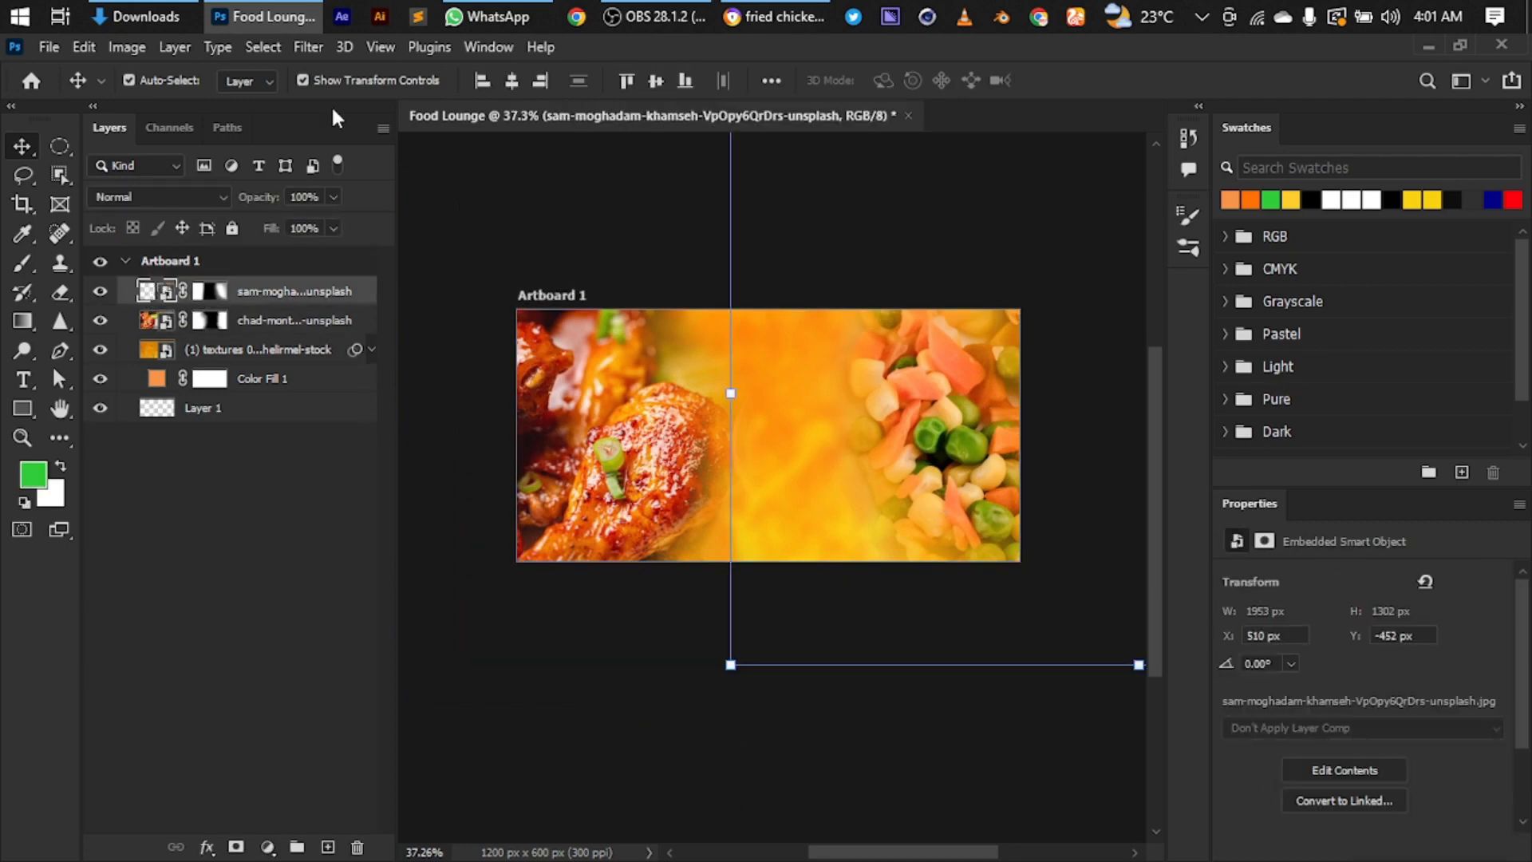
click(301, 44)
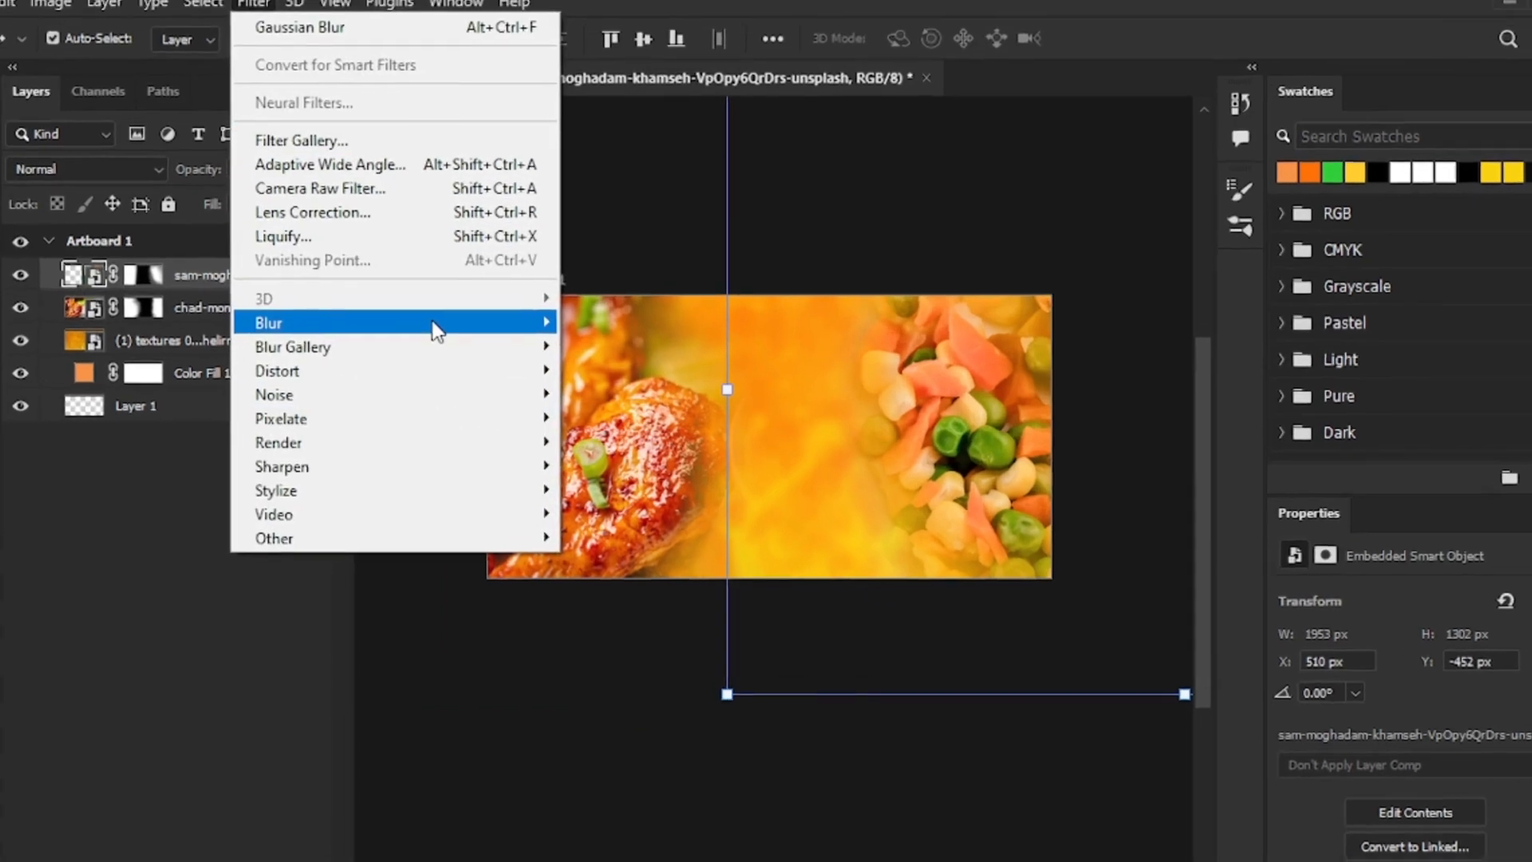
mouse_move(343, 333)
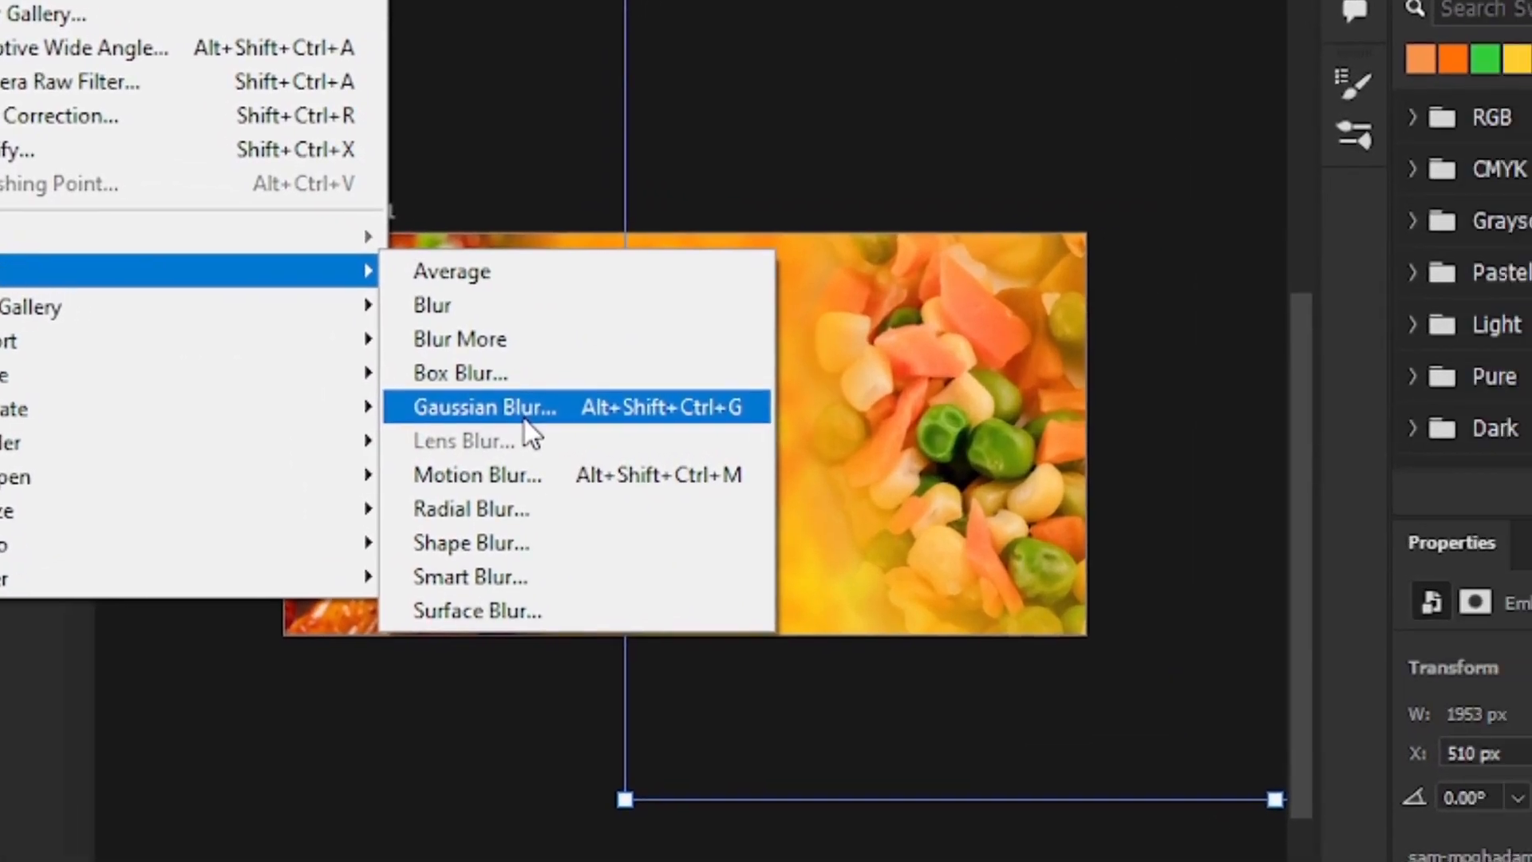
click(525, 416)
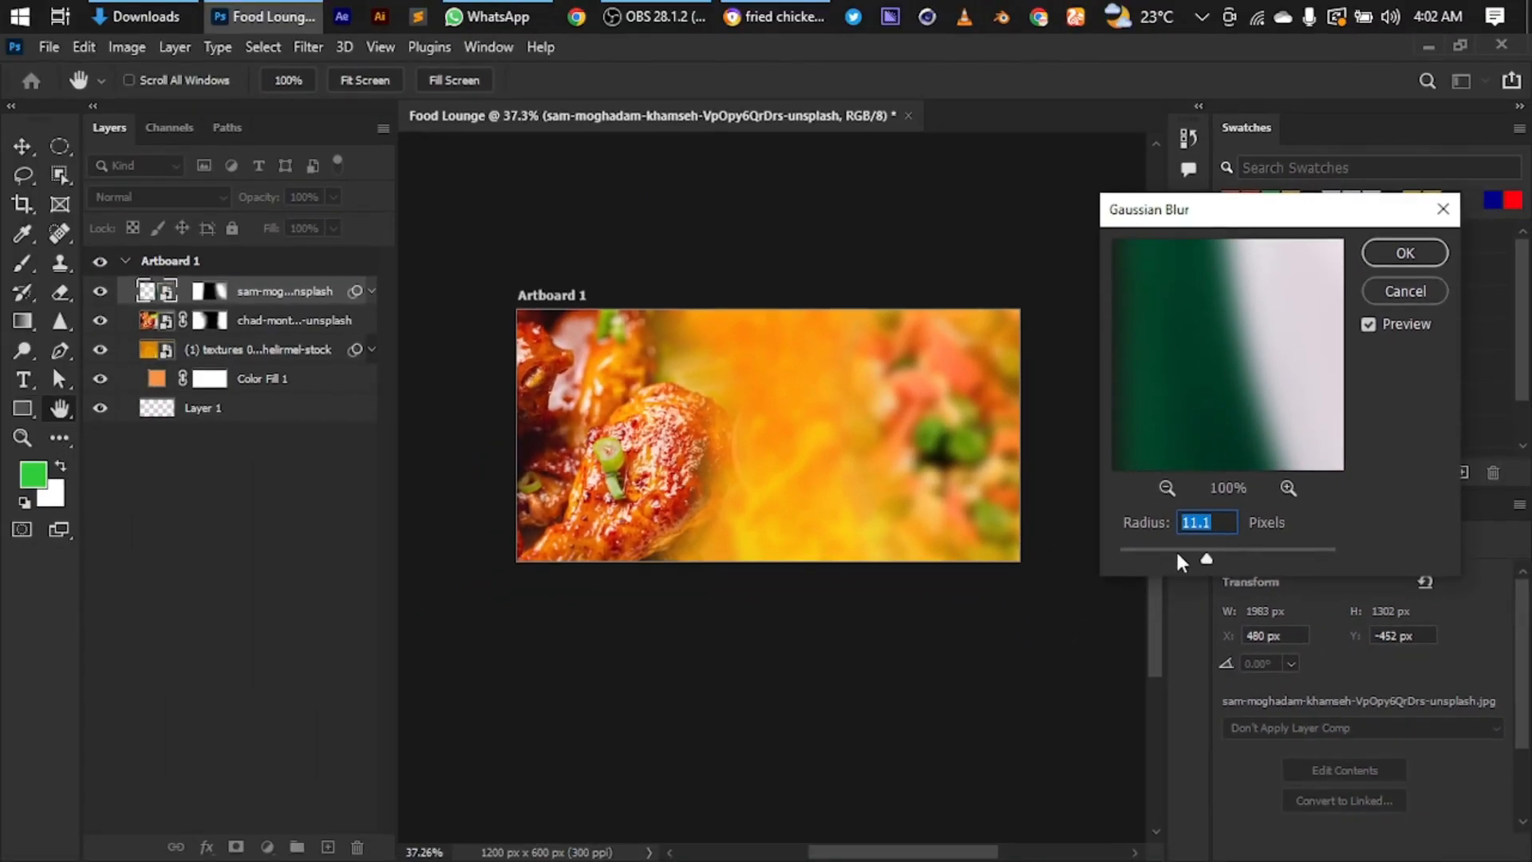
click(1177, 554)
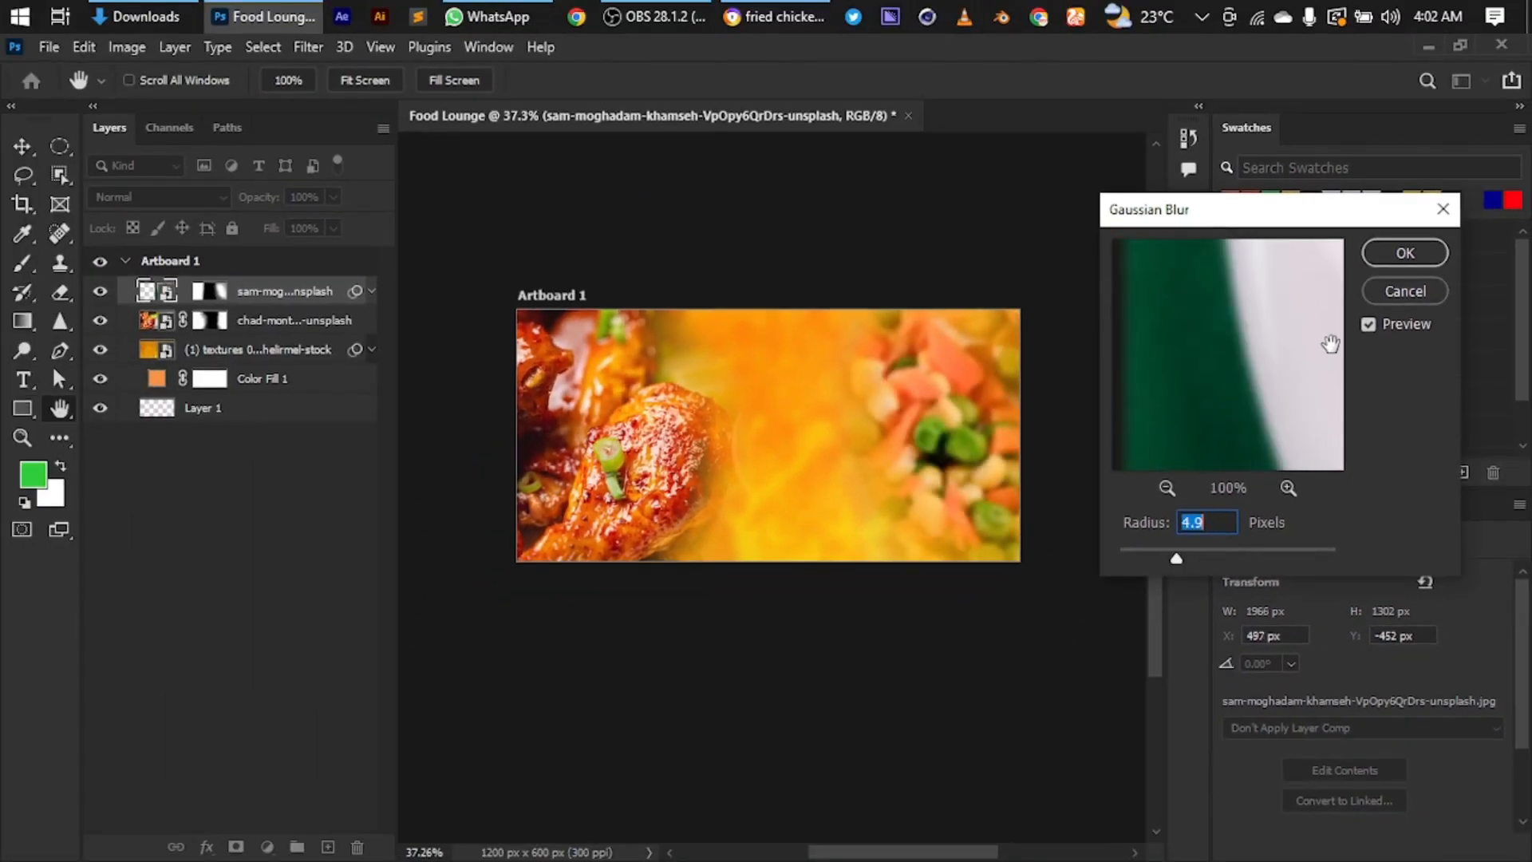
click(1405, 260)
key(v)
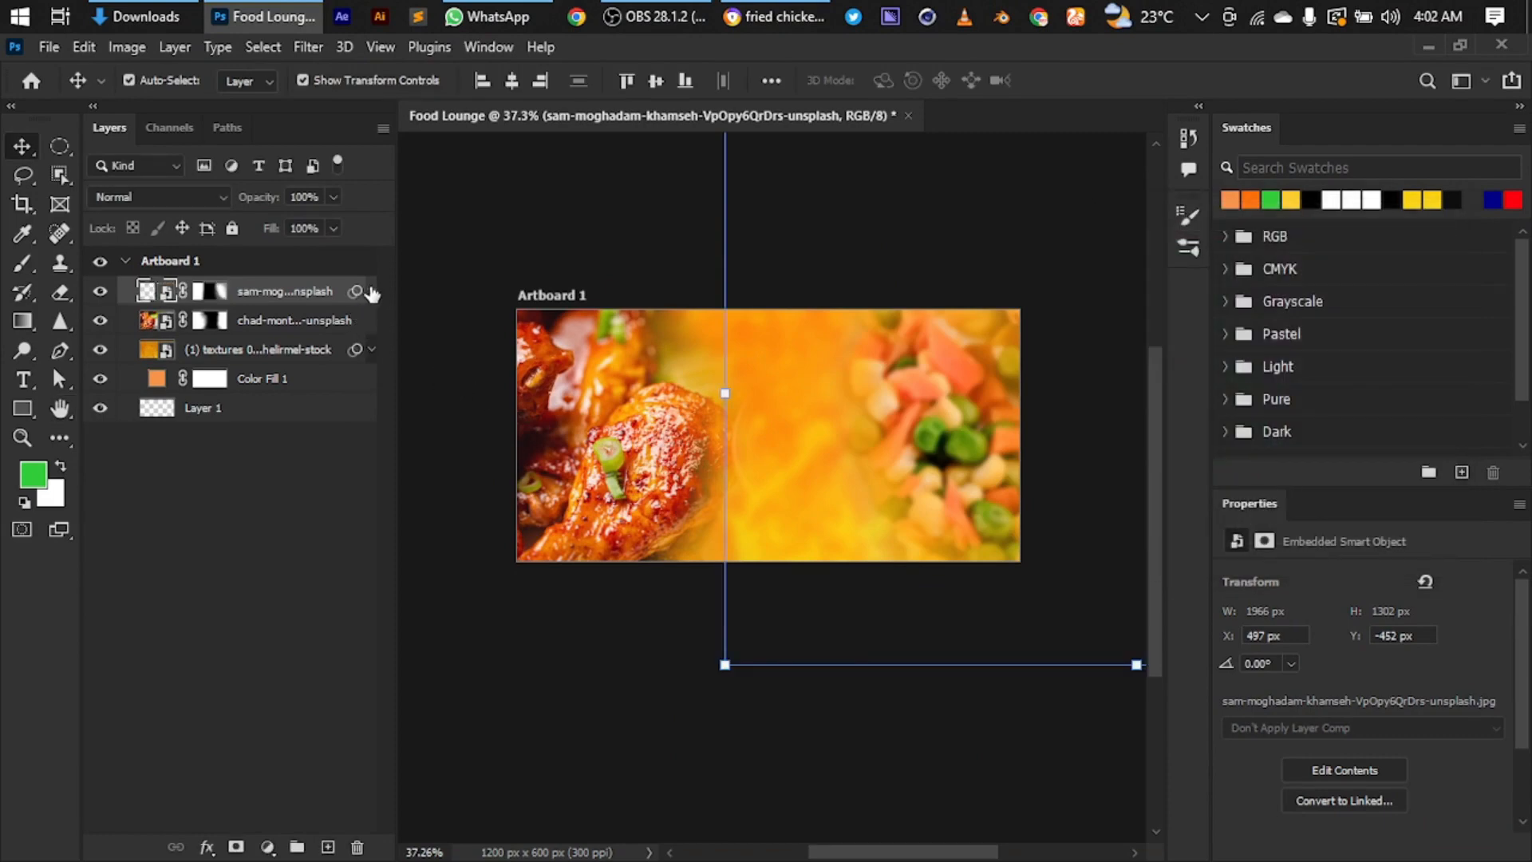
- Paint black on the grilled chicken and vegetables layer's blur filter mask with the 250 px soft brush to sharpen the central vegetables
click(371, 292)
click(192, 318)
scroll(861, 398, up, 3)
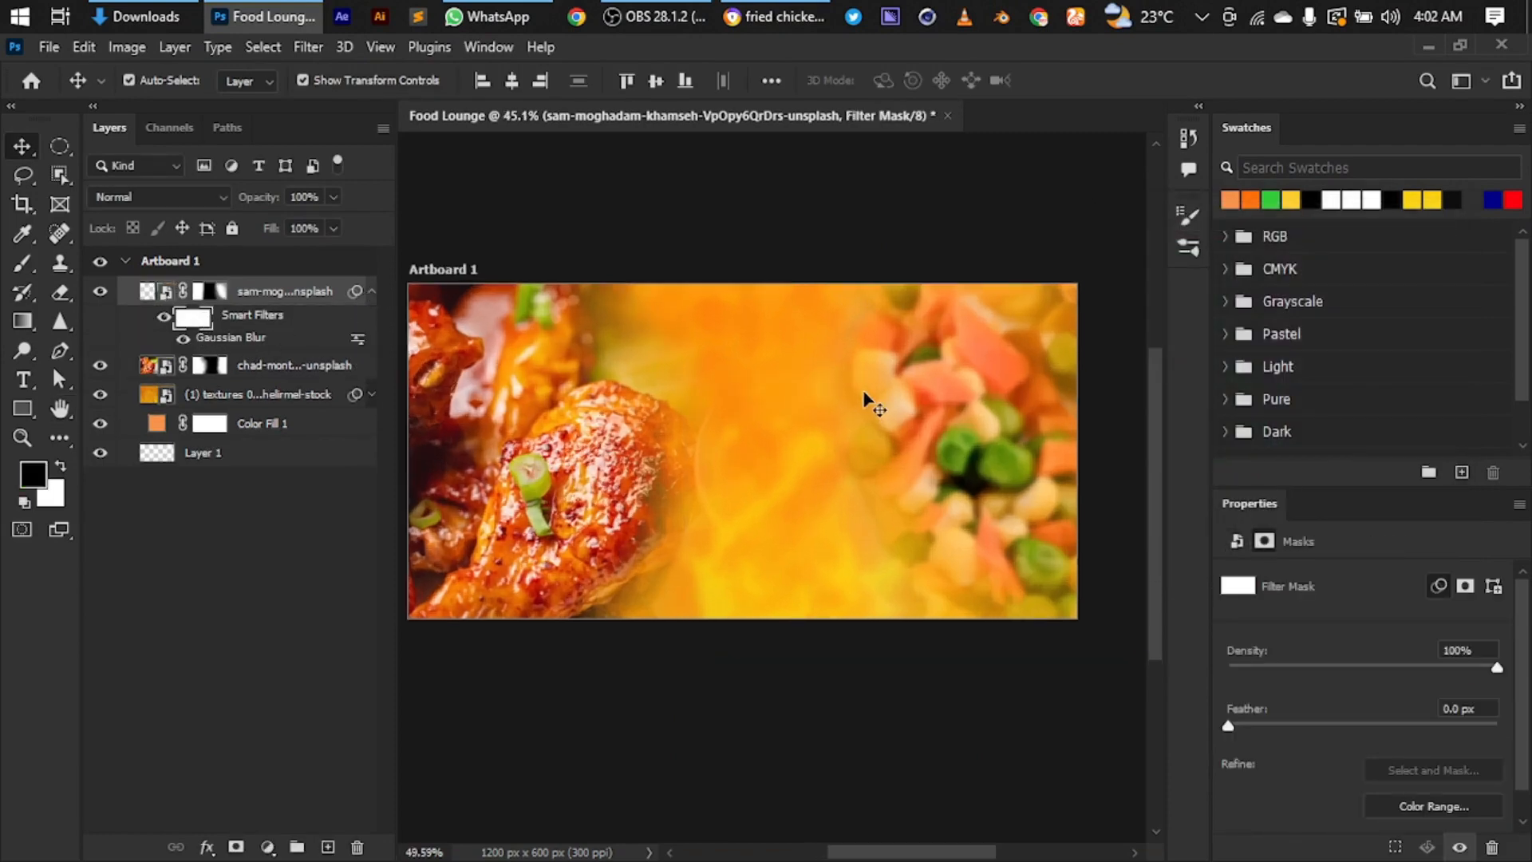
key(b)
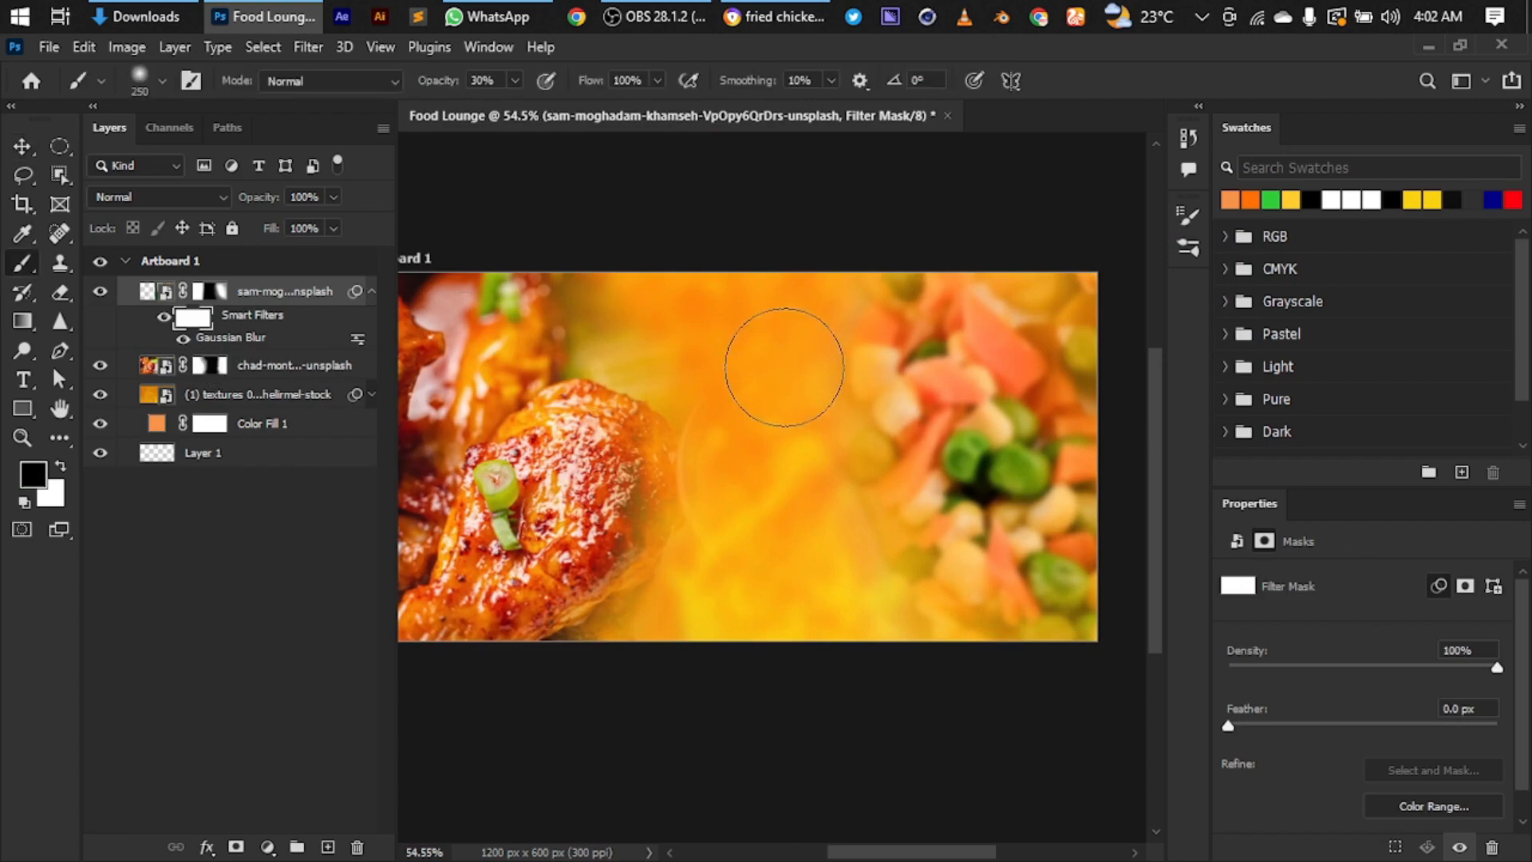
scroll(986, 456, up, 1)
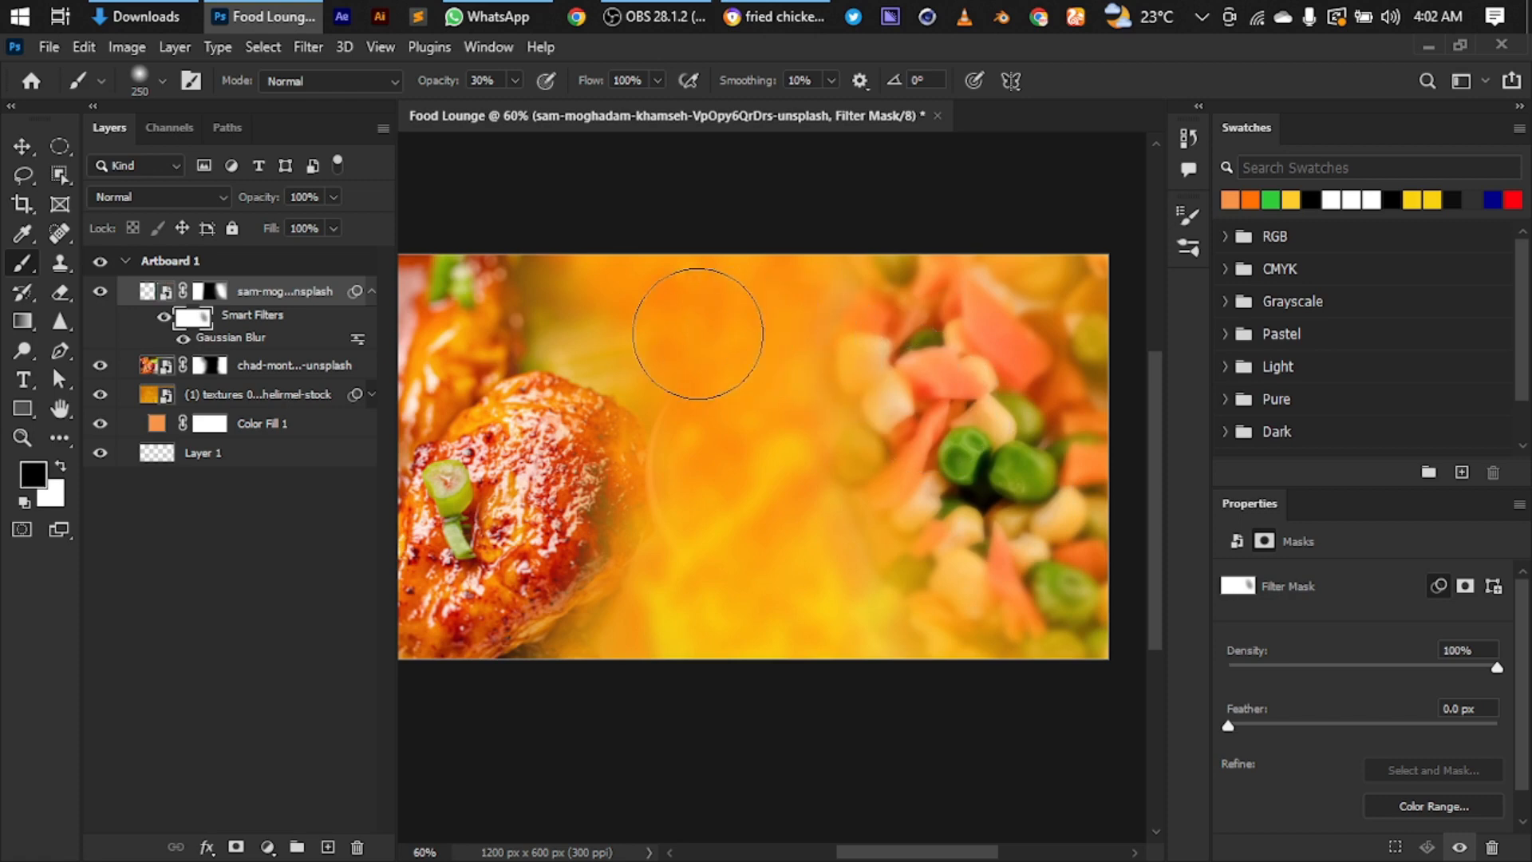
scroll(710, 338, down, 2)
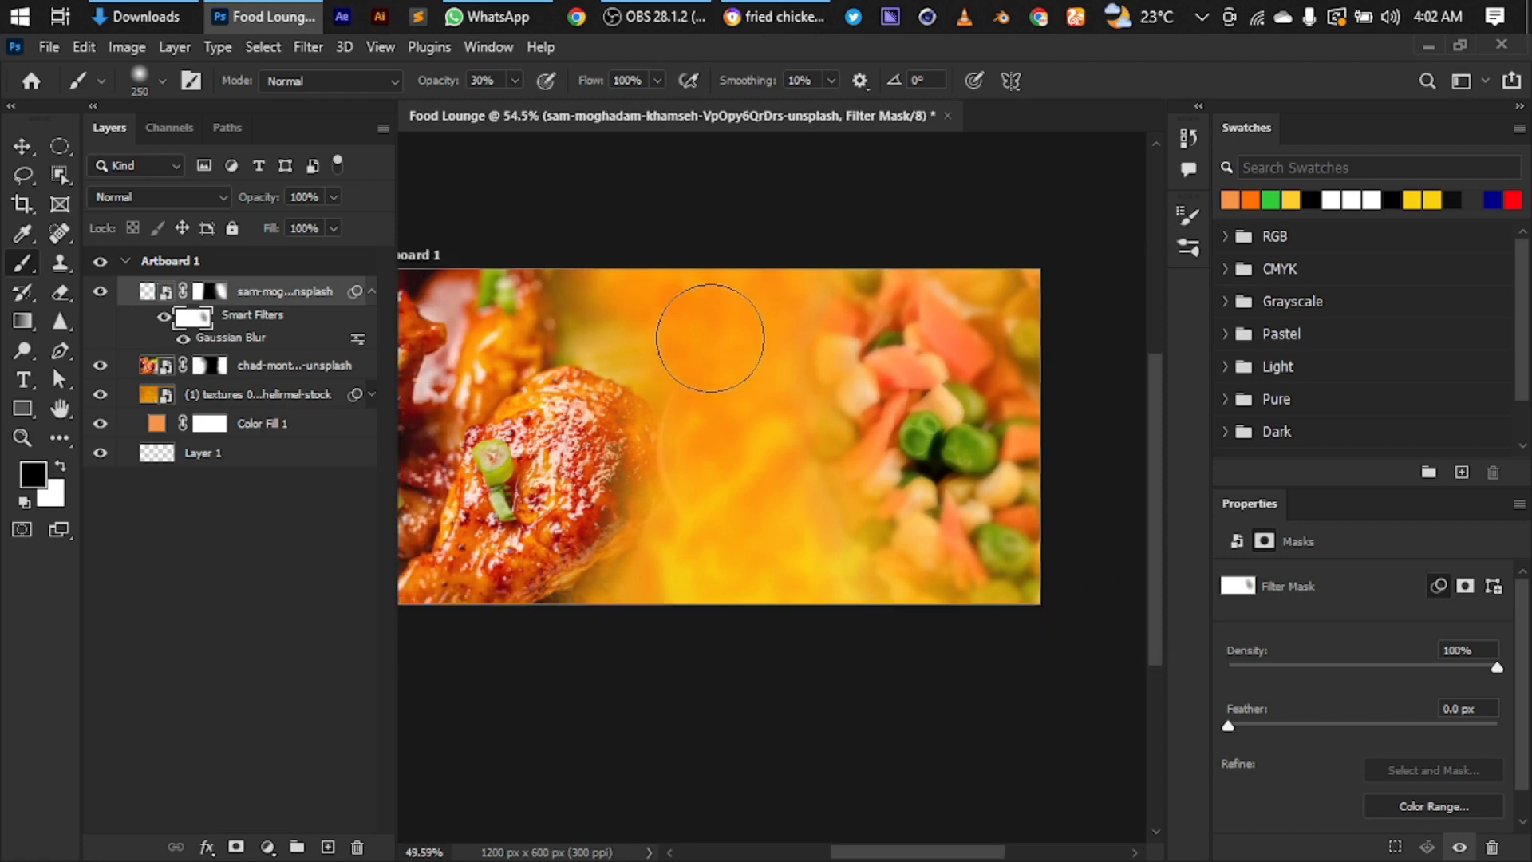
scroll(710, 339, down, 1)
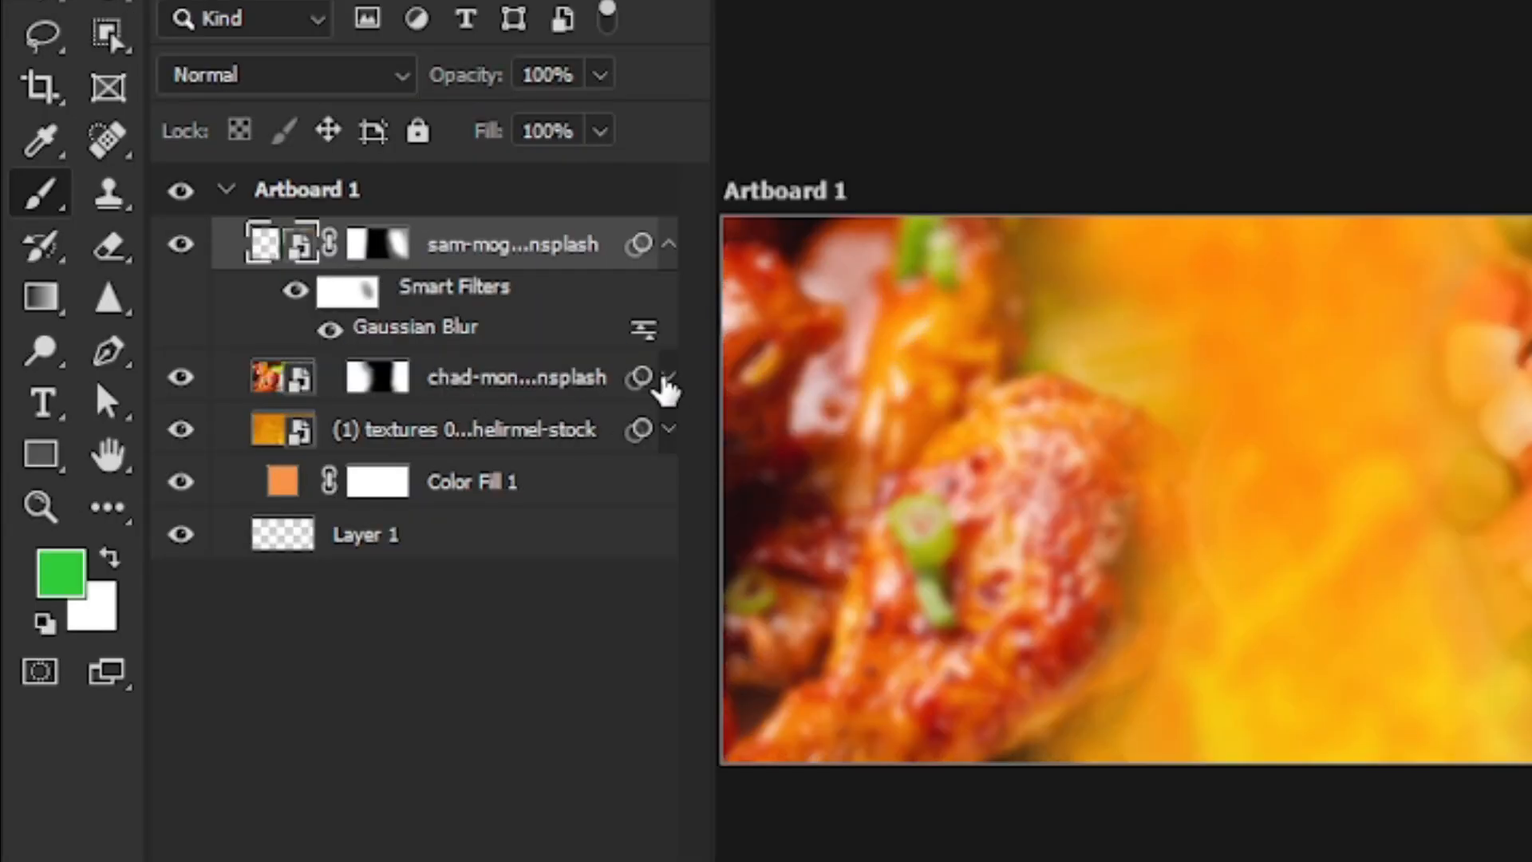
- Paint black at 80% opacity on the fried chicken layer's blur filter mask around the spring onion garnish to sharpen that area
click(668, 377)
click(357, 435)
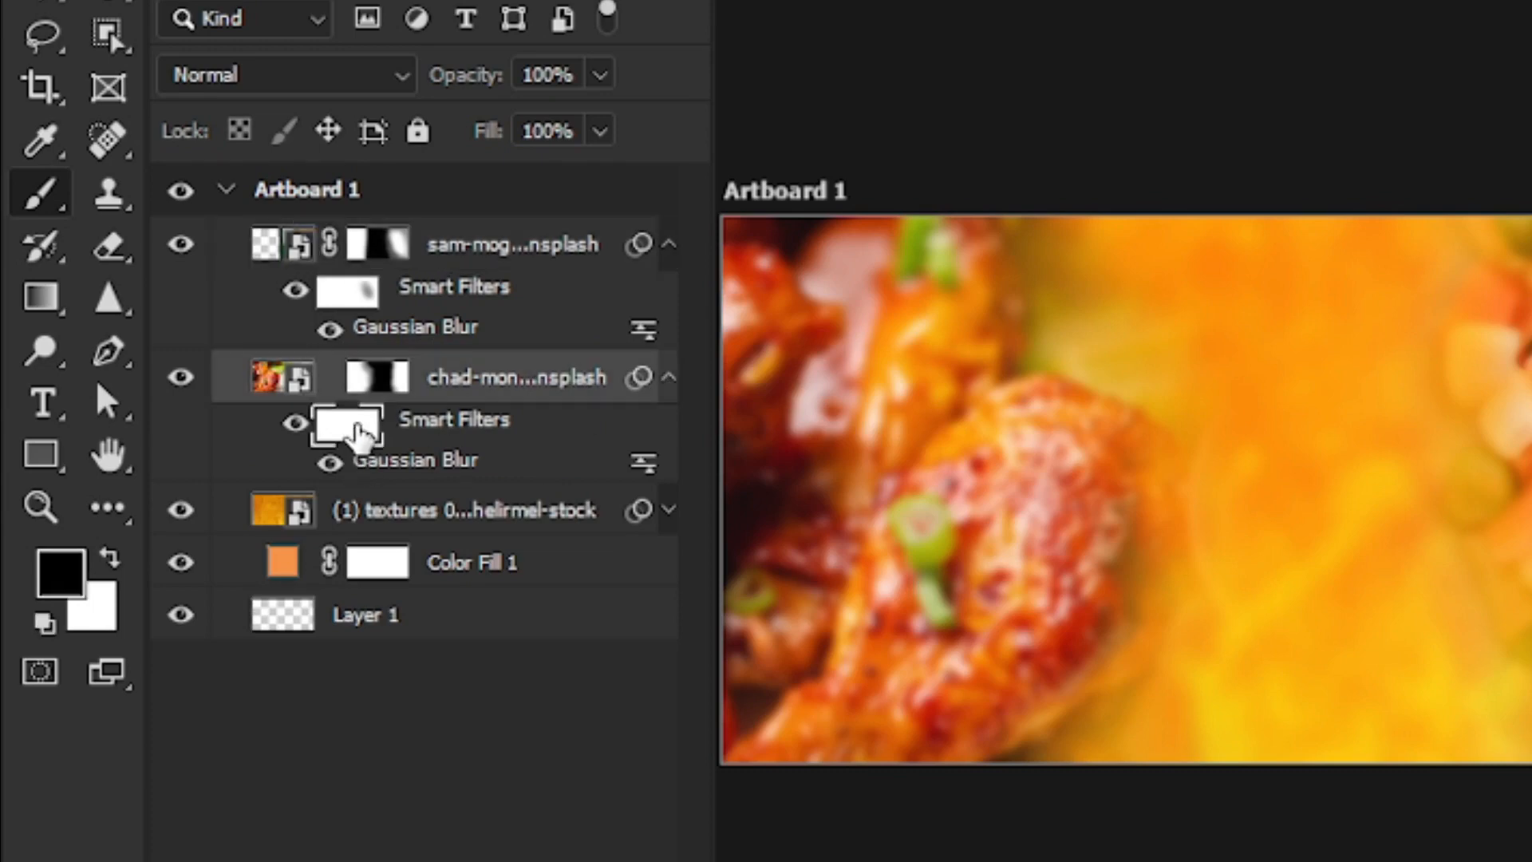
scroll(926, 513, up, 3)
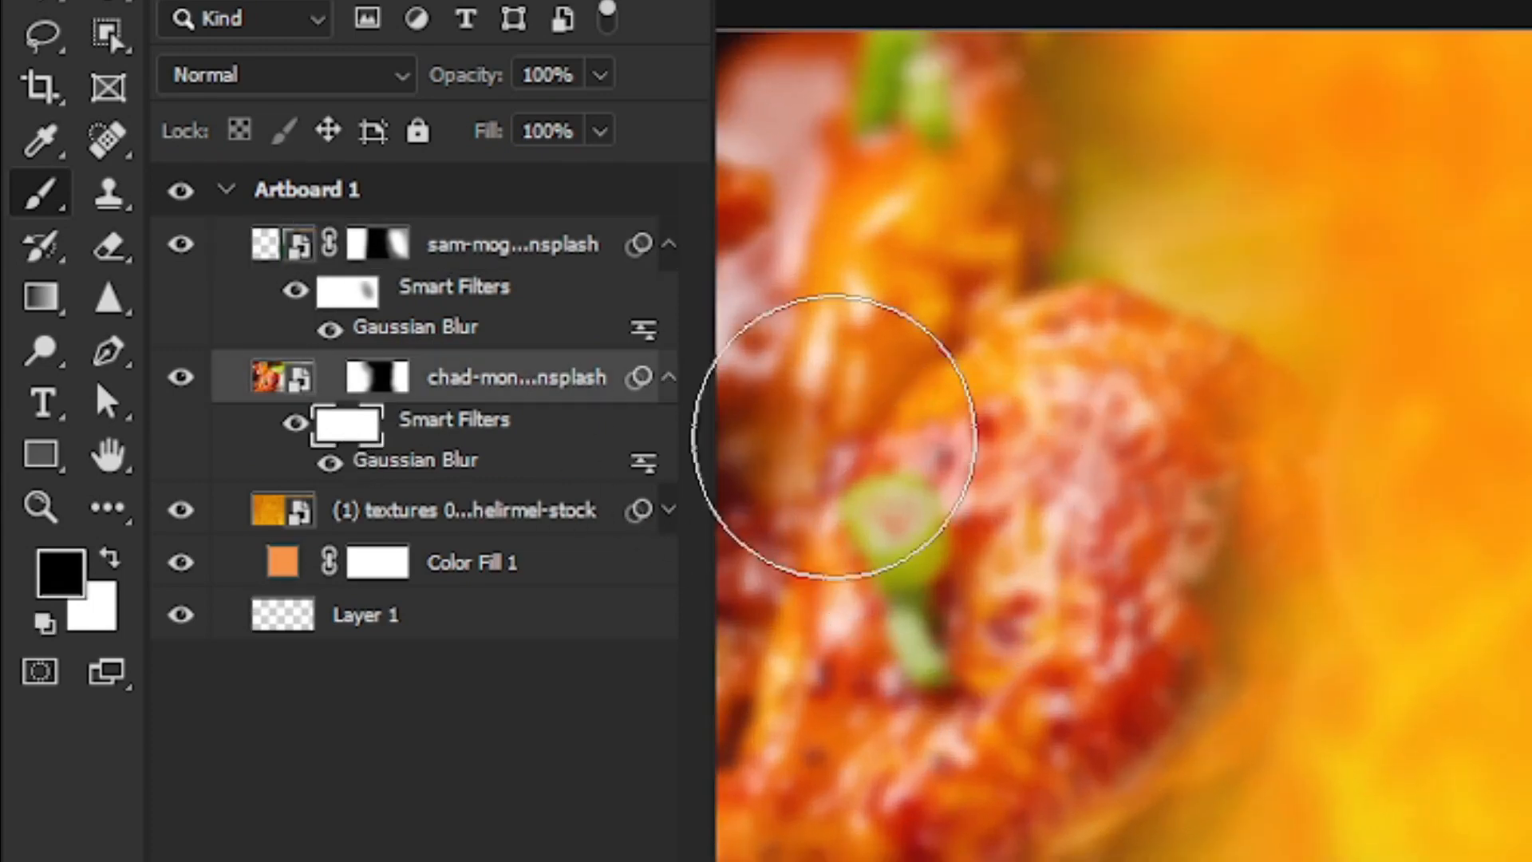
scroll(915, 354, down, 3)
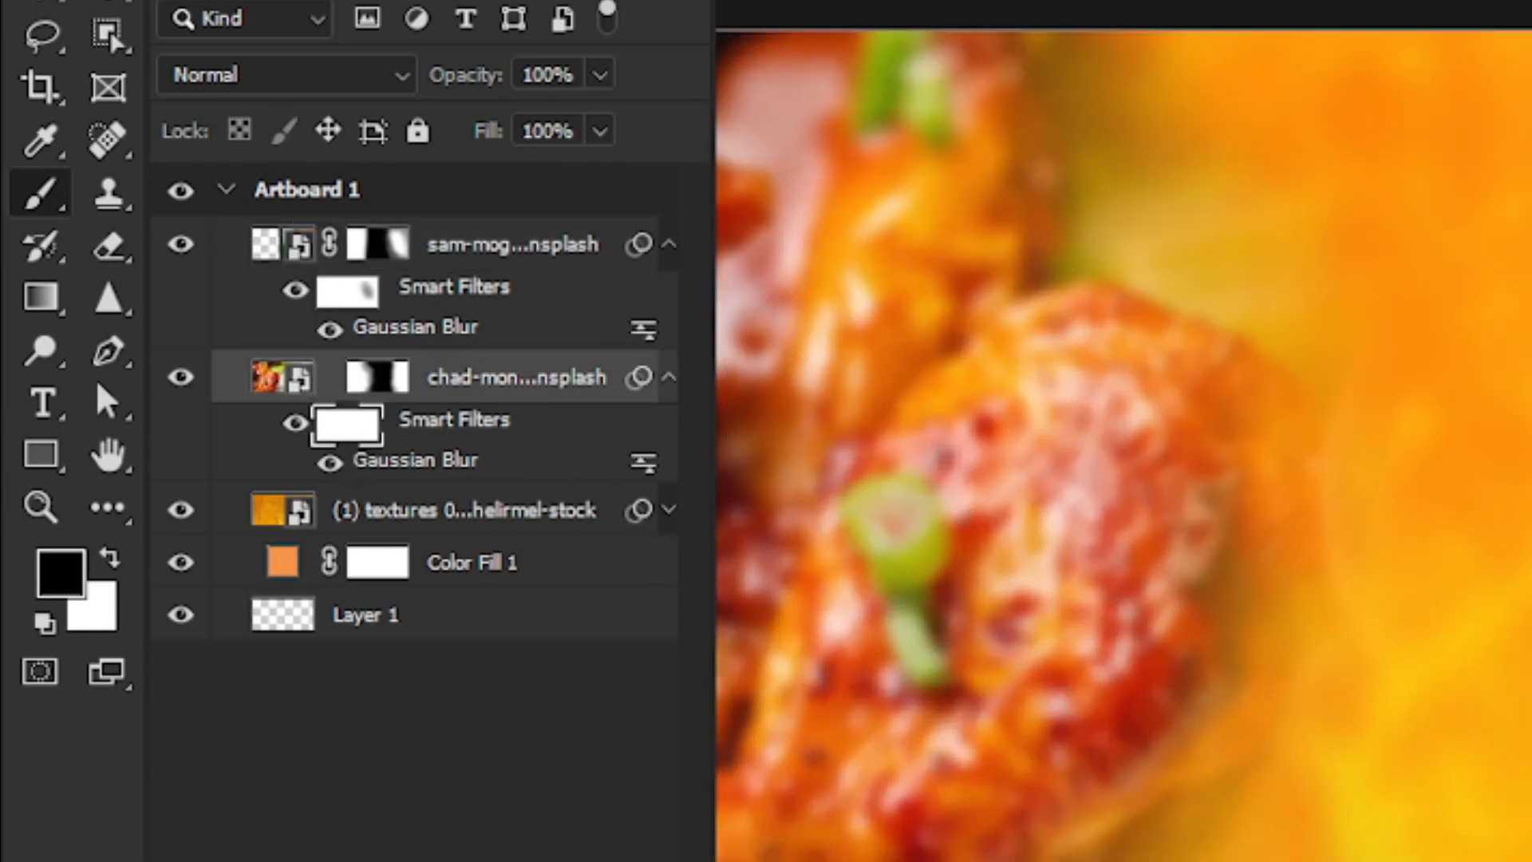
scroll(1162, 438, up, 1)
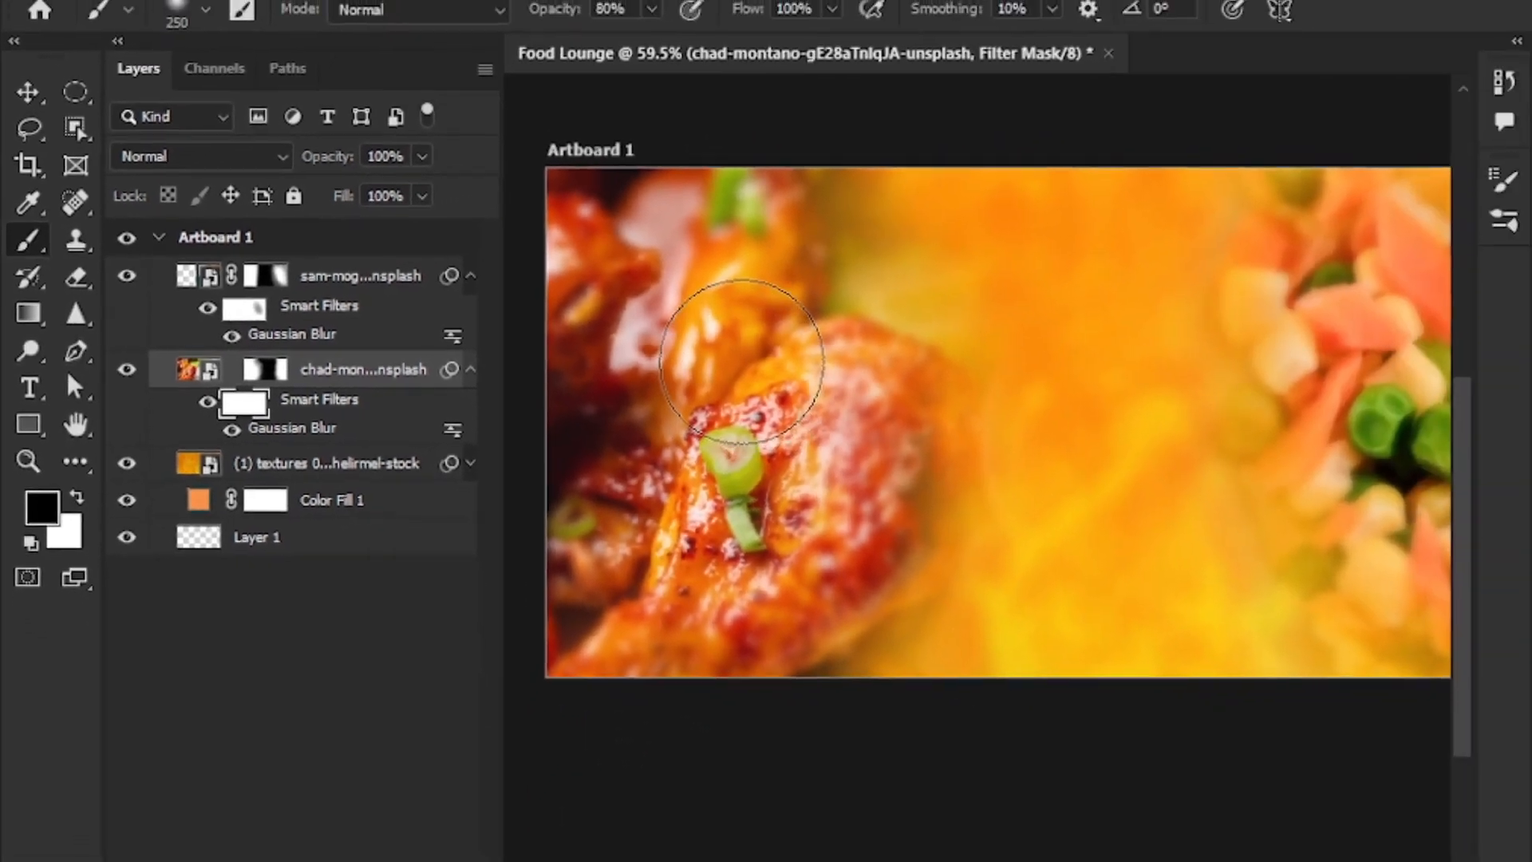
drag(741, 362, 647, 432)
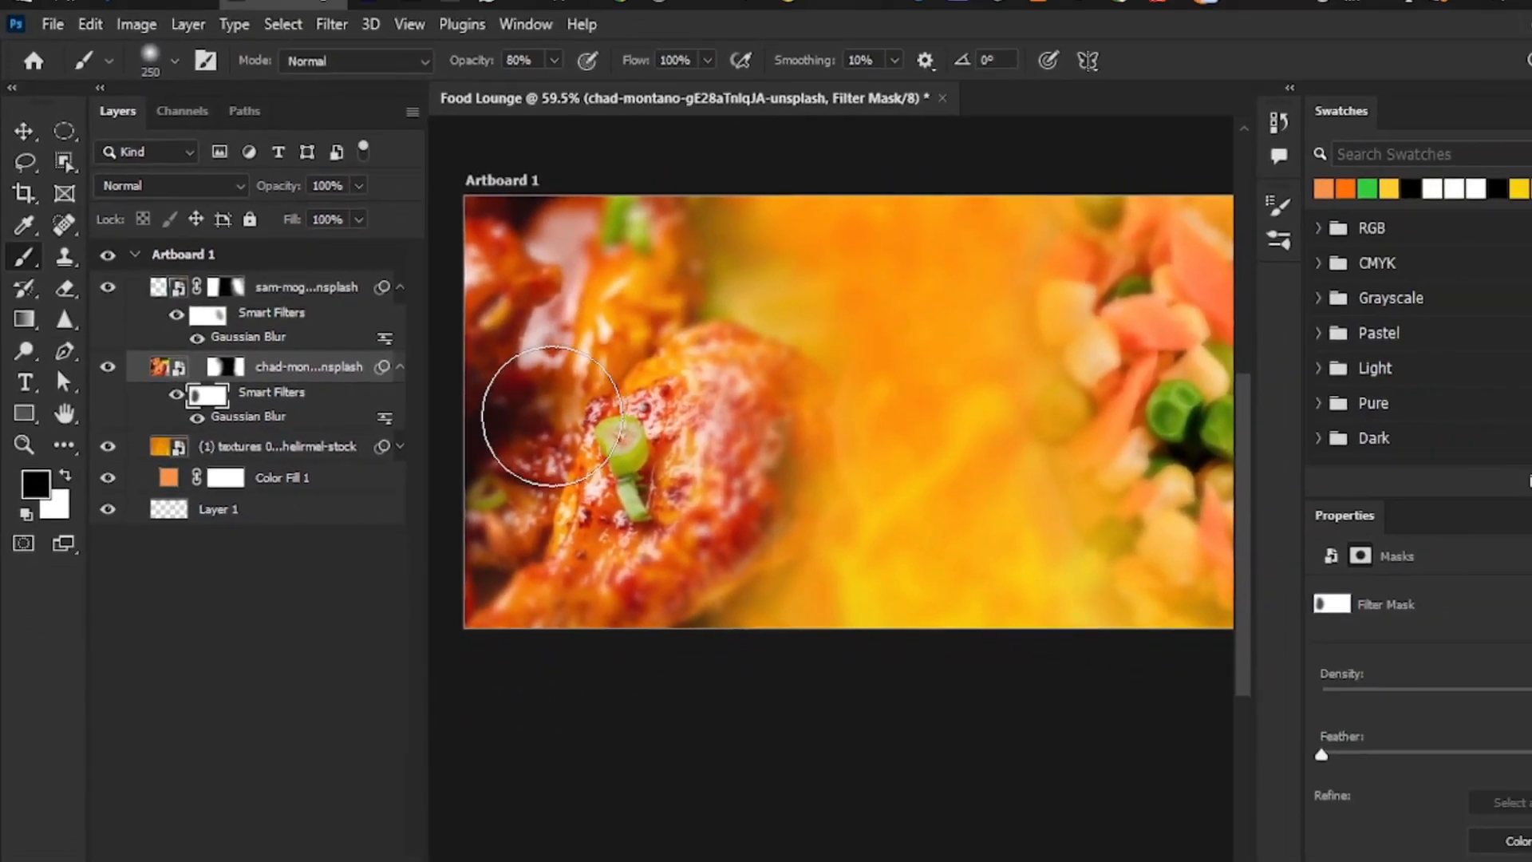
scroll(671, 423, down, 1)
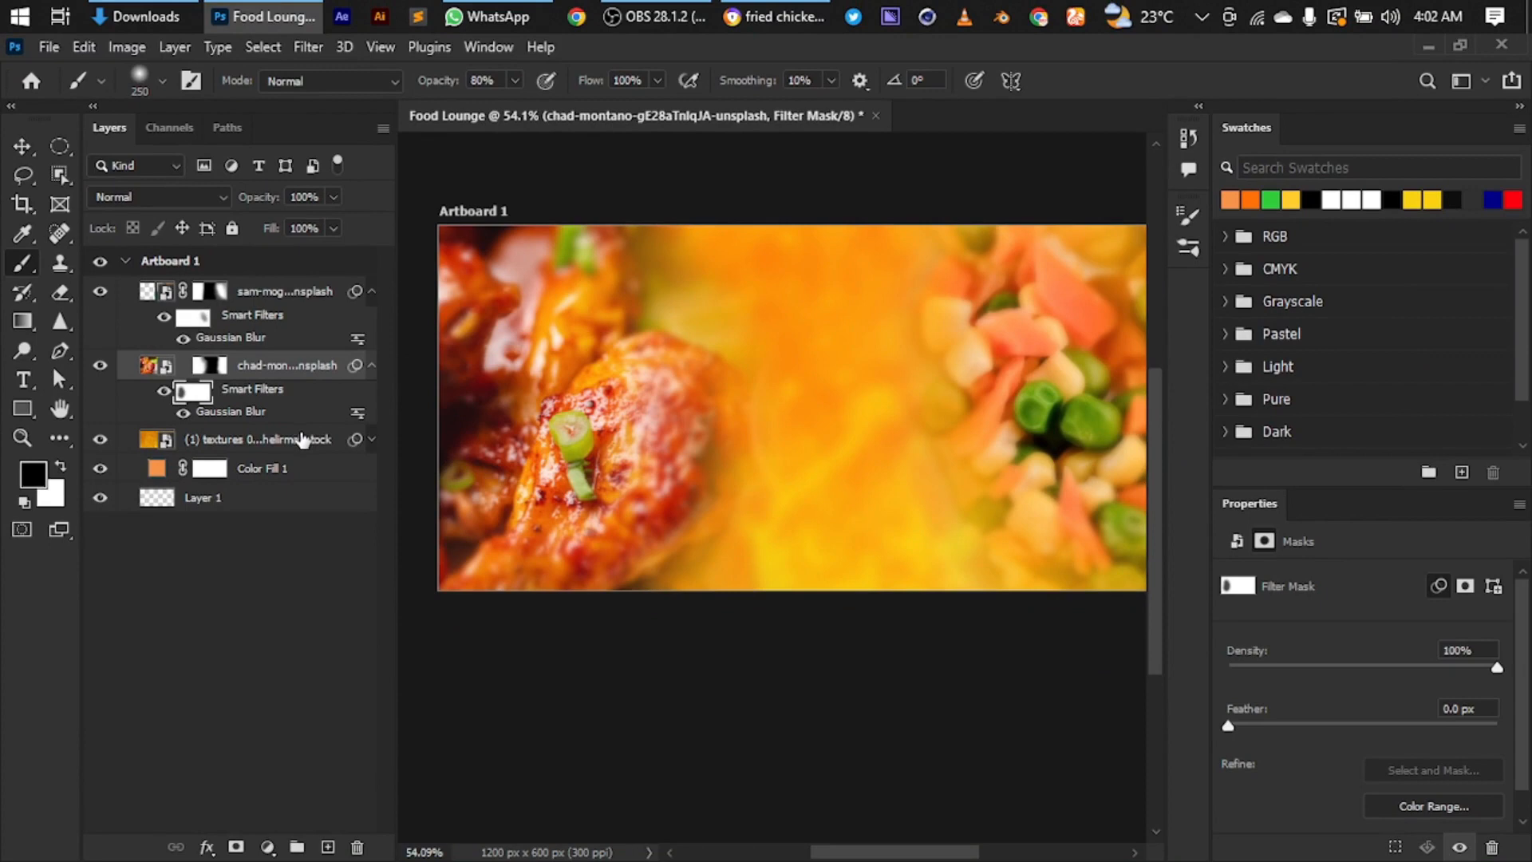
- Toggle the fried chicken layer's filter mask off and on to compare the chicken with and without the masked blur
shift+click(191, 392)
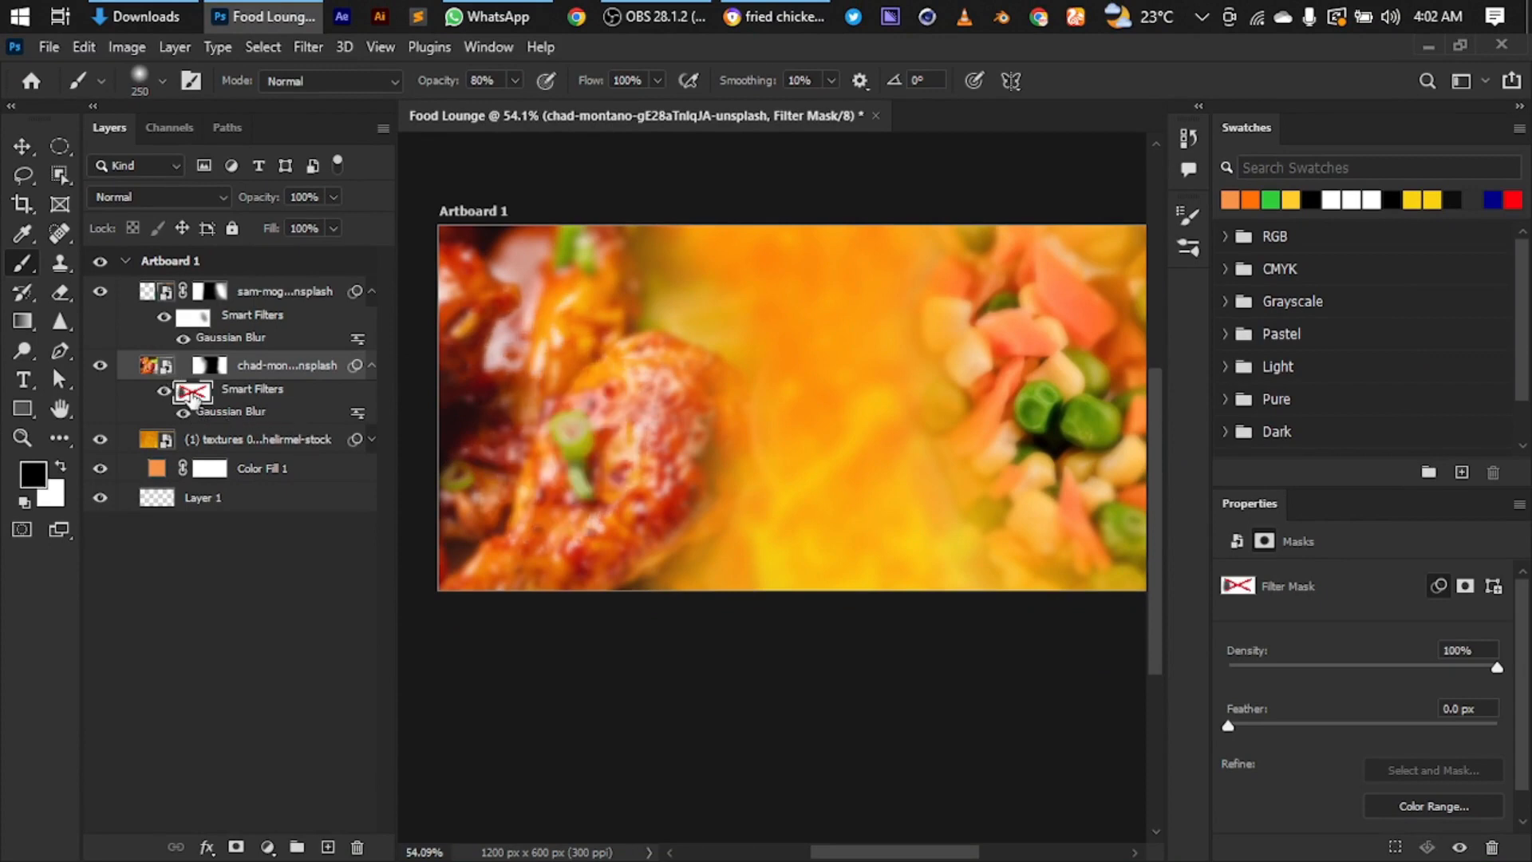
shift+click(192, 394)
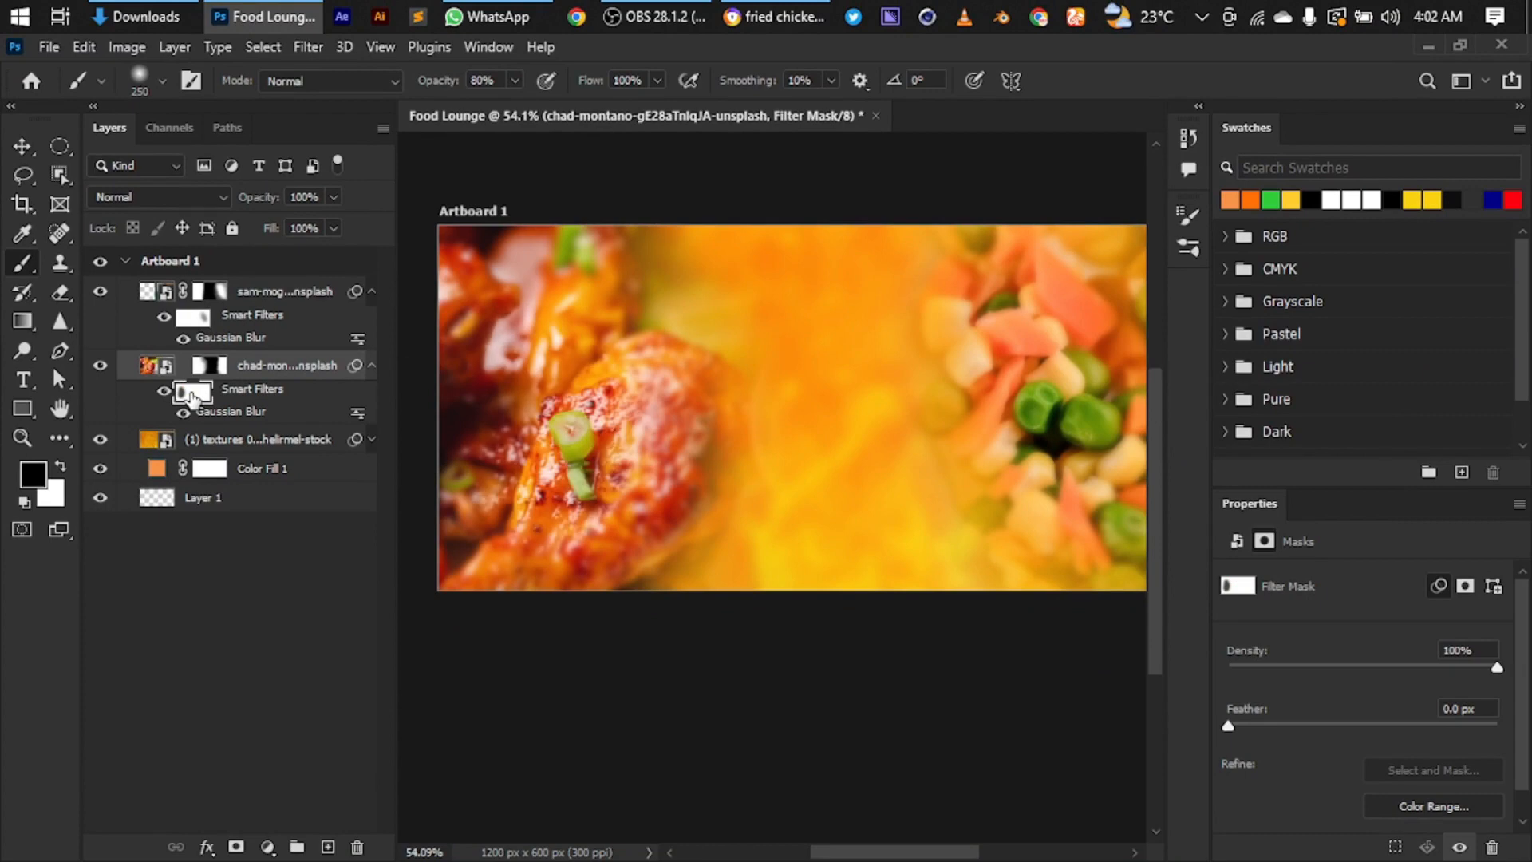
shift+click(191, 395)
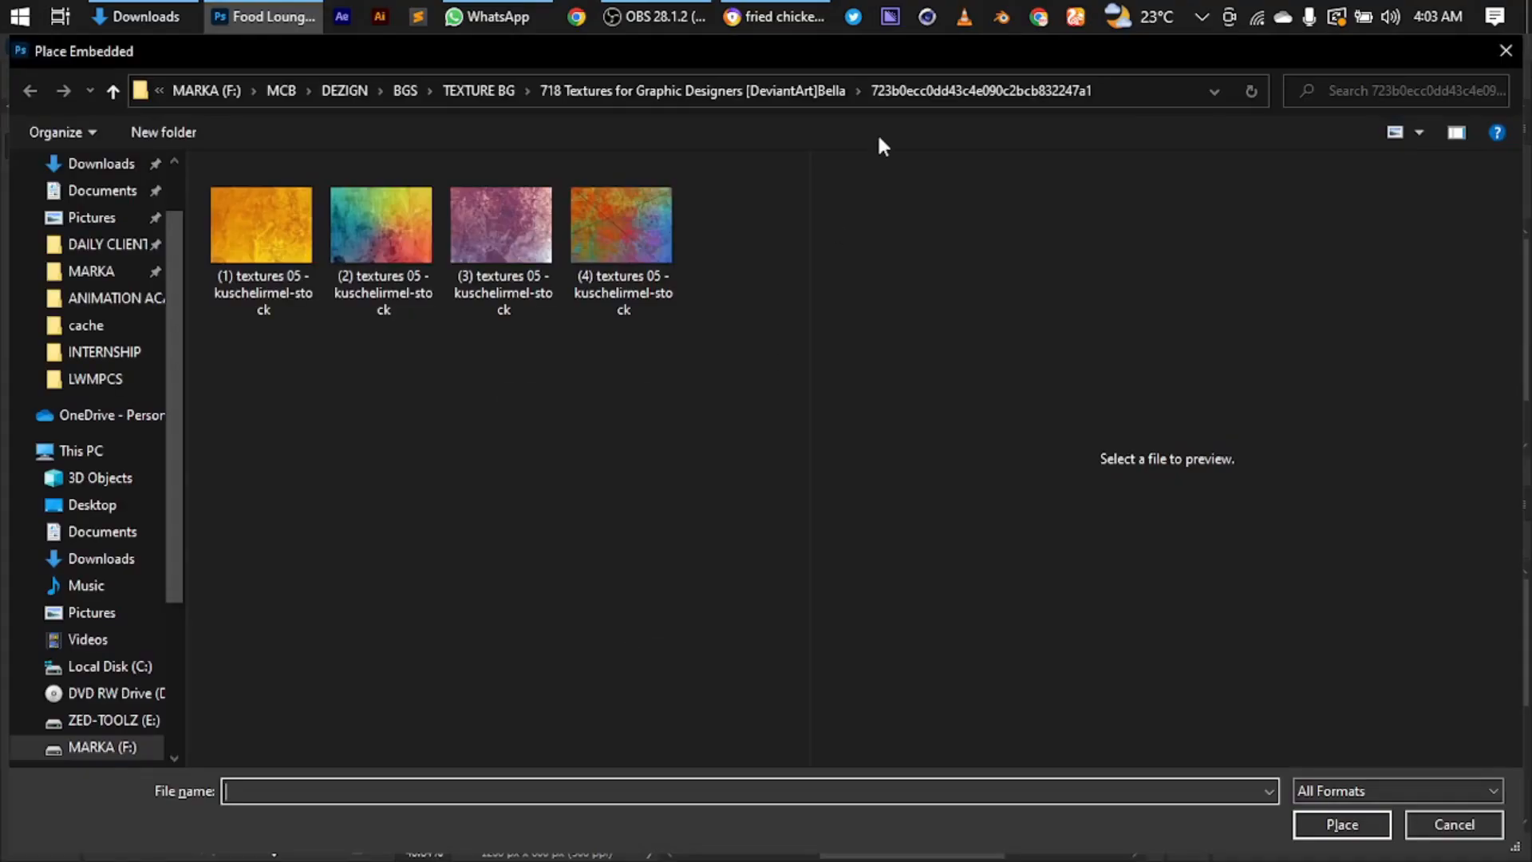
- While placing an embedded image, browse from the texture folders to the pattern background folder and preview its black-and-white music-note pattern
click(858, 90)
scroll(922, 463, down, 8)
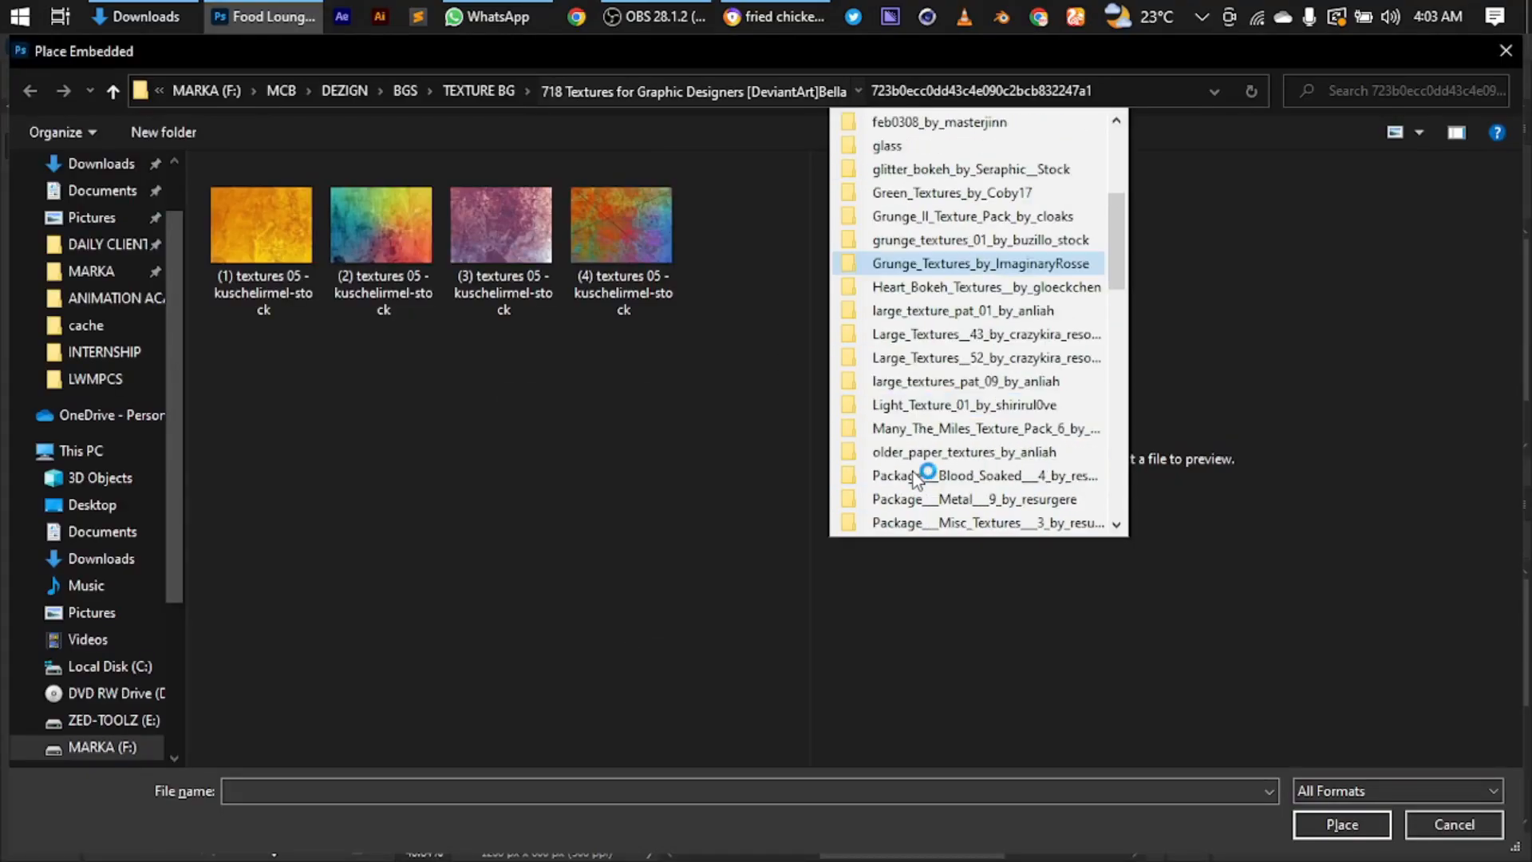
scroll(926, 447, down, 10)
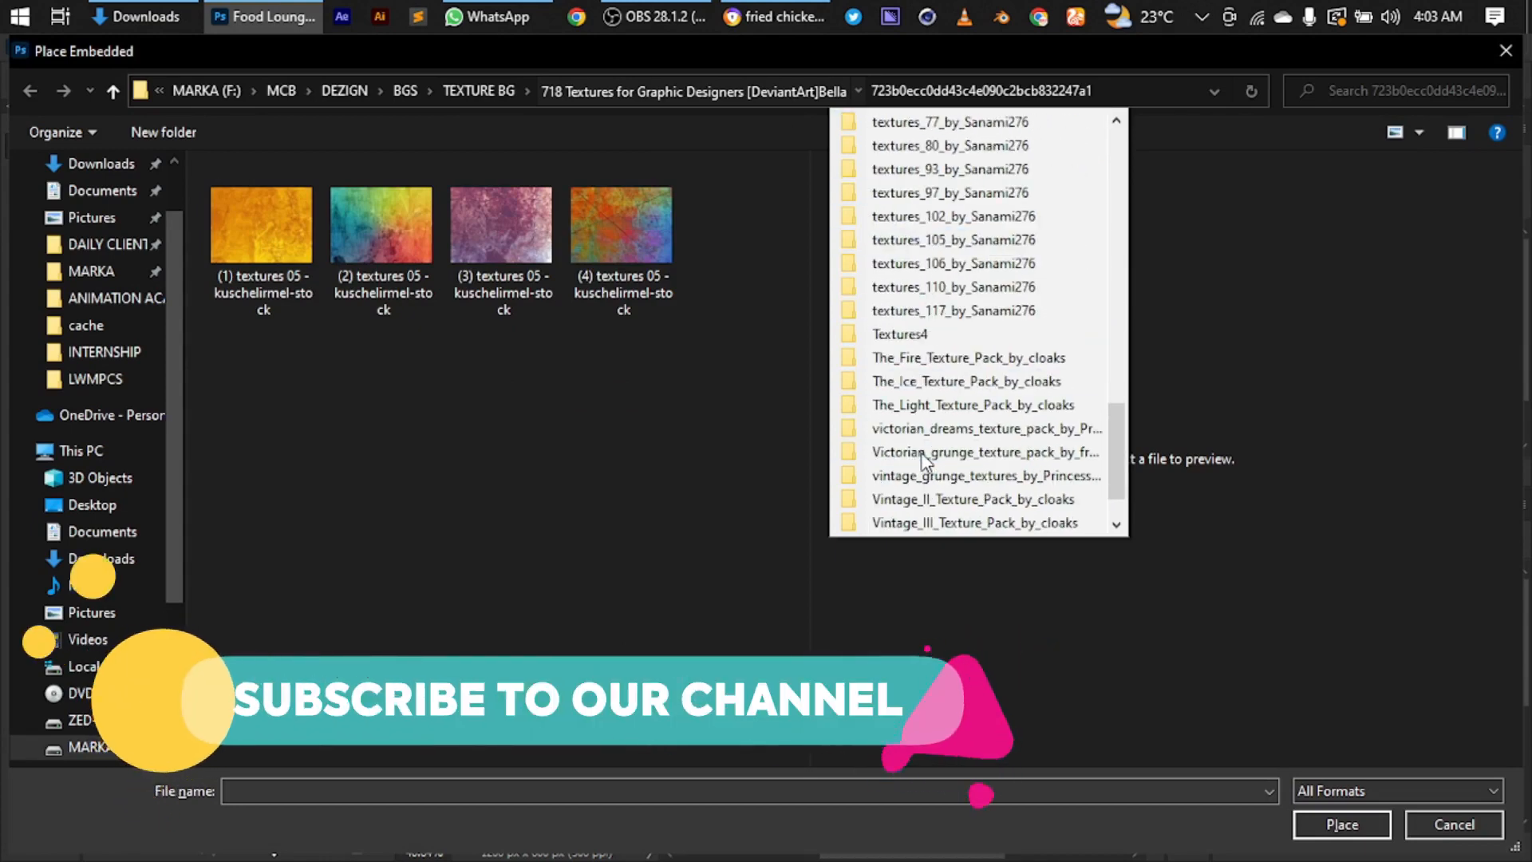
click(559, 90)
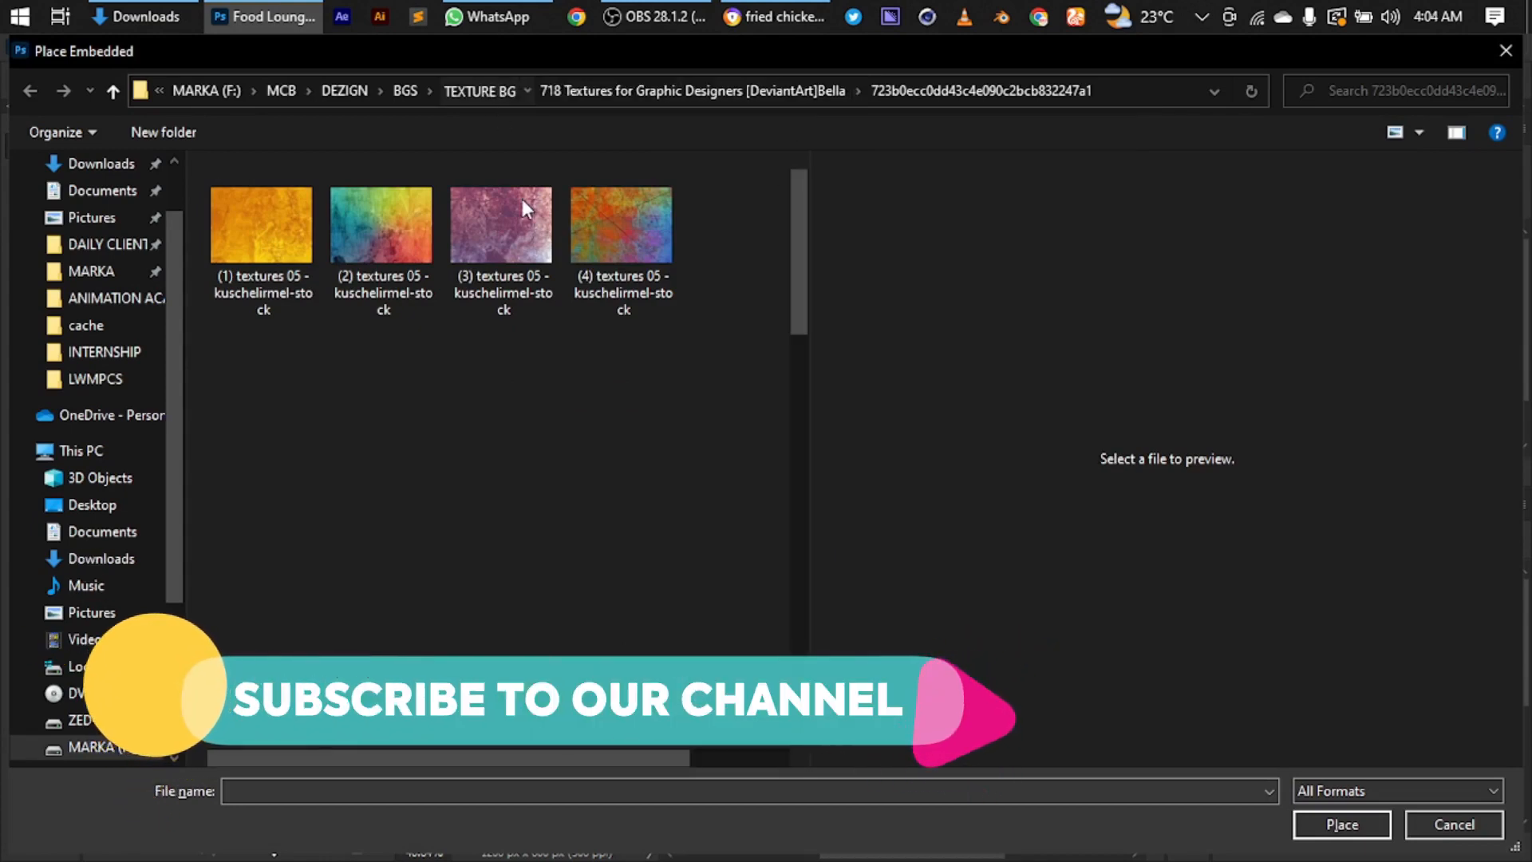
click(479, 91)
click(496, 91)
click(571, 385)
click(553, 662)
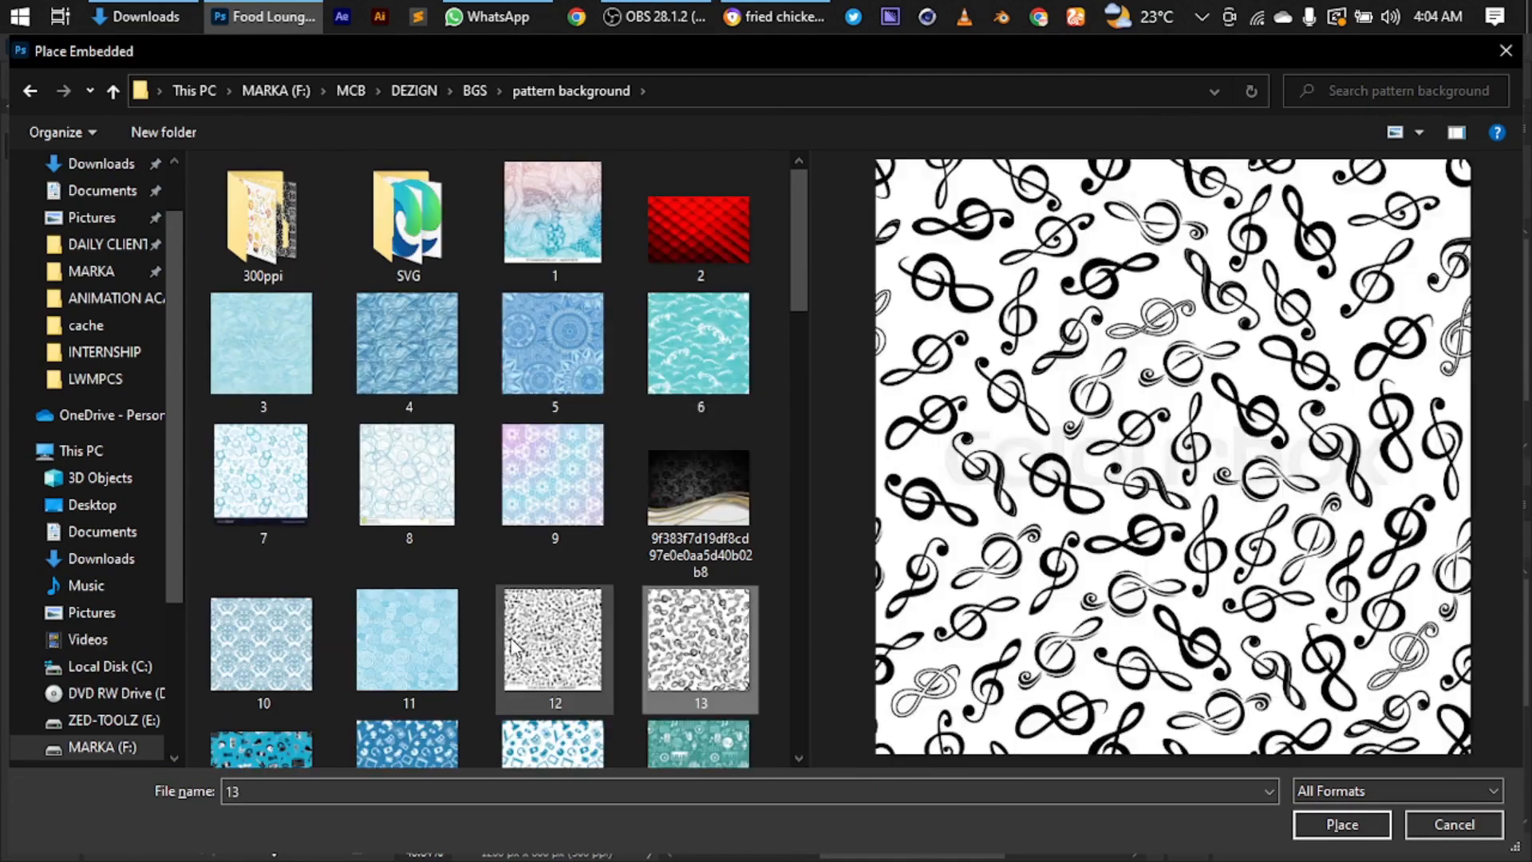
- Place the vegetable pattern image from the 300ppi folder and enlarge it to 40.23% so it covers the whole artboard
double_click(272, 233)
click(383, 231)
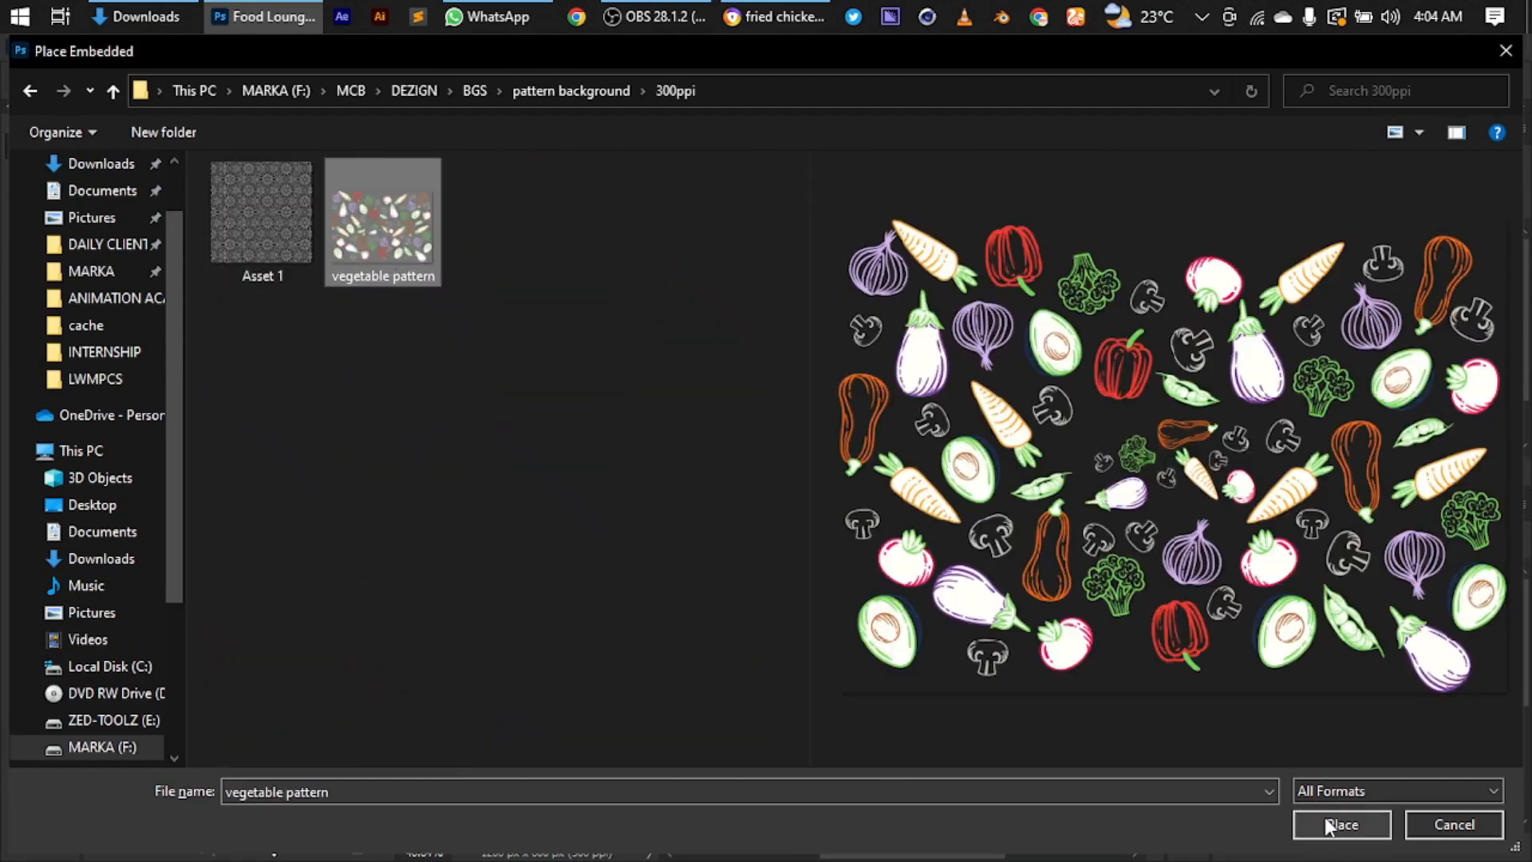
click(1324, 817)
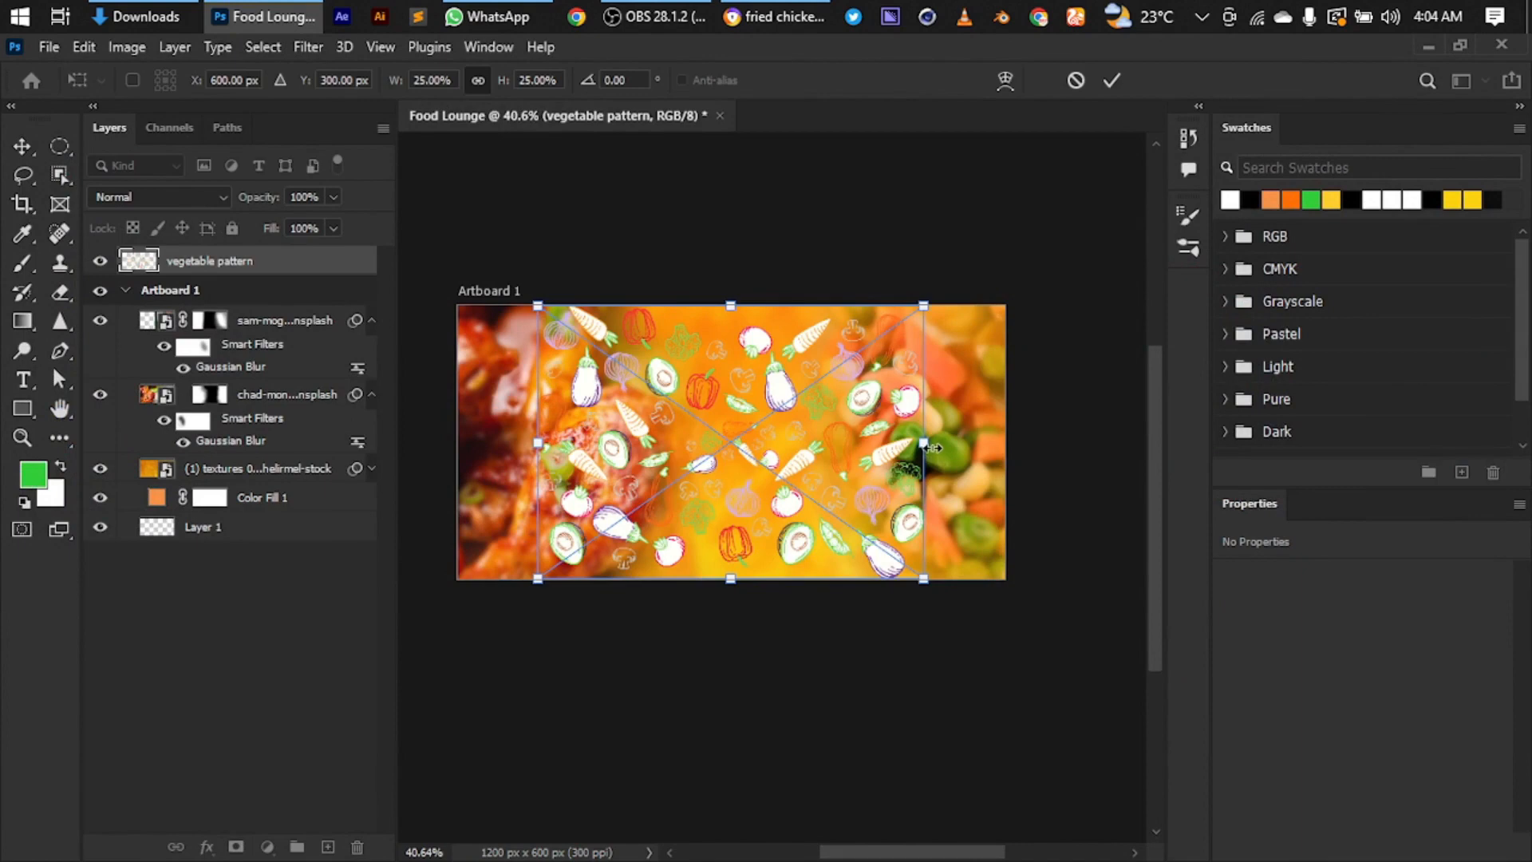
drag(925, 445, 1044, 466)
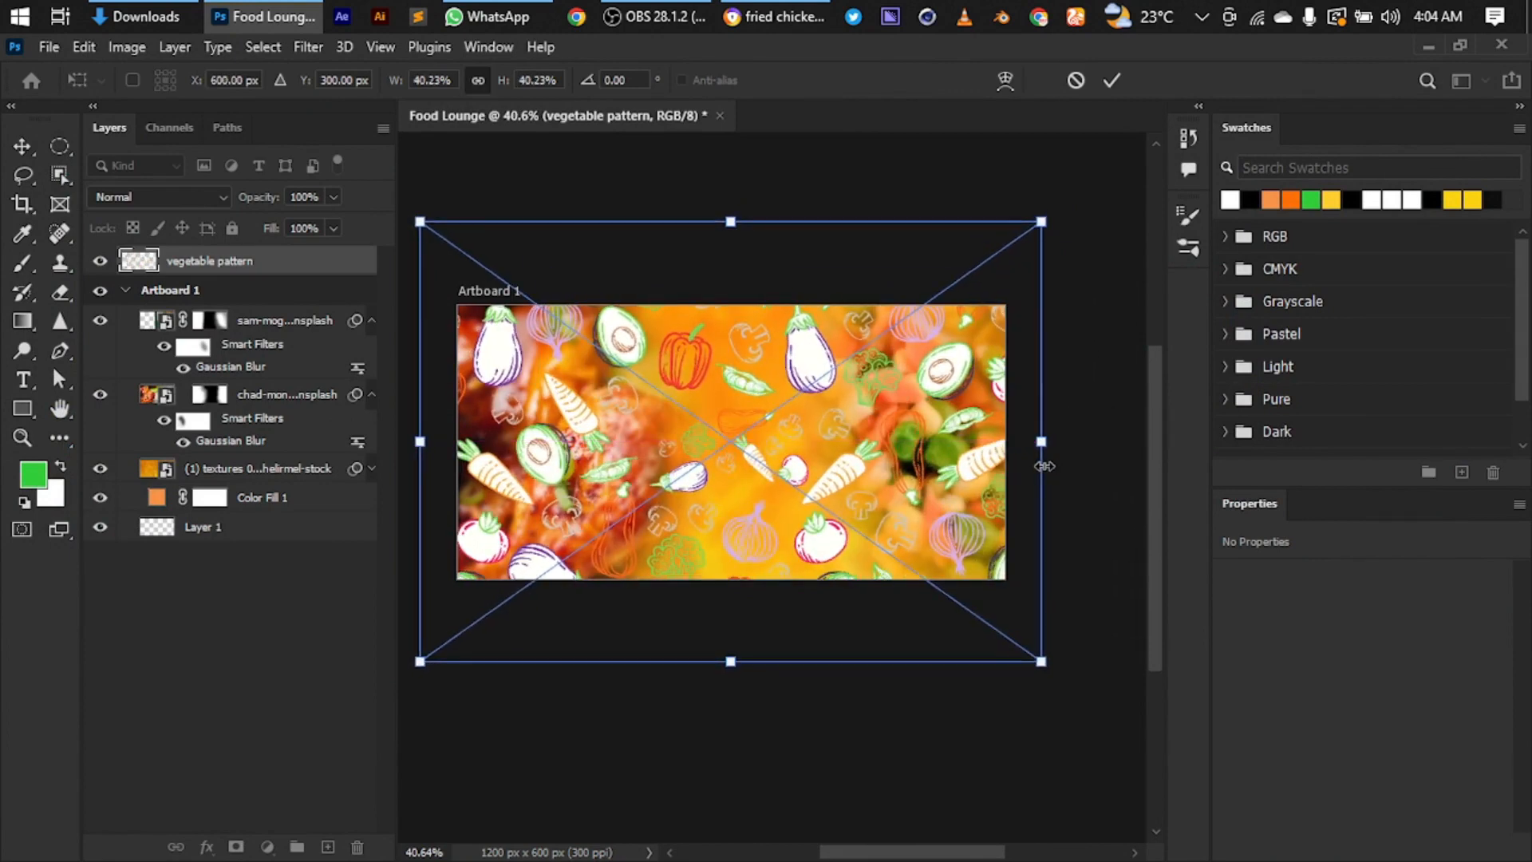
key(Return)
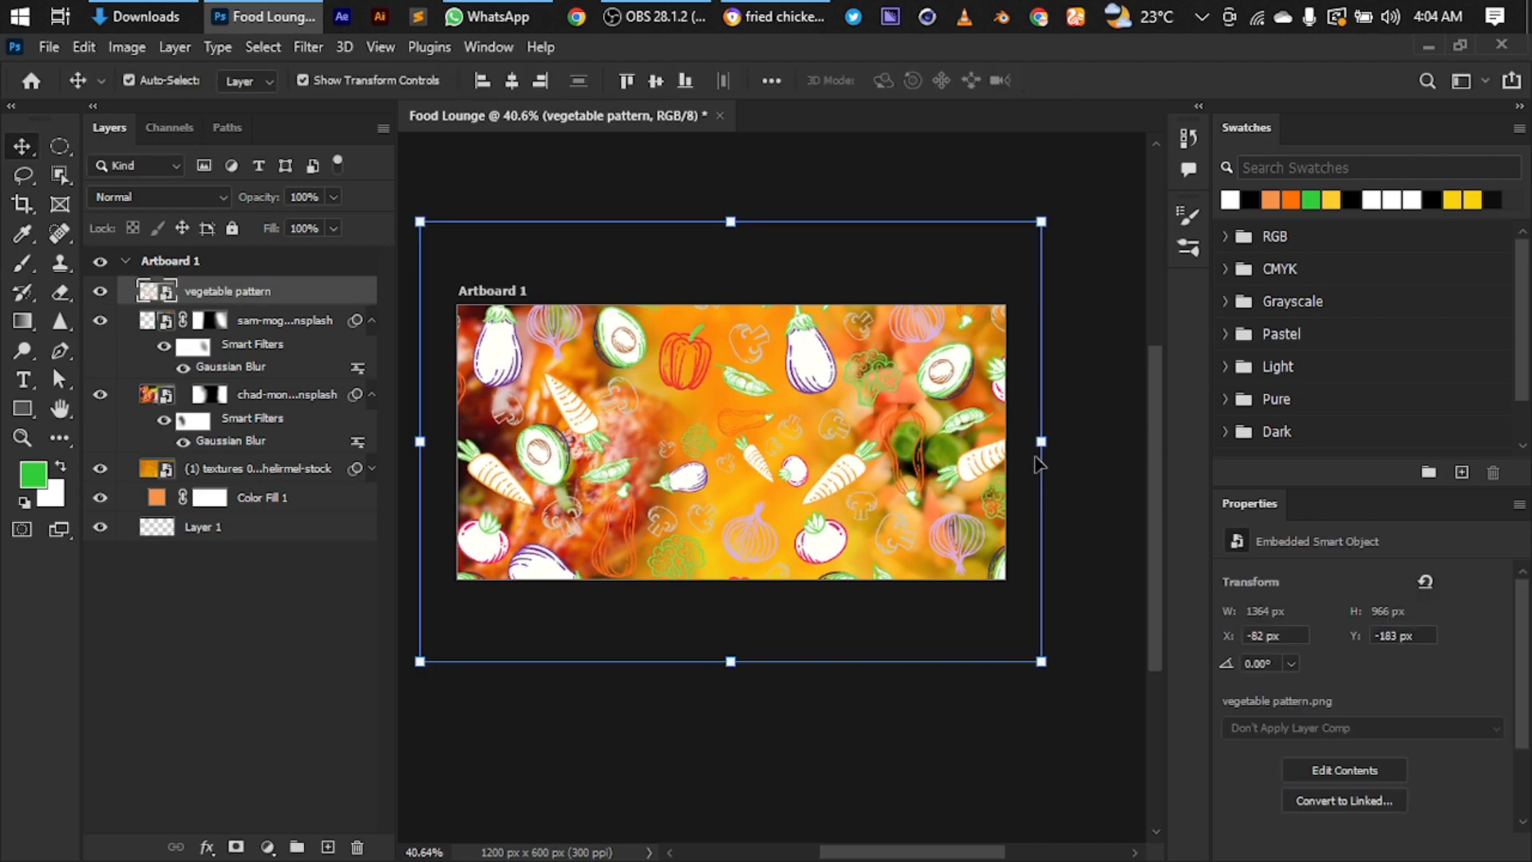
- Apply Hue/Saturation to the vegetable pattern layer with saturation -100 and lightness -35
key(ctrl)
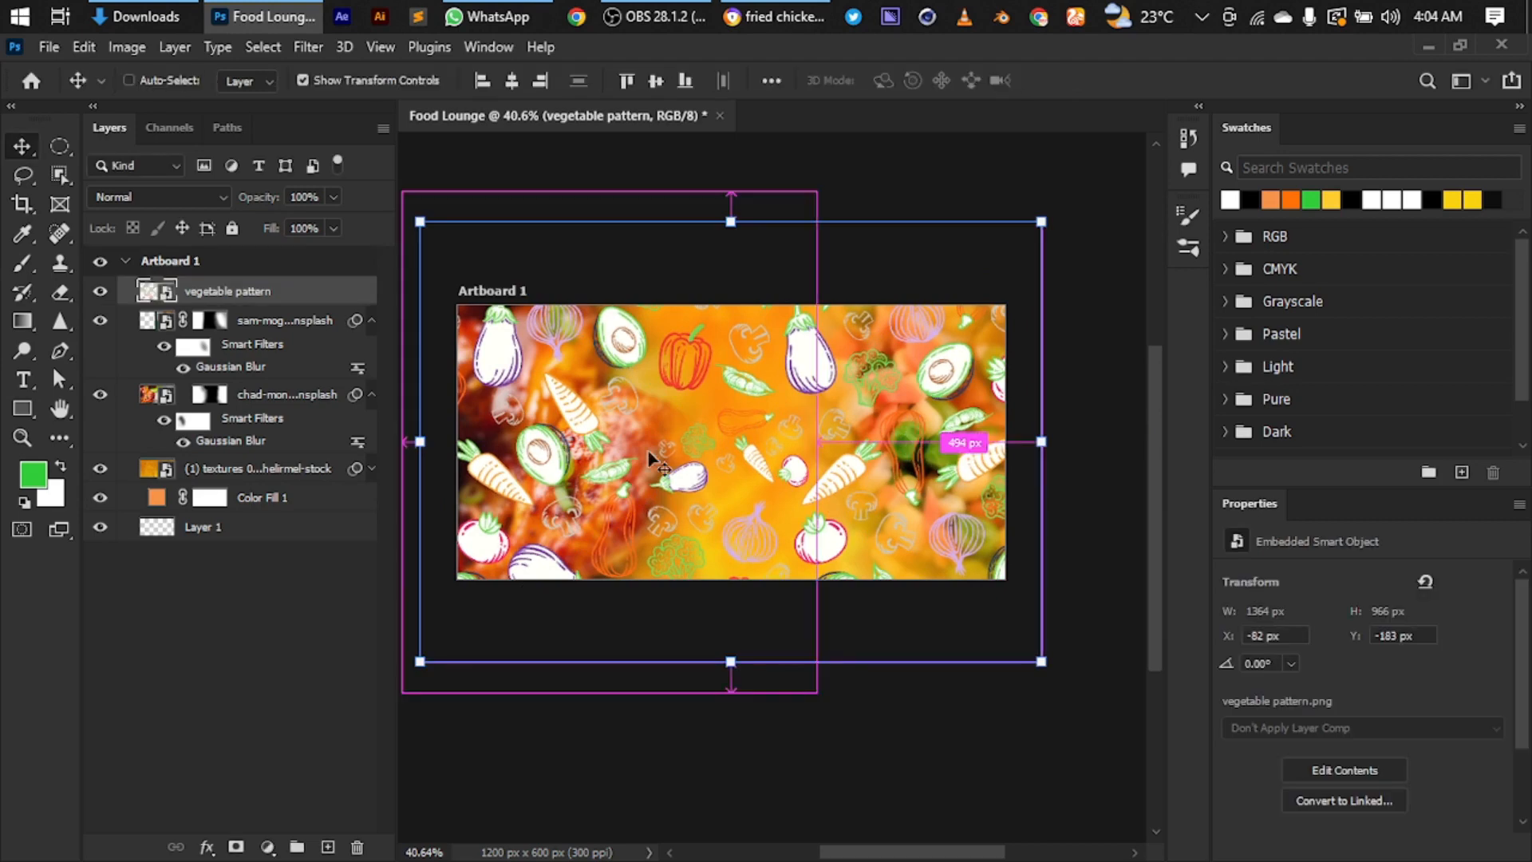
key(ctrl+u)
drag(813, 151, 1388, 222)
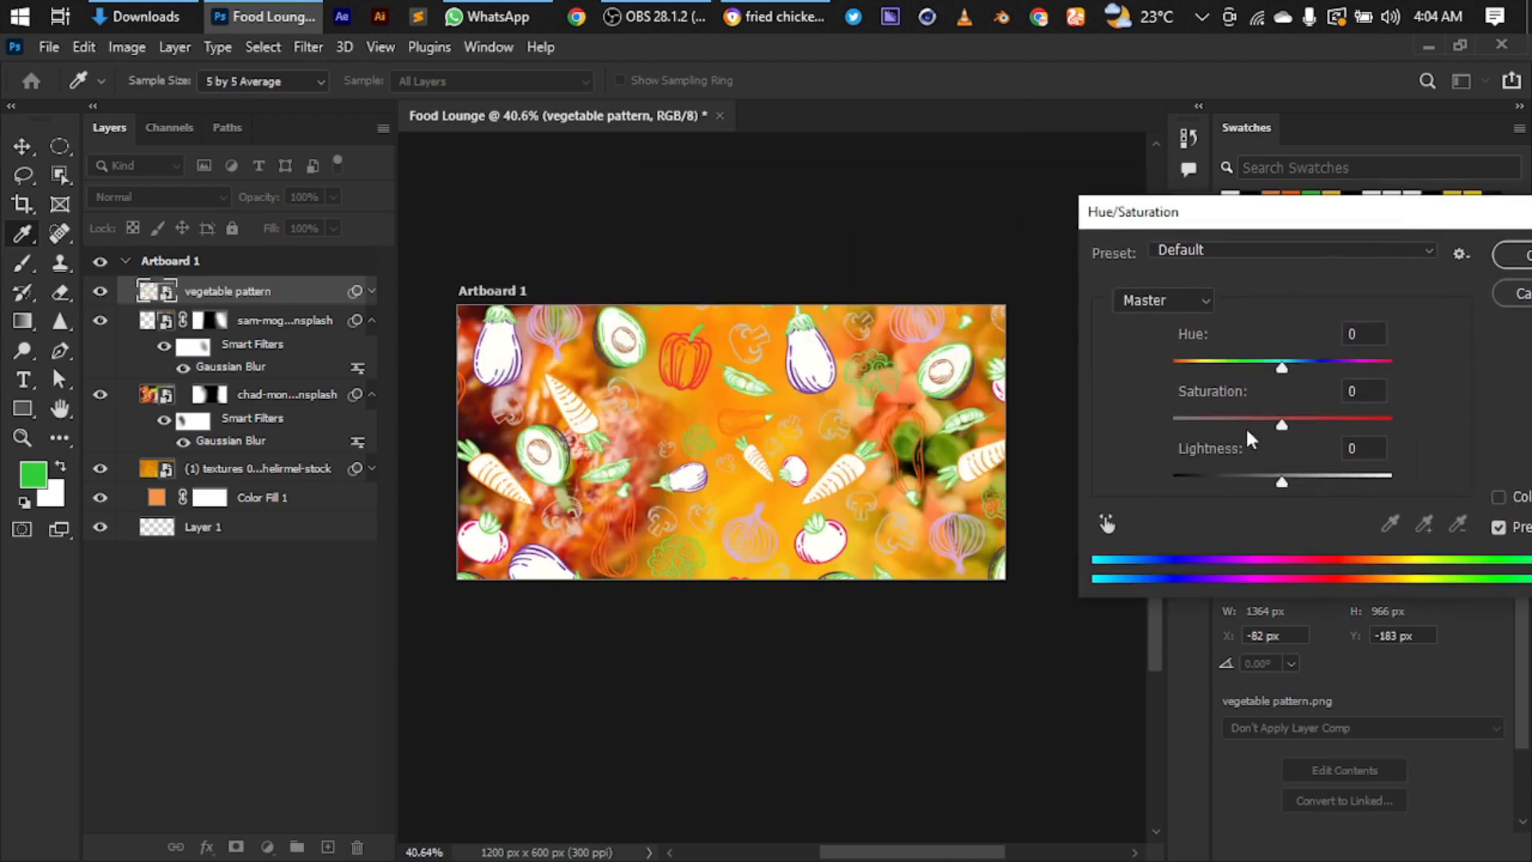
drag(1282, 421, 1103, 420)
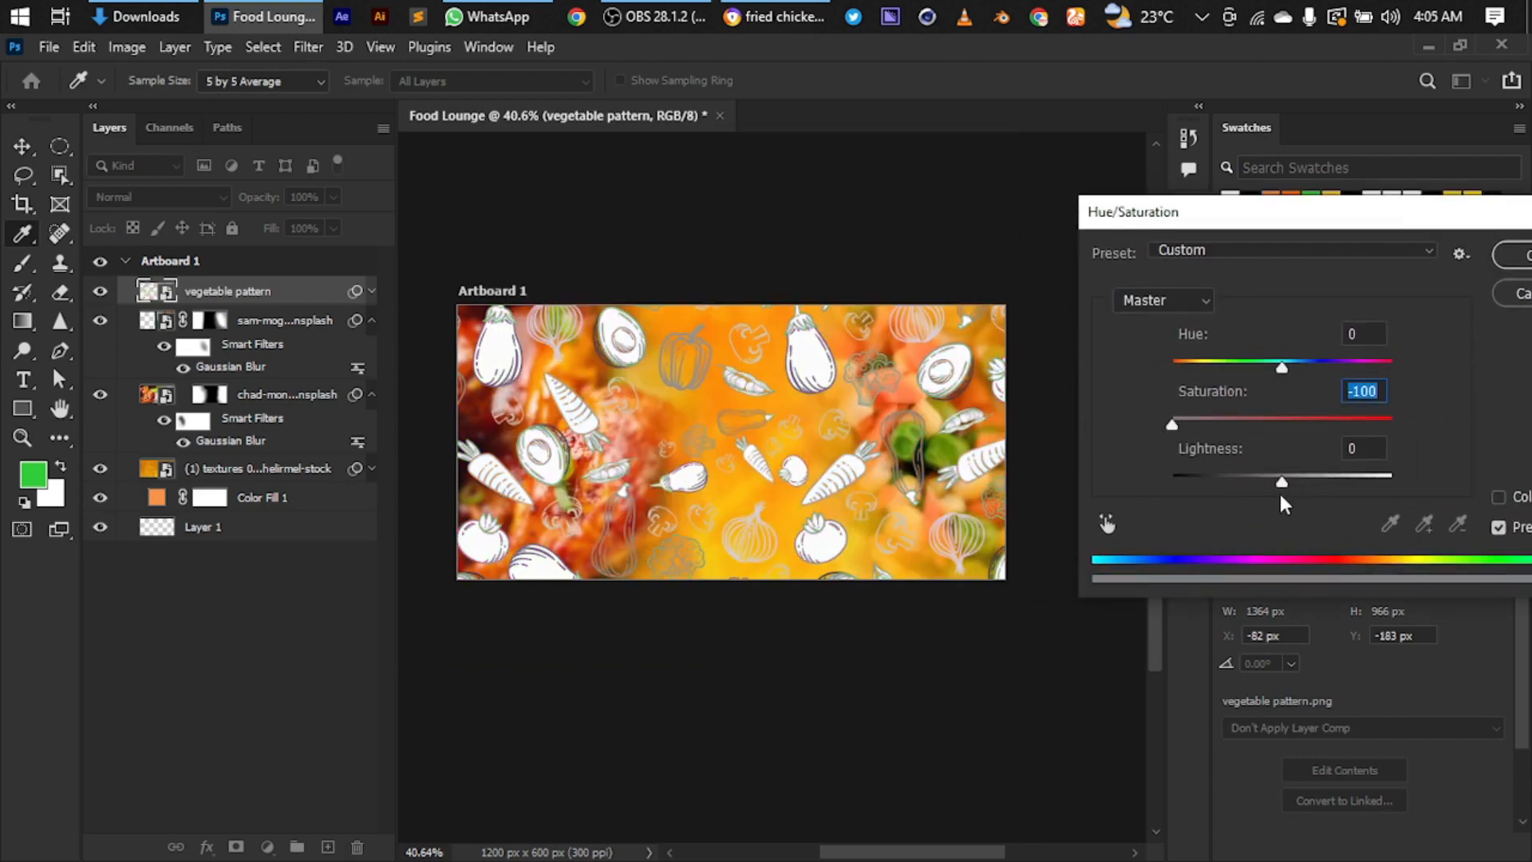
drag(1279, 484, 1248, 500)
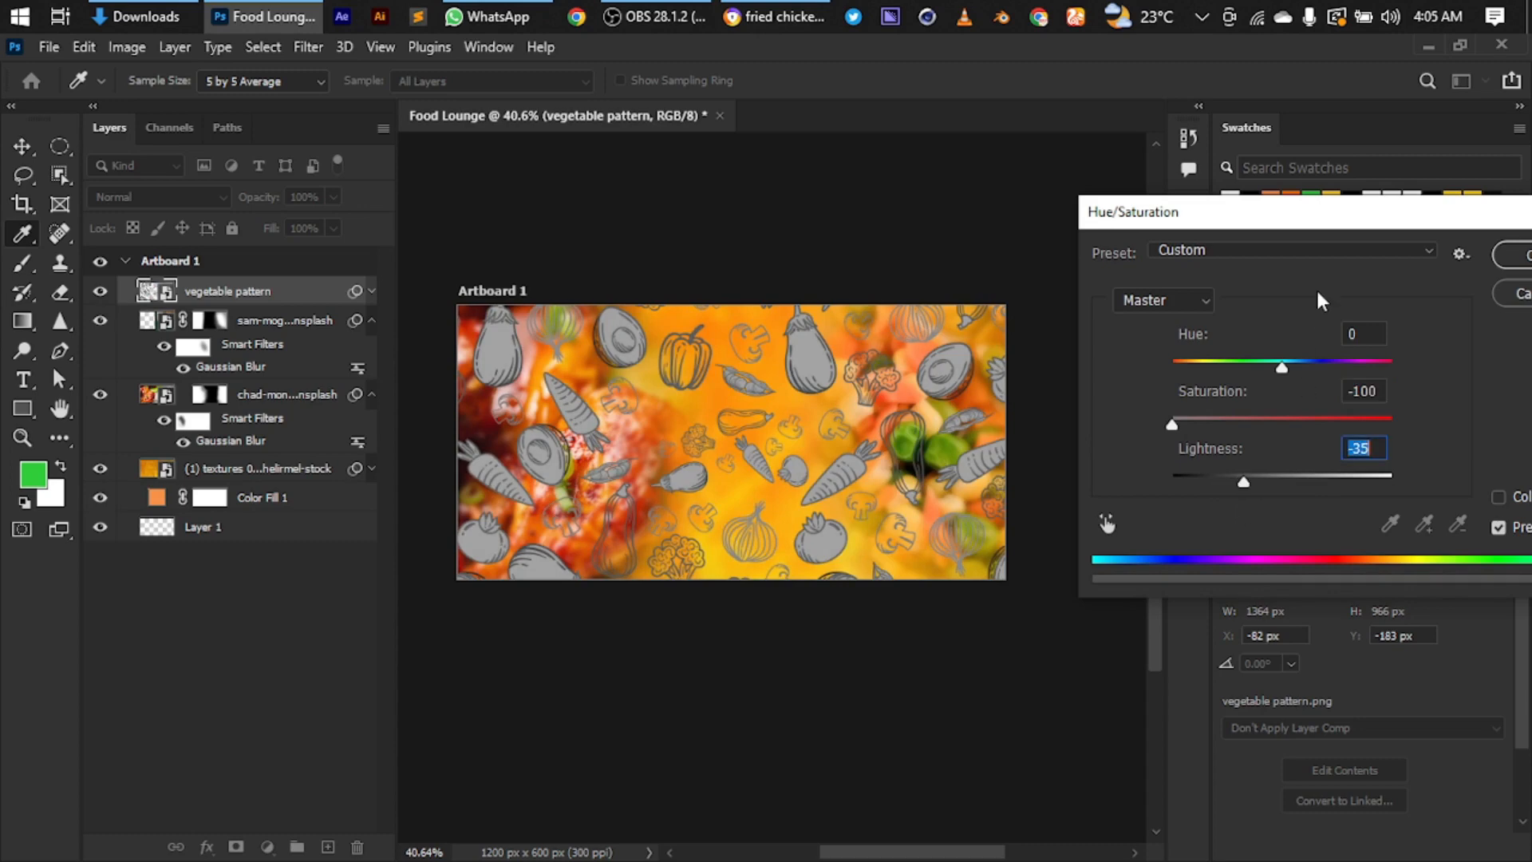
drag(1318, 222, 1024, 262)
click(1239, 292)
- Set the vegetable pattern layer's blend mode to Color Dodge and its opacity to 36%
click(120, 197)
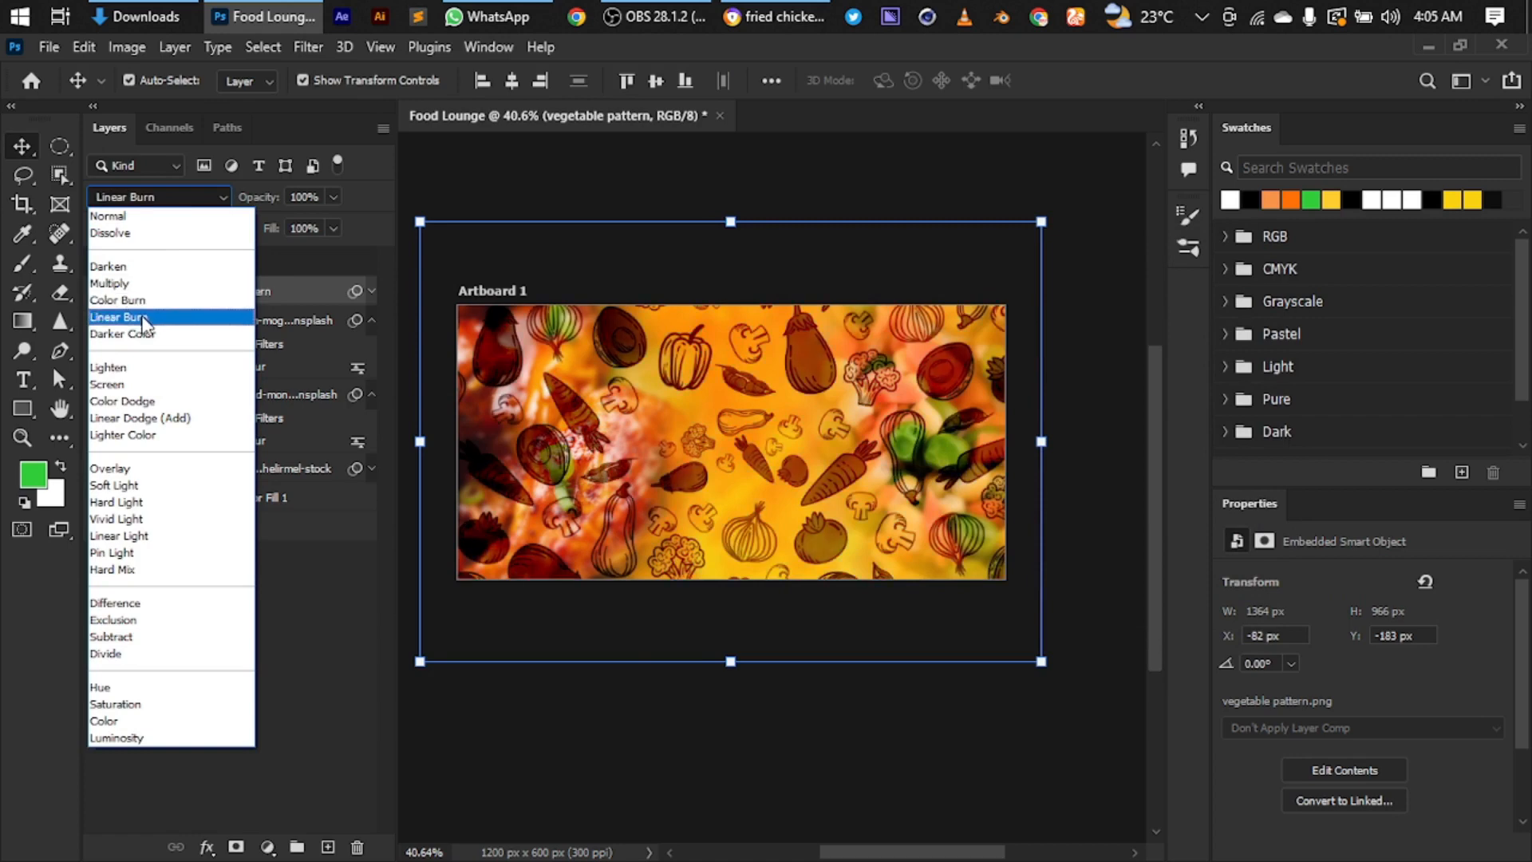
click(148, 400)
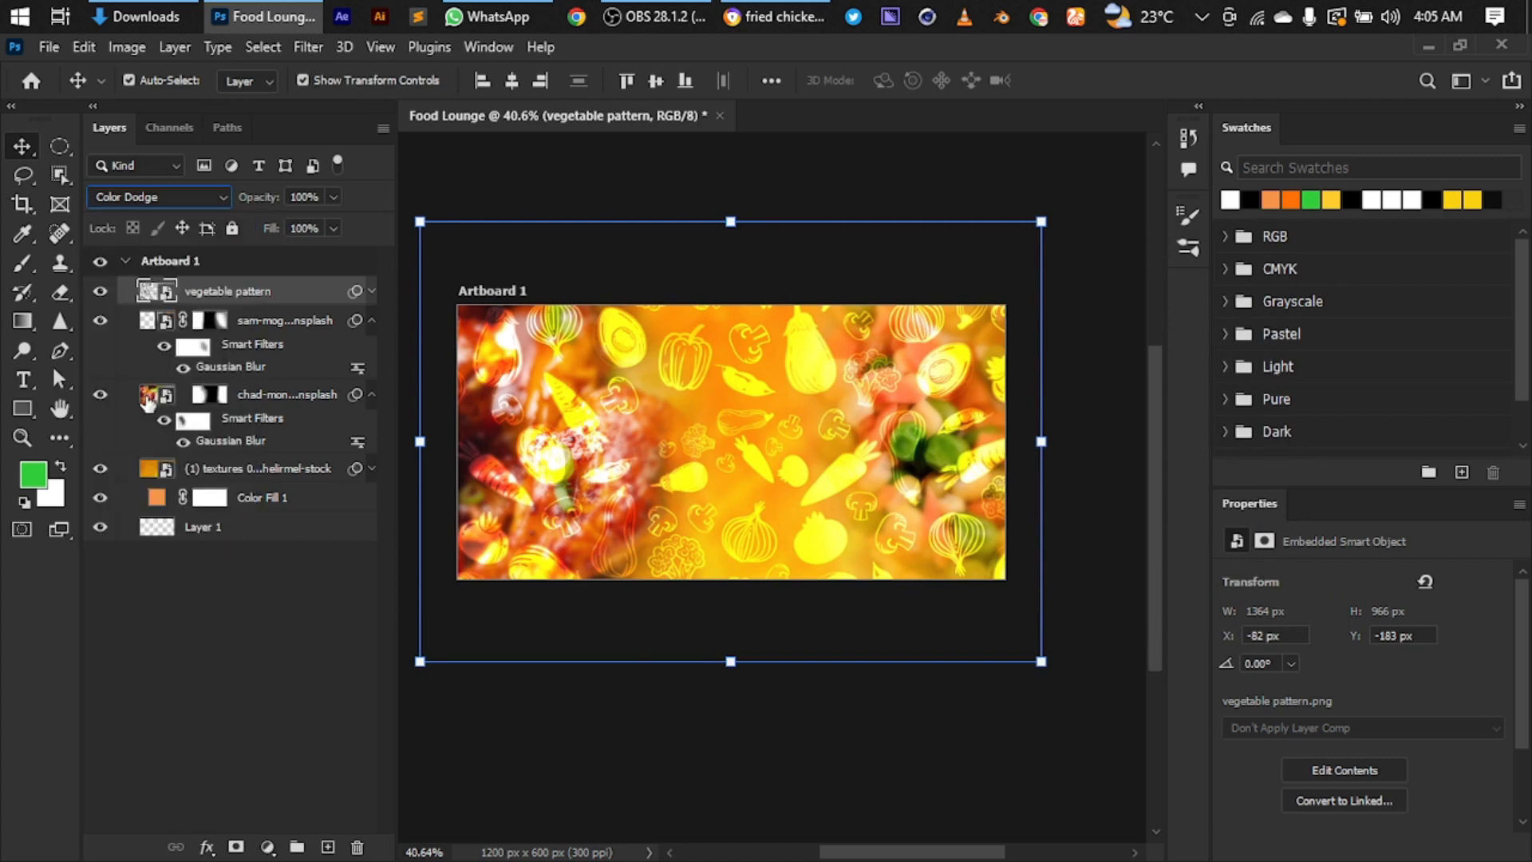
click(285, 612)
click(257, 290)
mouse_move(249, 204)
mouse_down()
mouse_move(221, 214)
mouse_move(263, 199)
mouse_up()
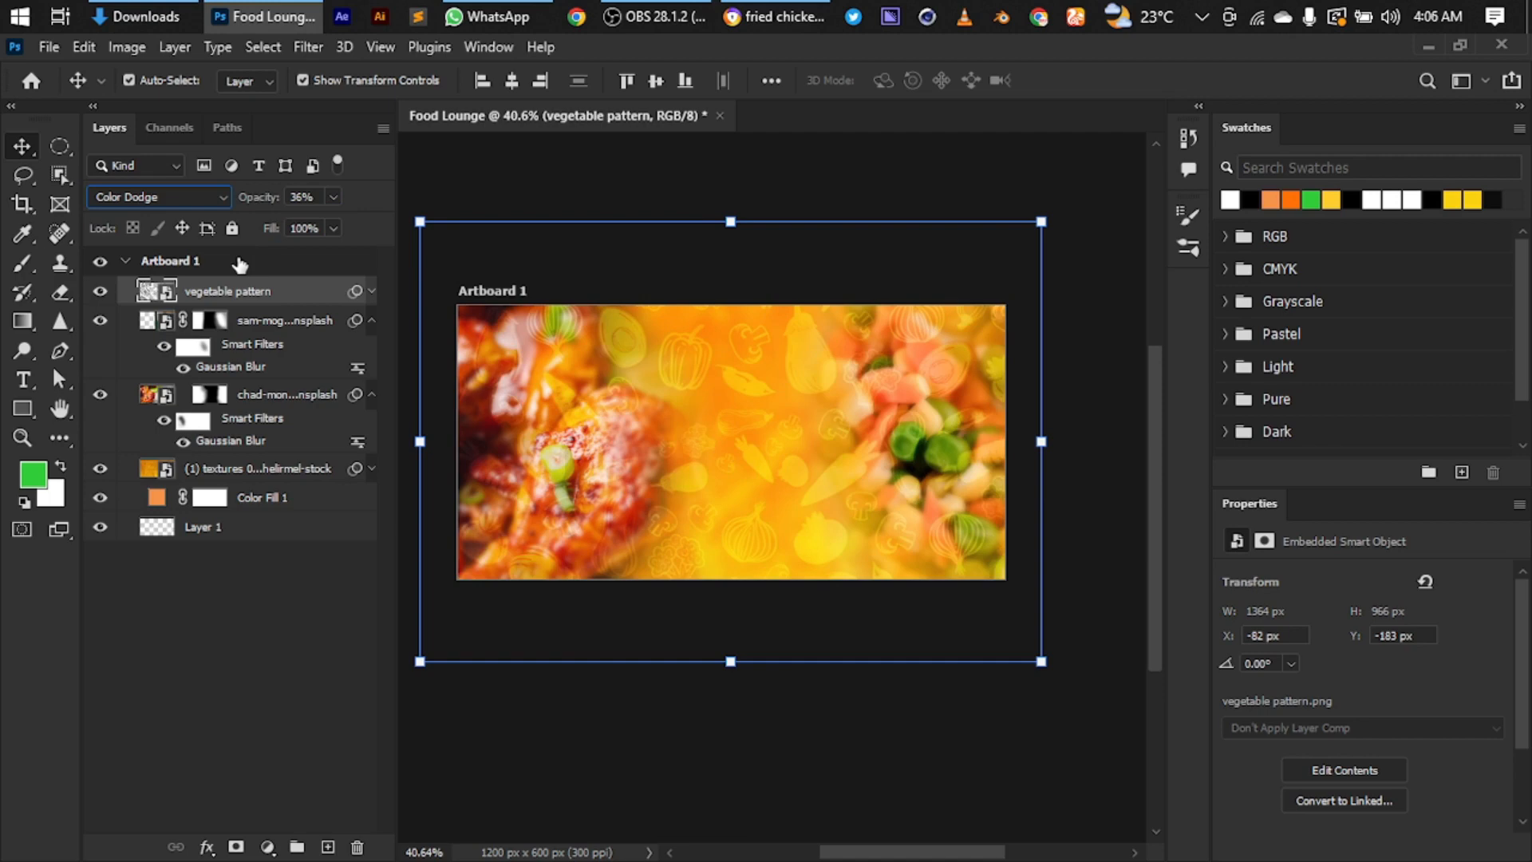
click(308, 615)
key(ctrl+0)
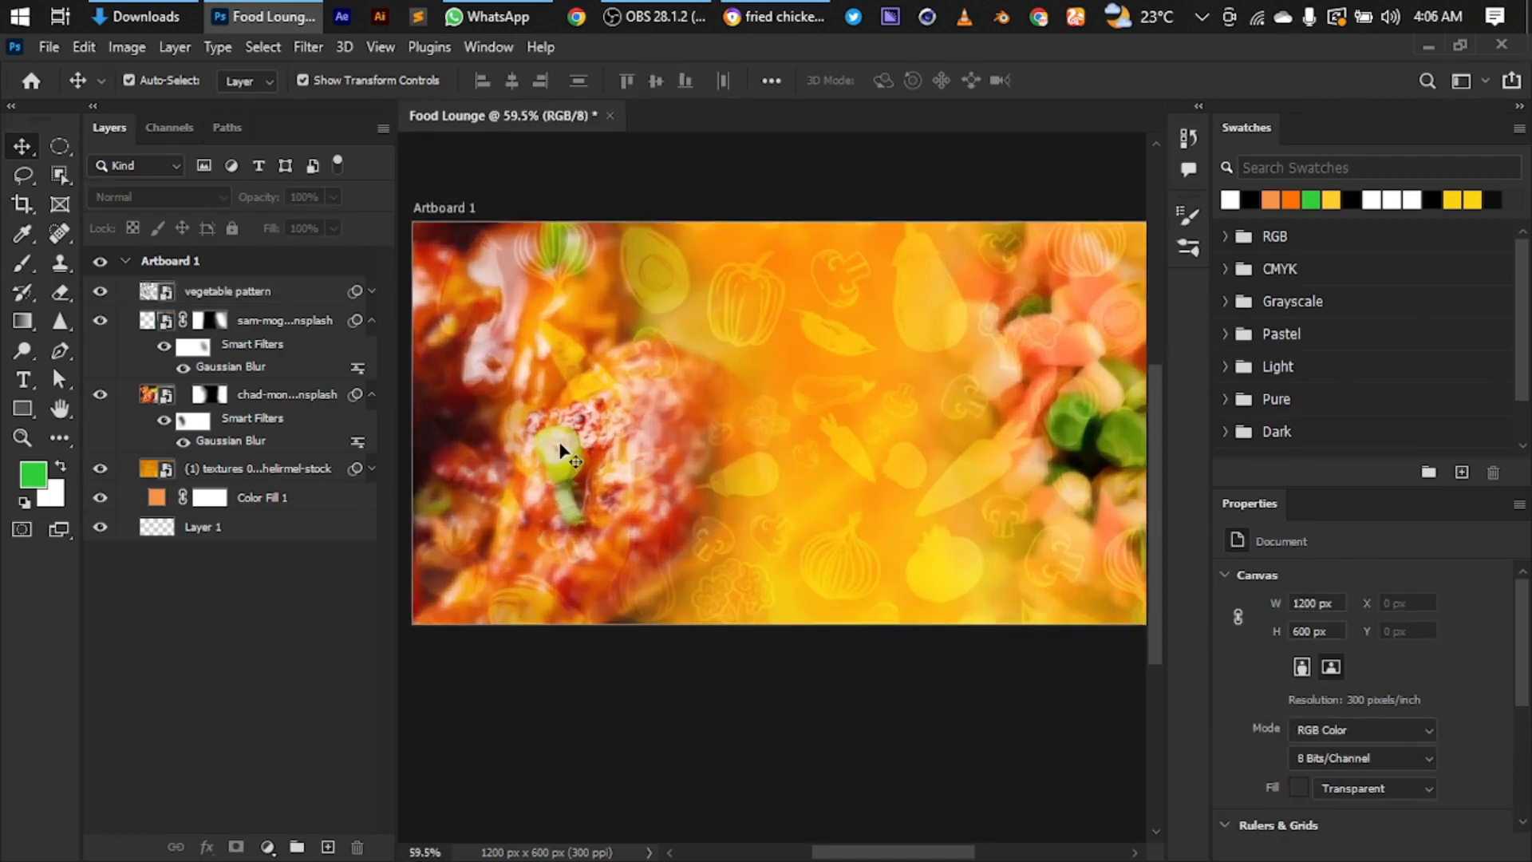
scroll(560, 446, down, 2)
scroll(501, 617, down, 1)
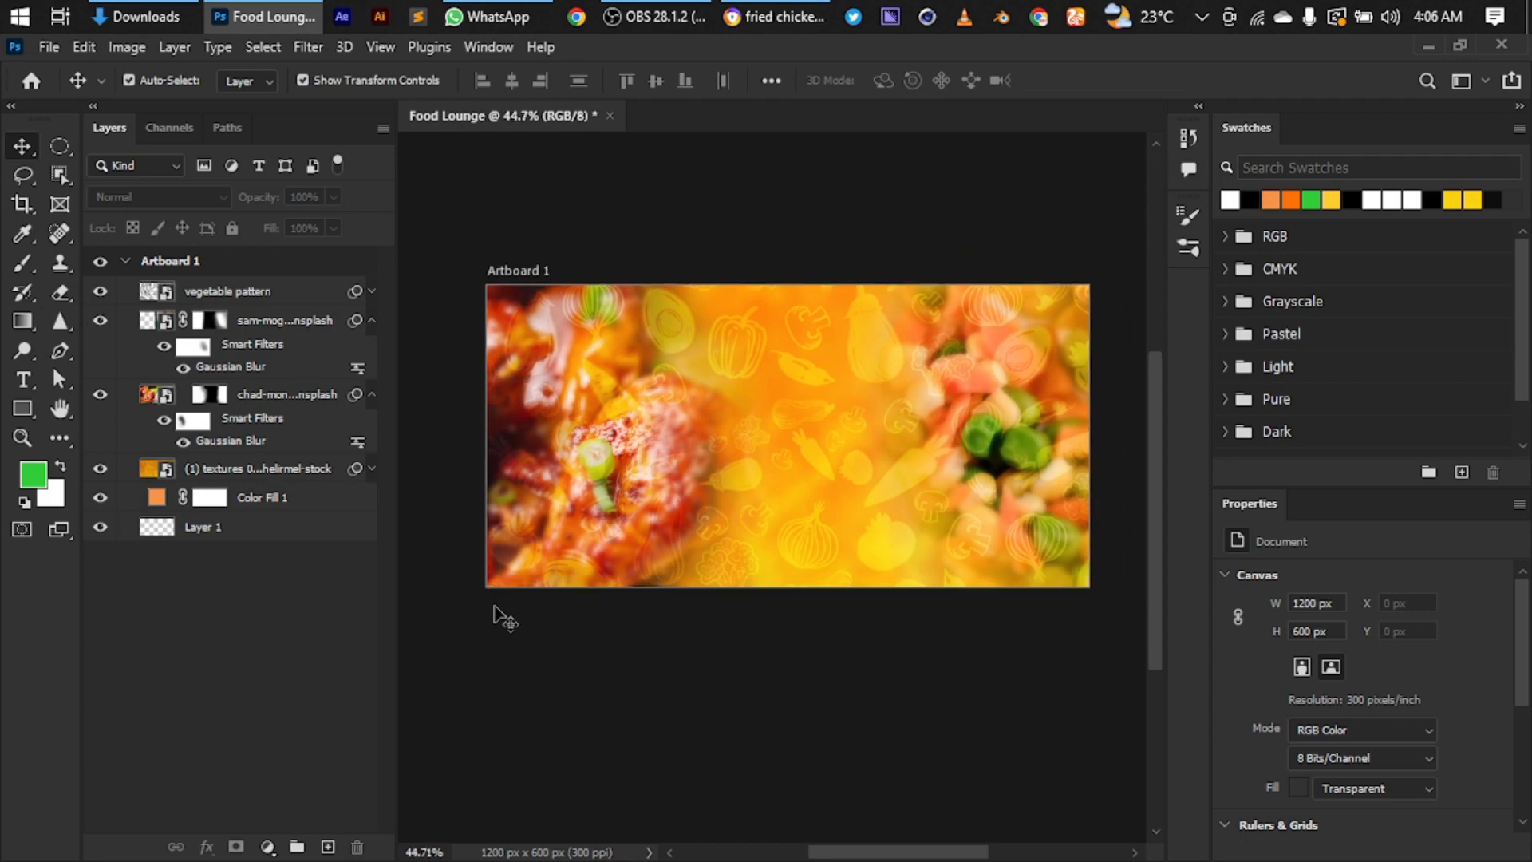
- Group all layers from the vegetable pattern down to Layer 1 and name the group bg
click(211, 296)
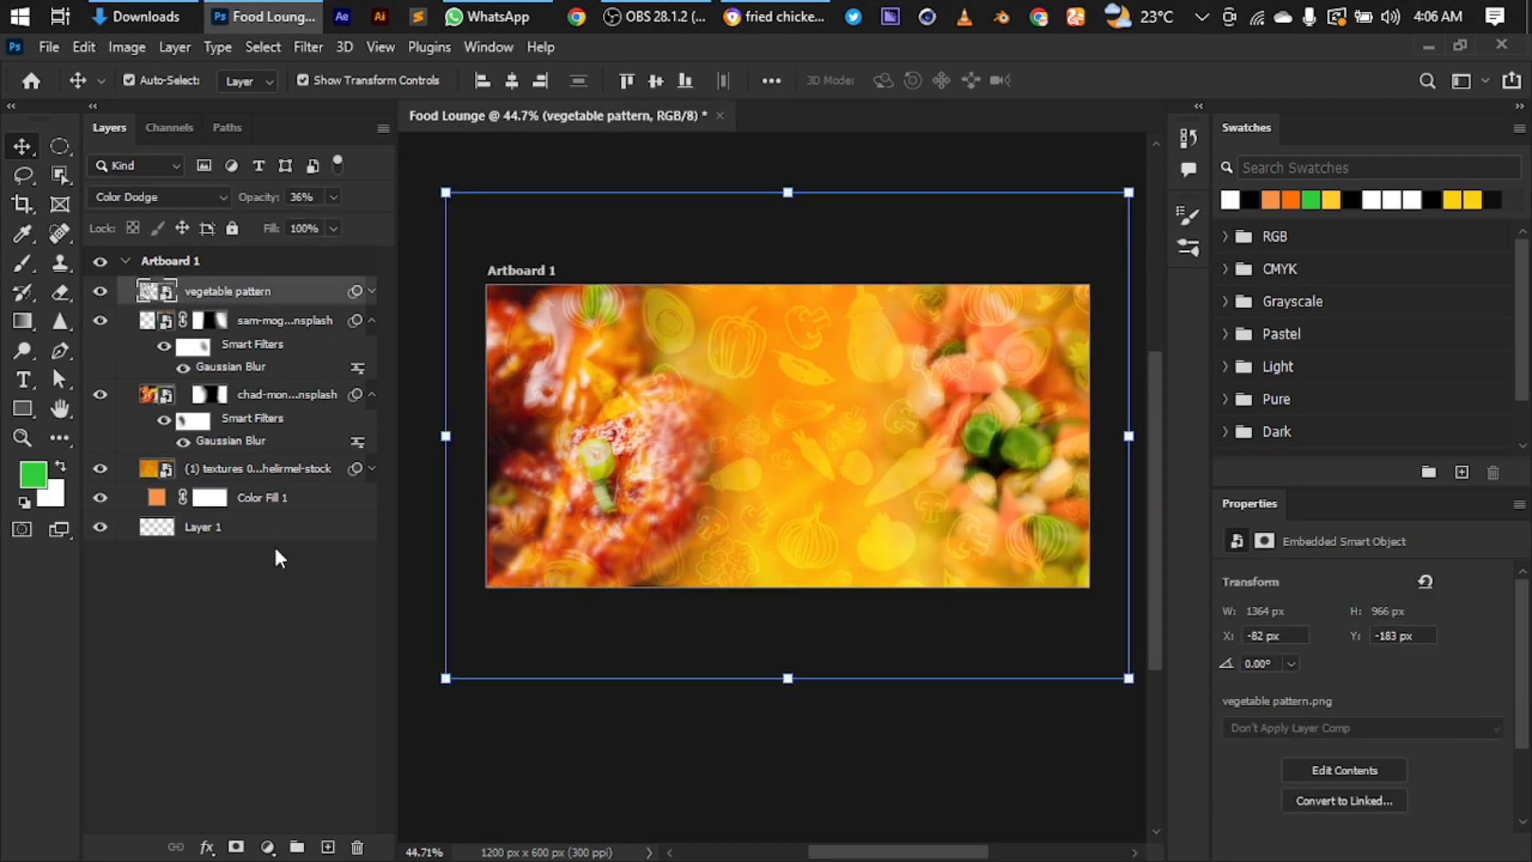
shift+click(275, 538)
key(ctrl+g)
double_click(201, 291)
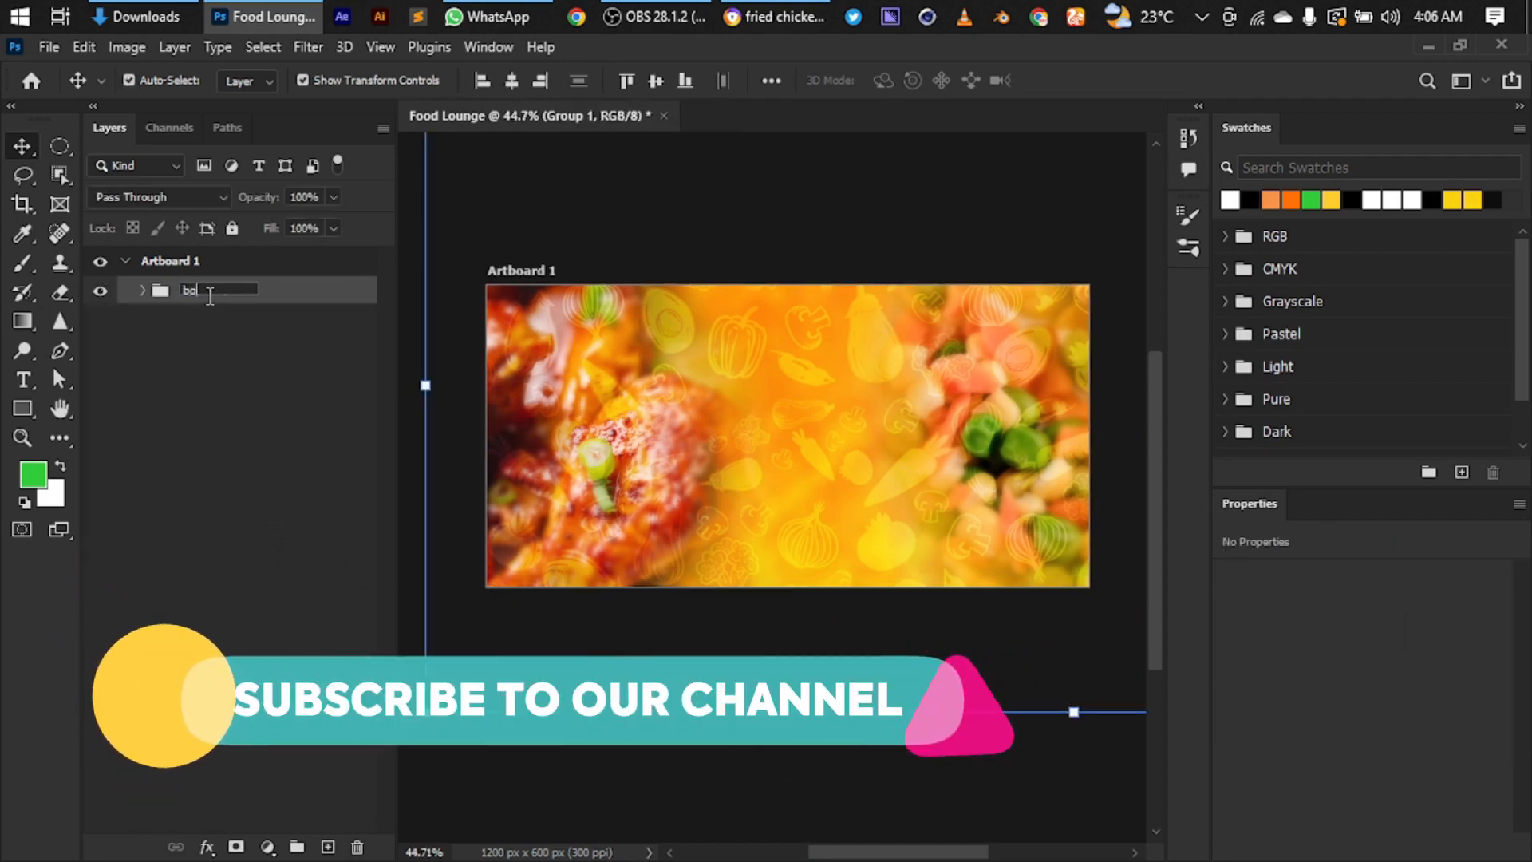
text(bg)
click(226, 386)
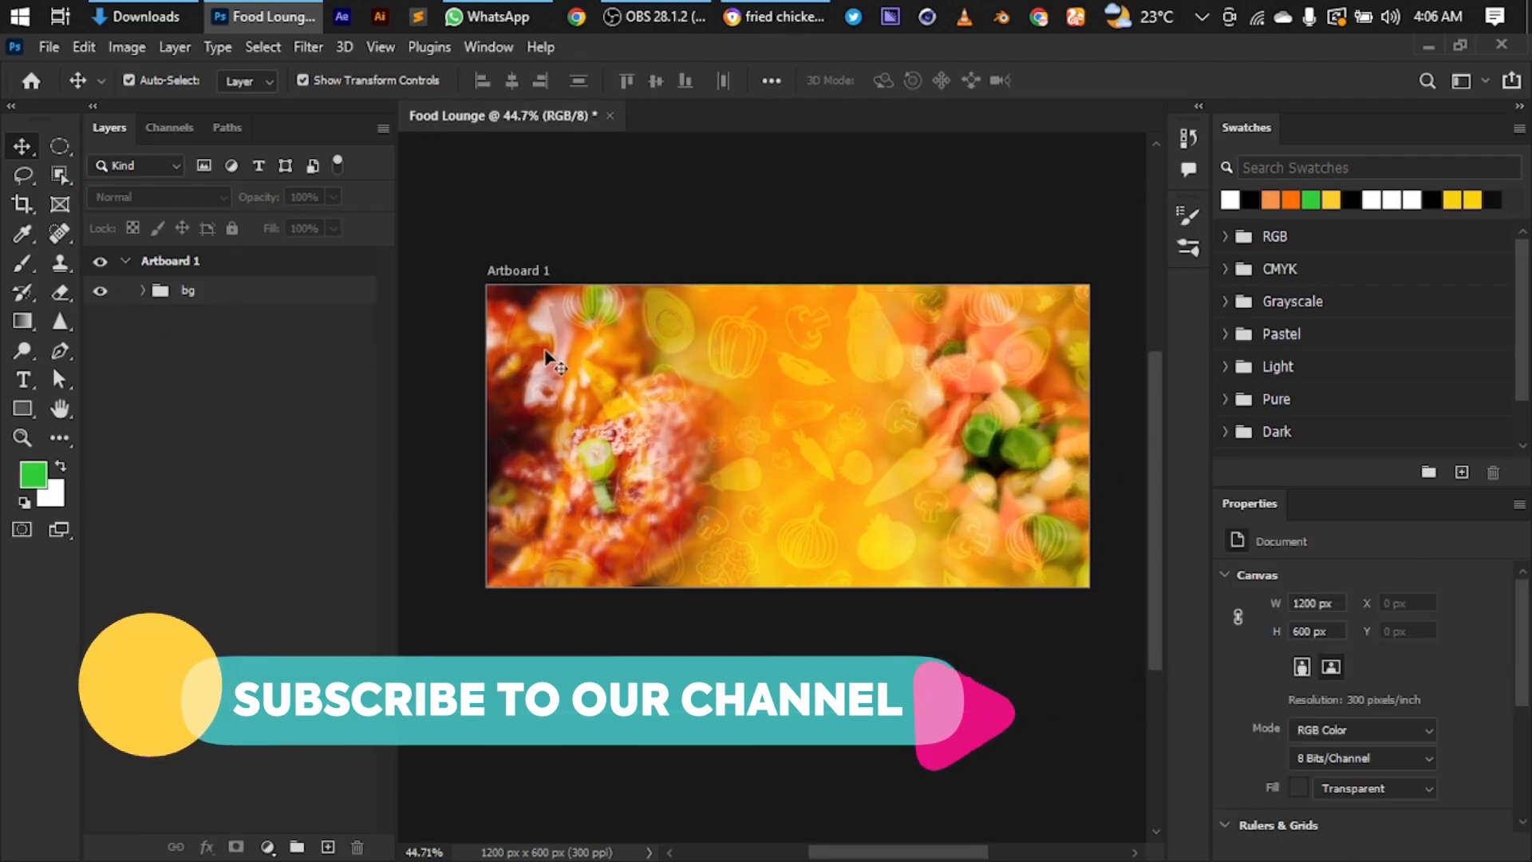